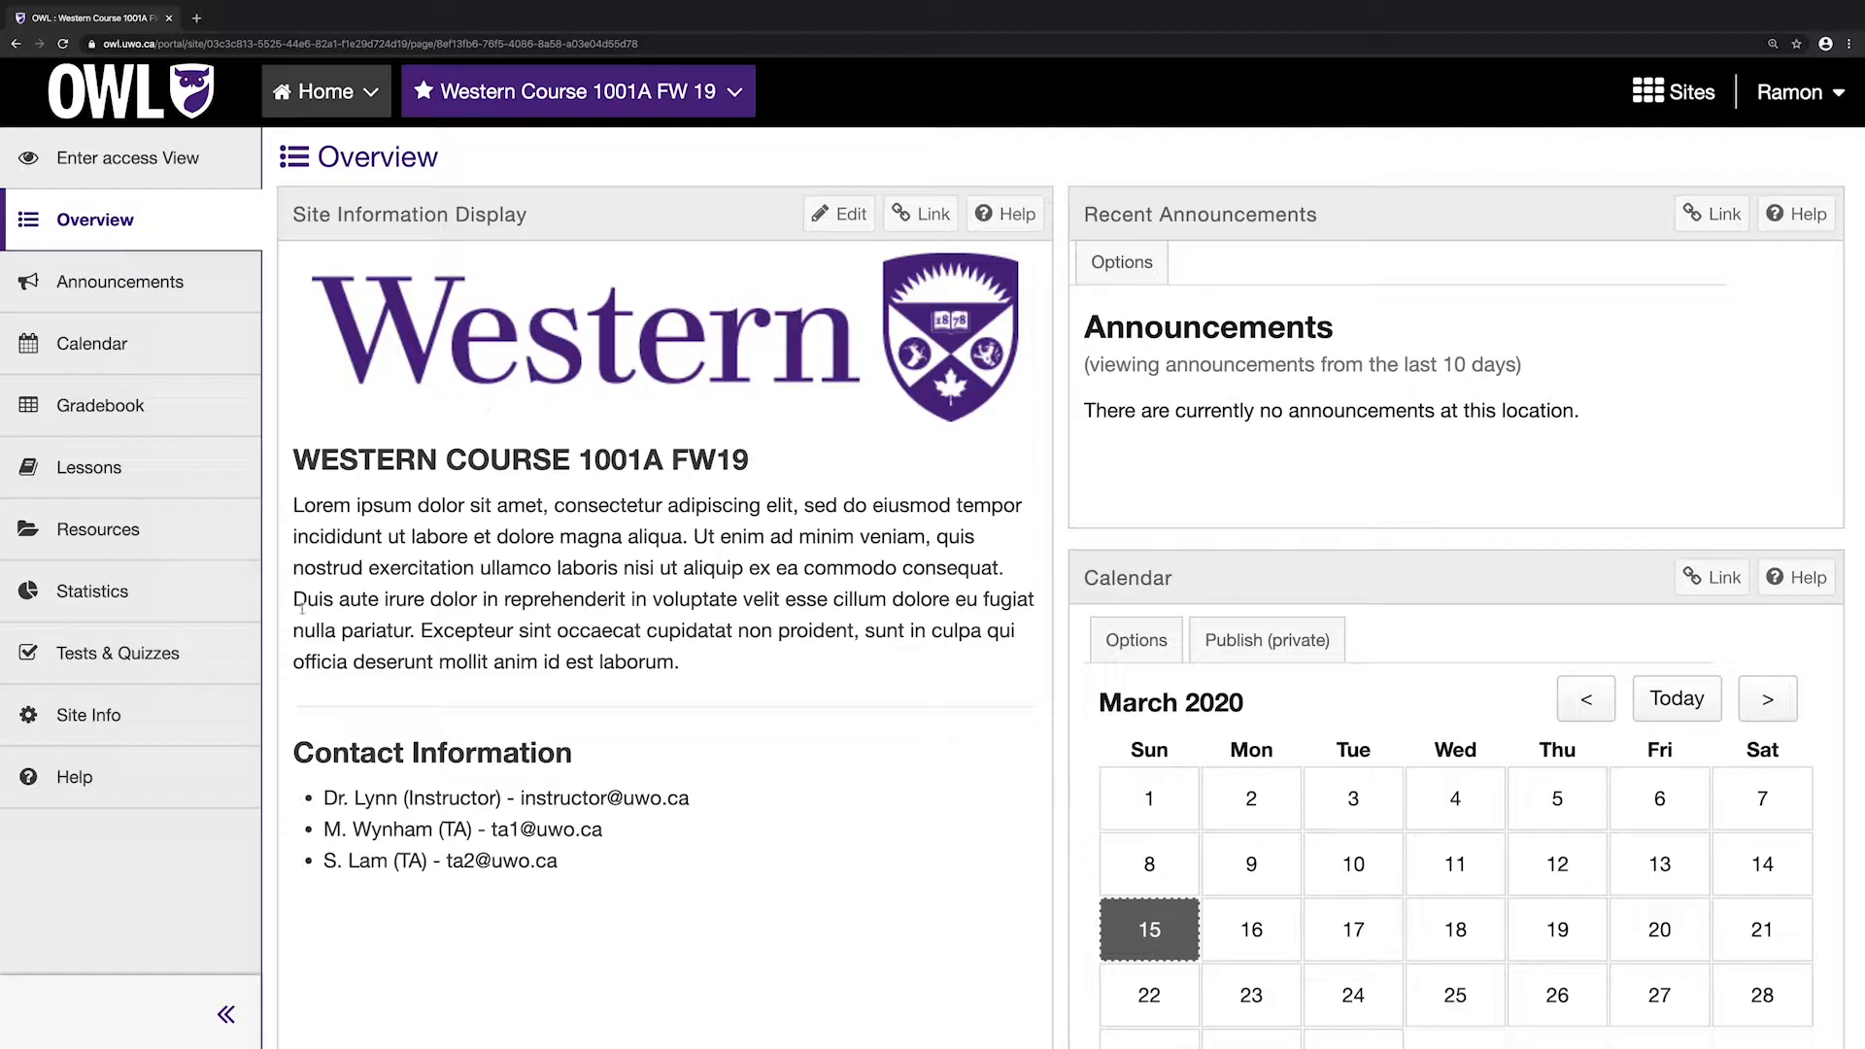
Step: Add the Assignments tool to the Western Course 1001A FW 19 site and confirm the tool changes
left_click(191, 719)
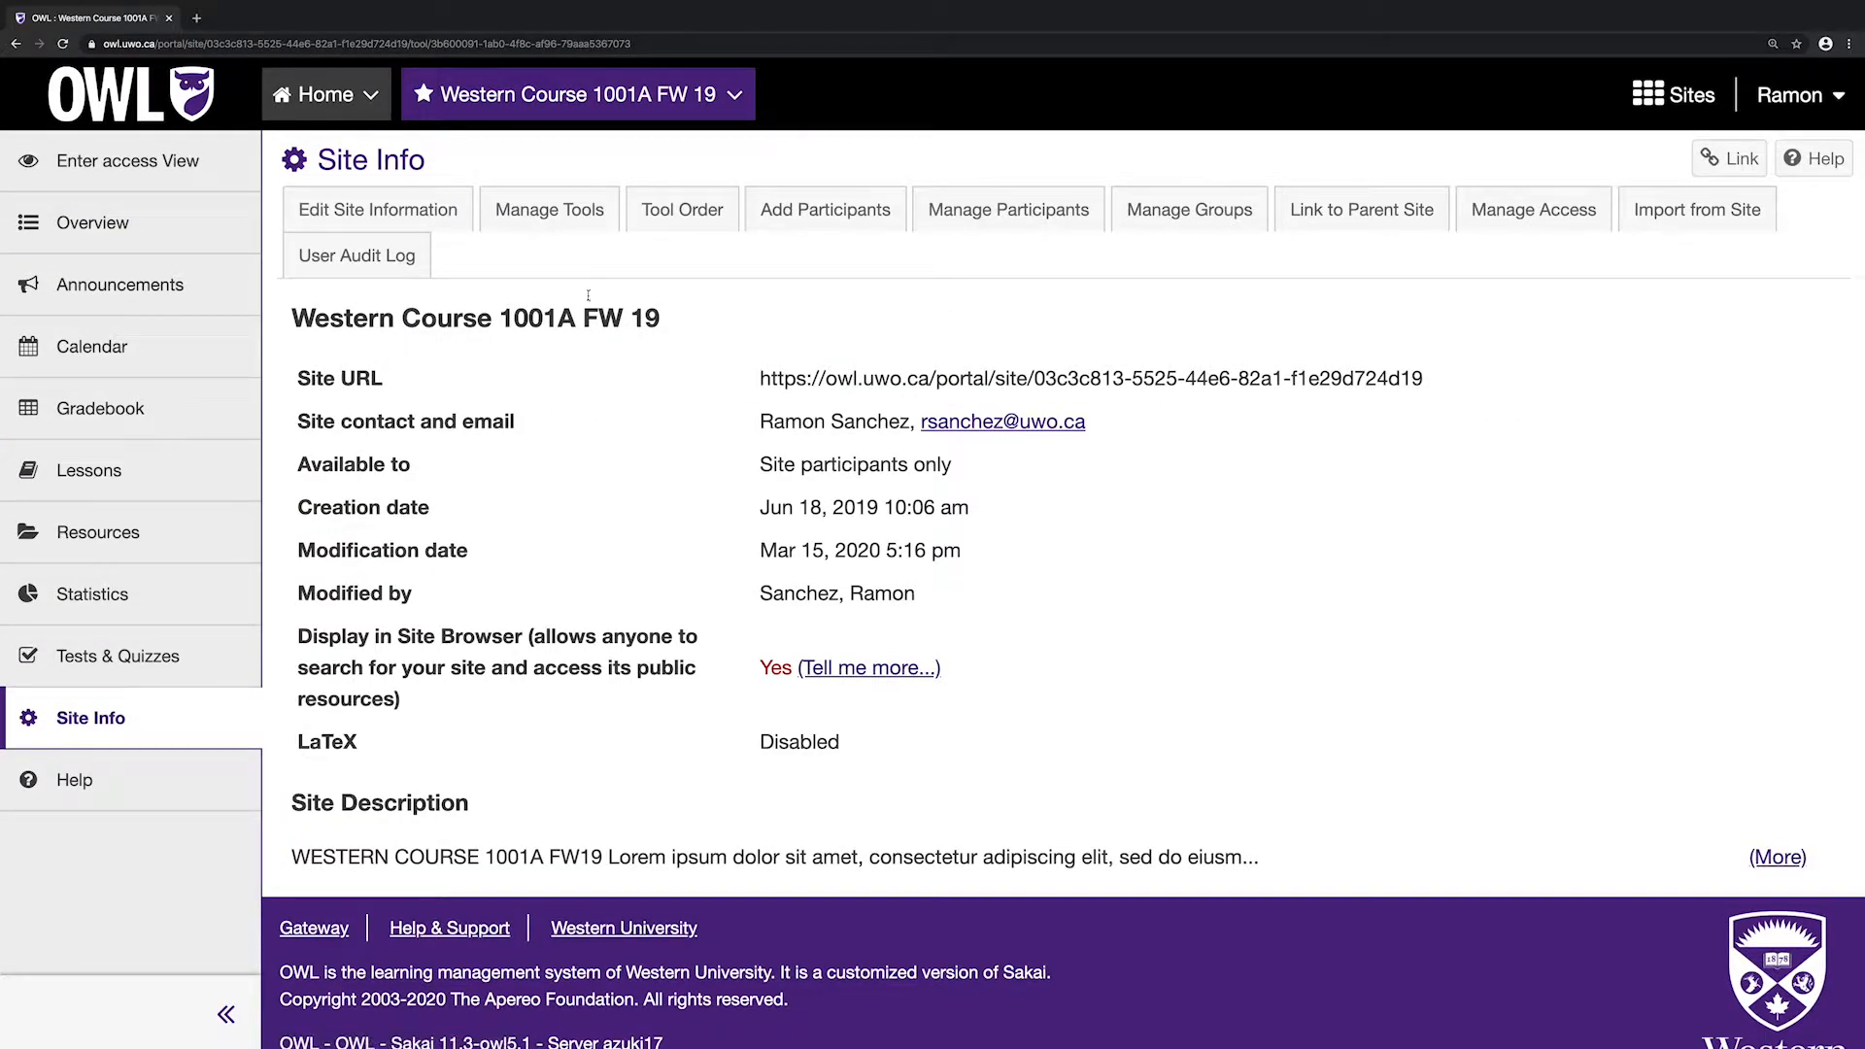
left_click(550, 210)
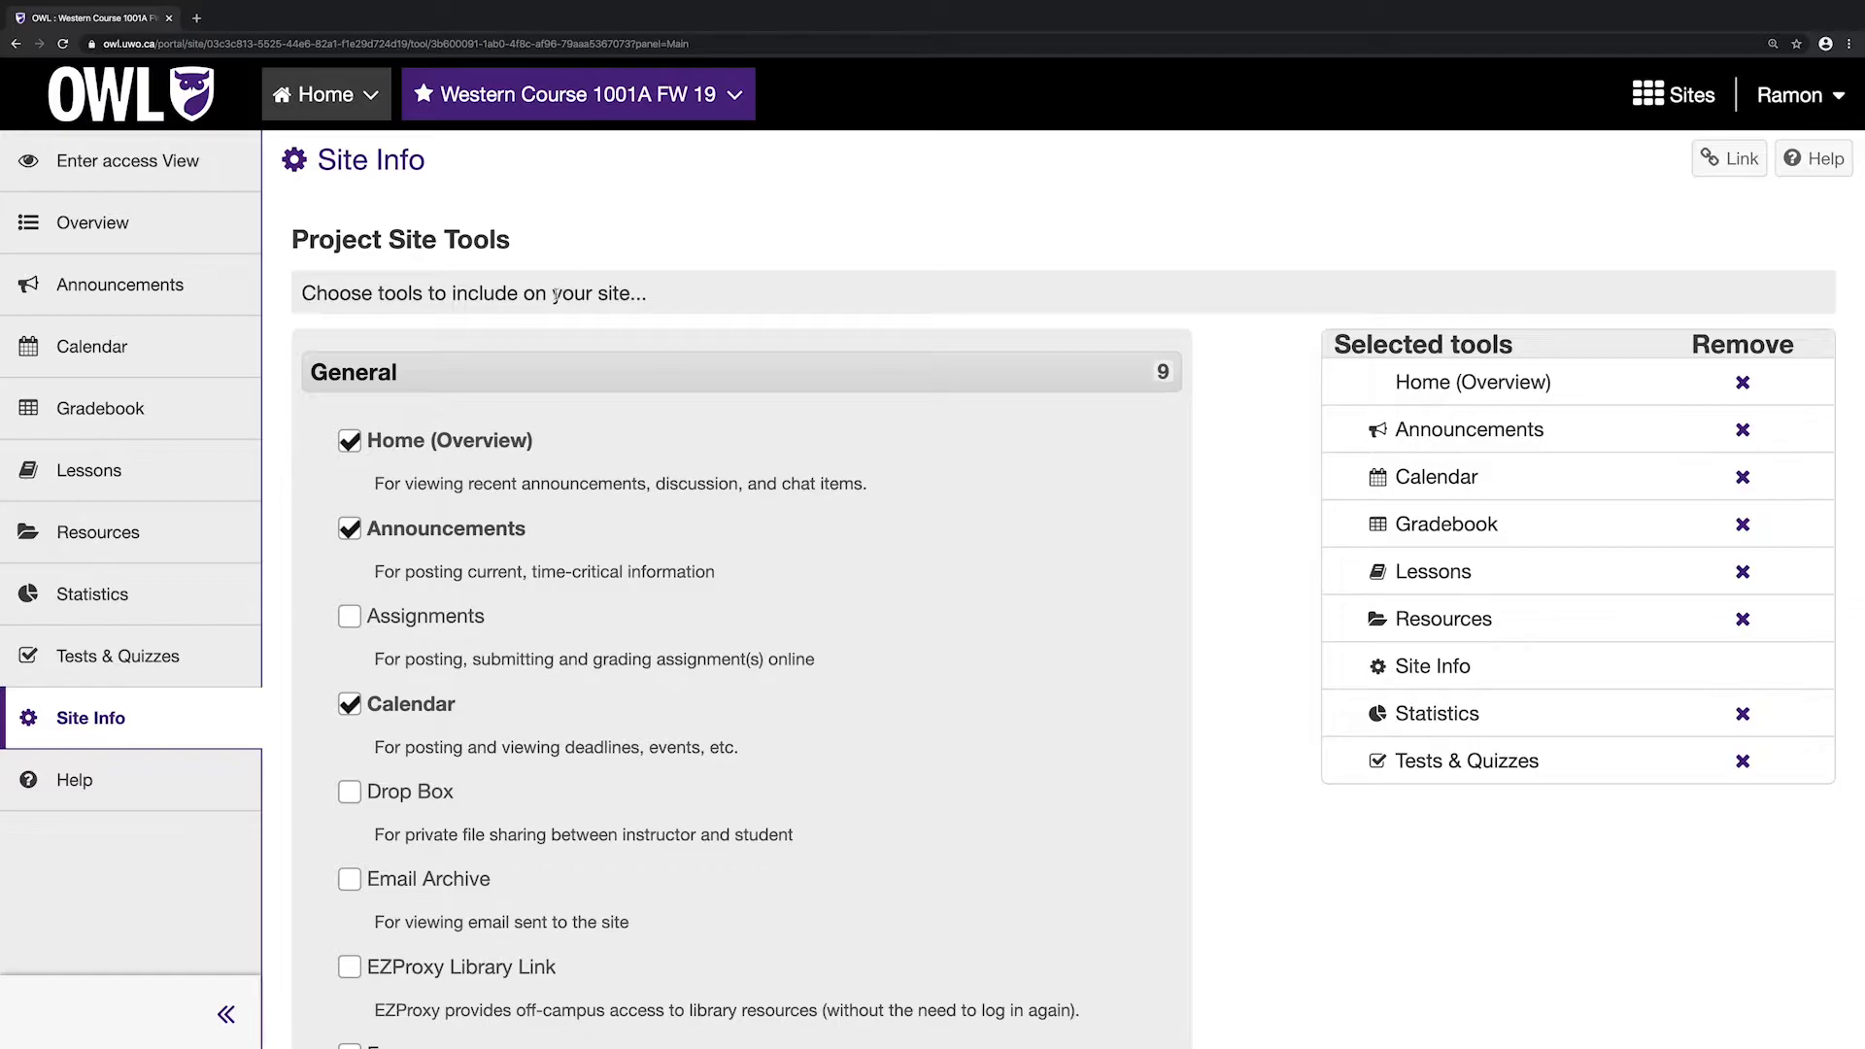
left_click(349, 618)
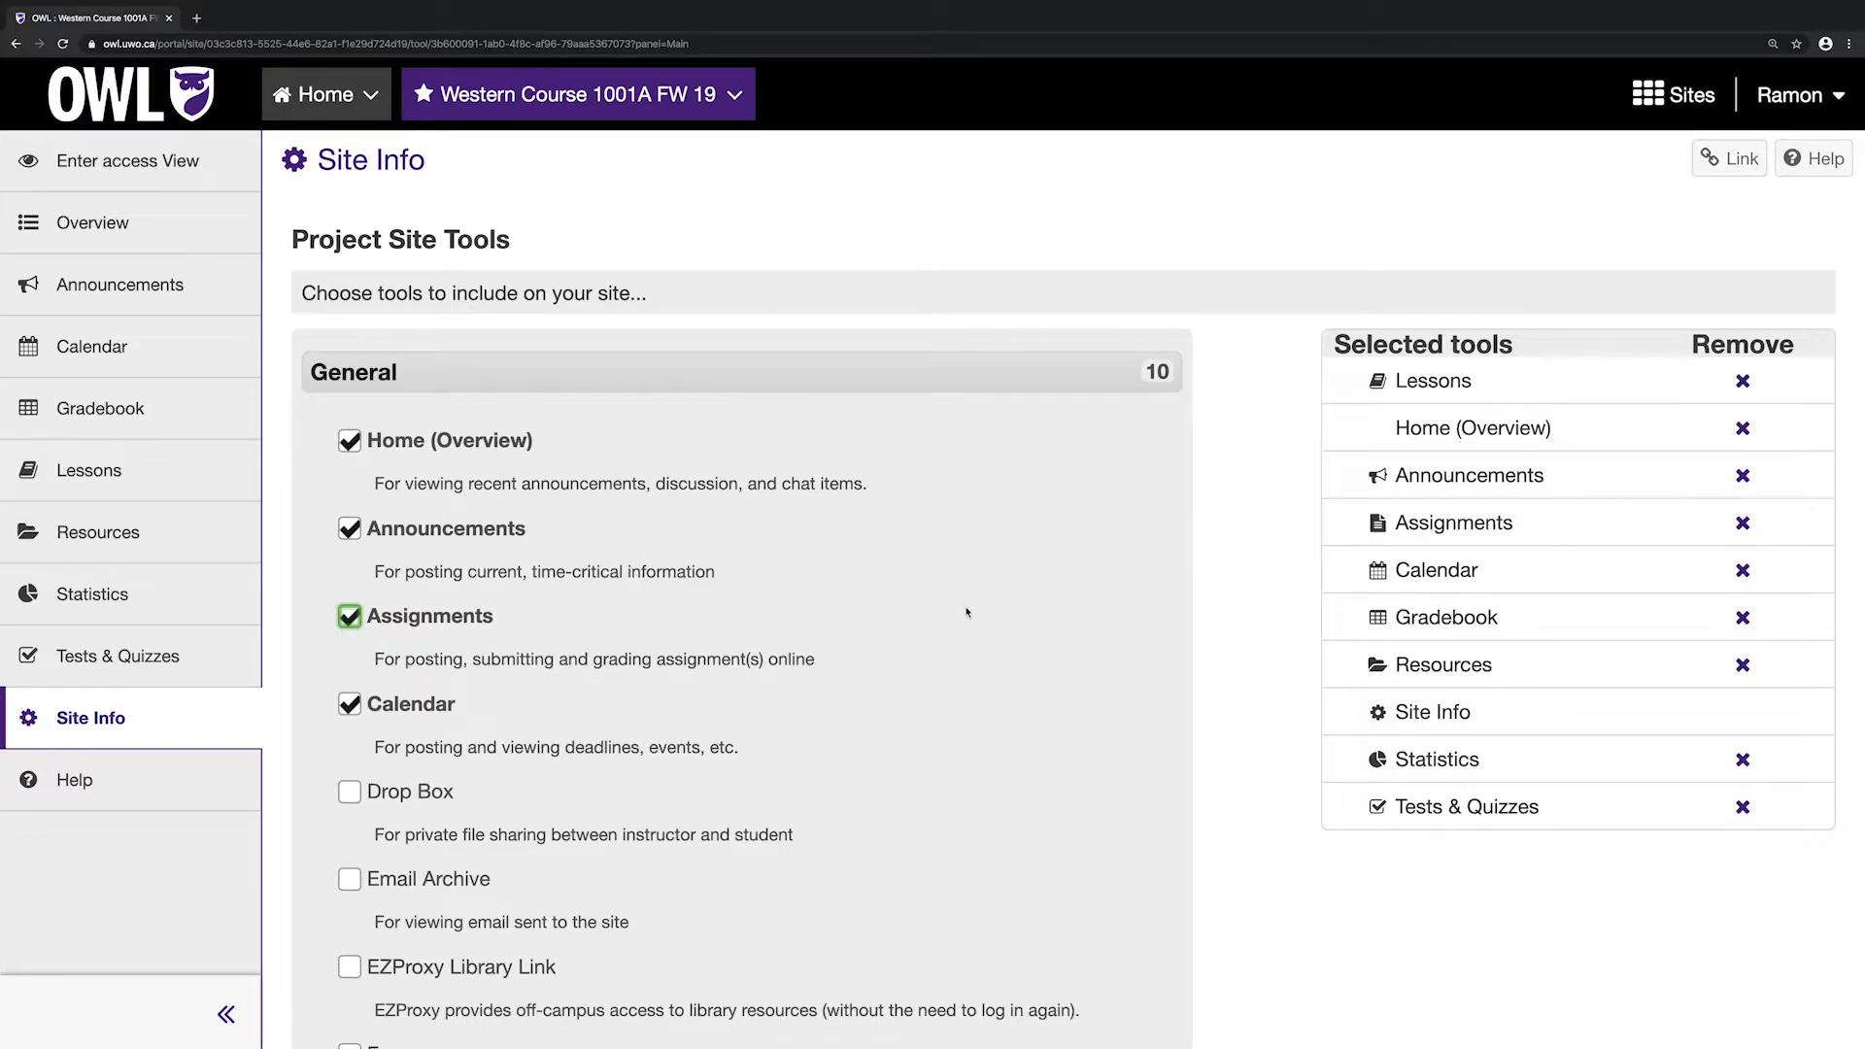
scroll(967, 612, "down", 20)
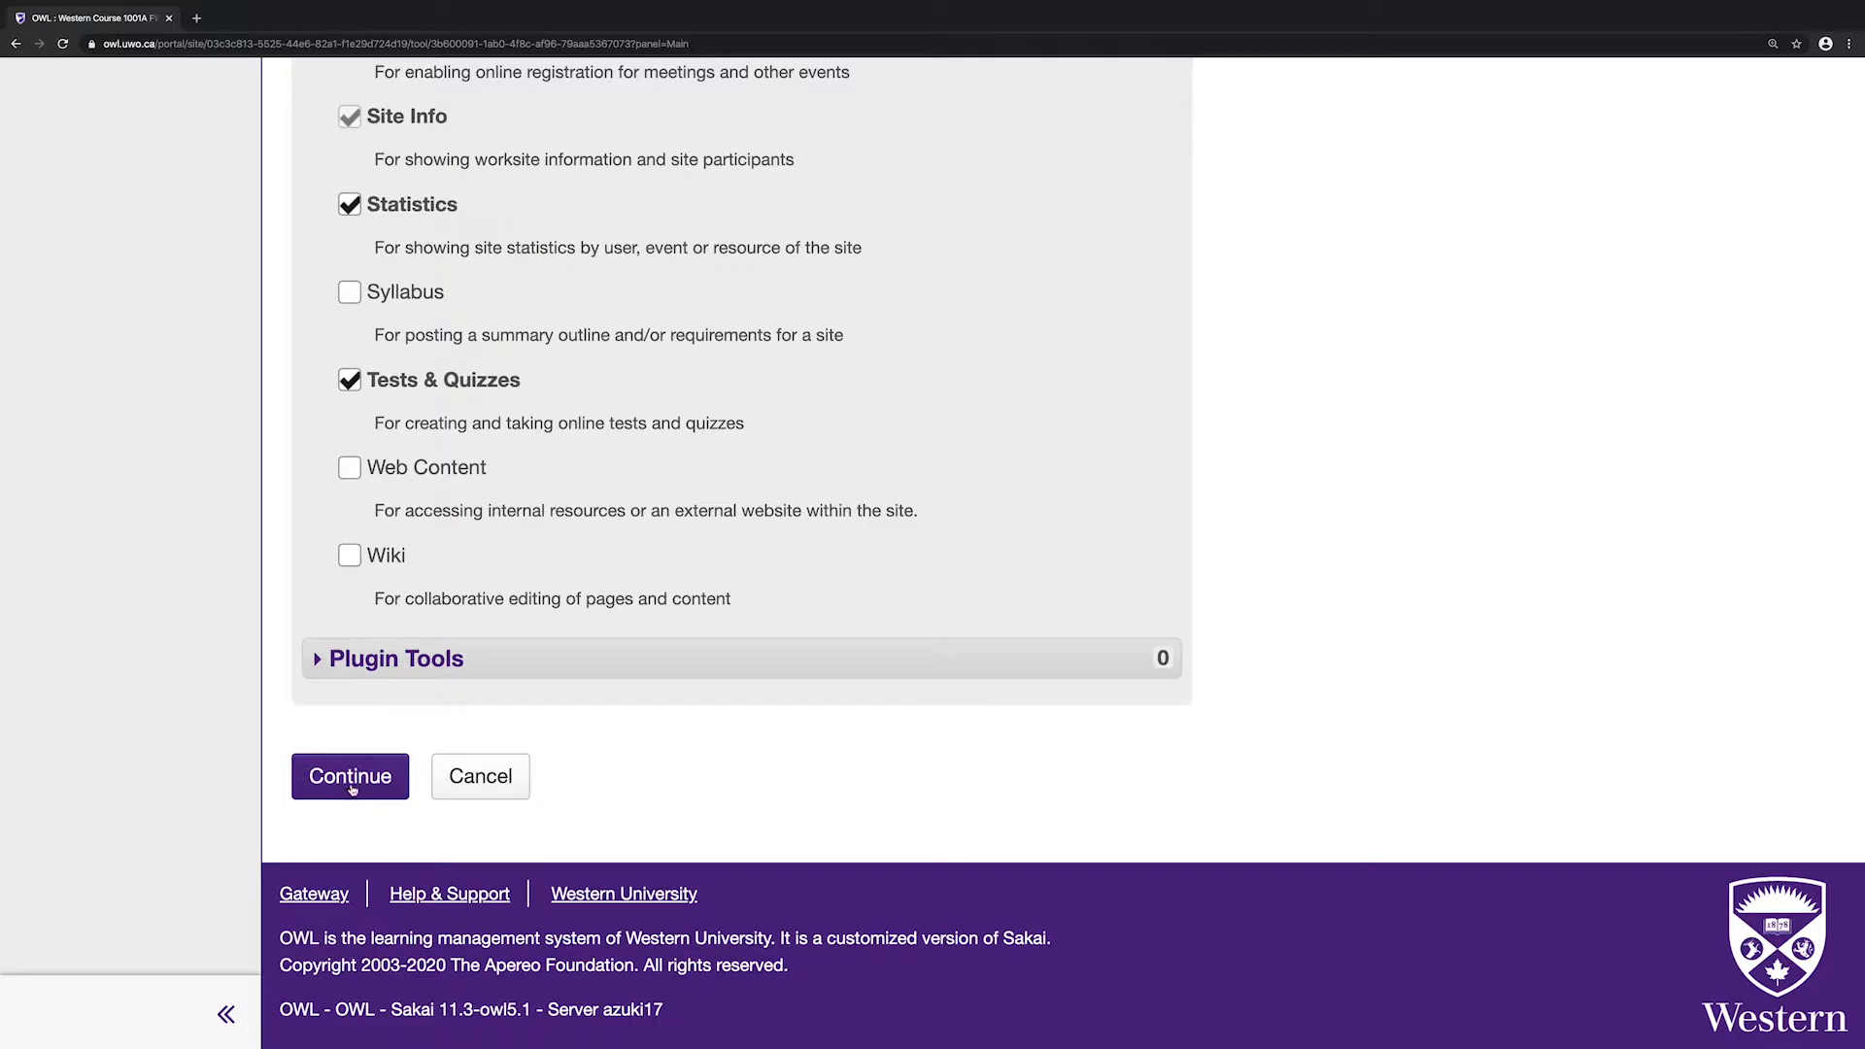
left_click(352, 789)
left_click(338, 697)
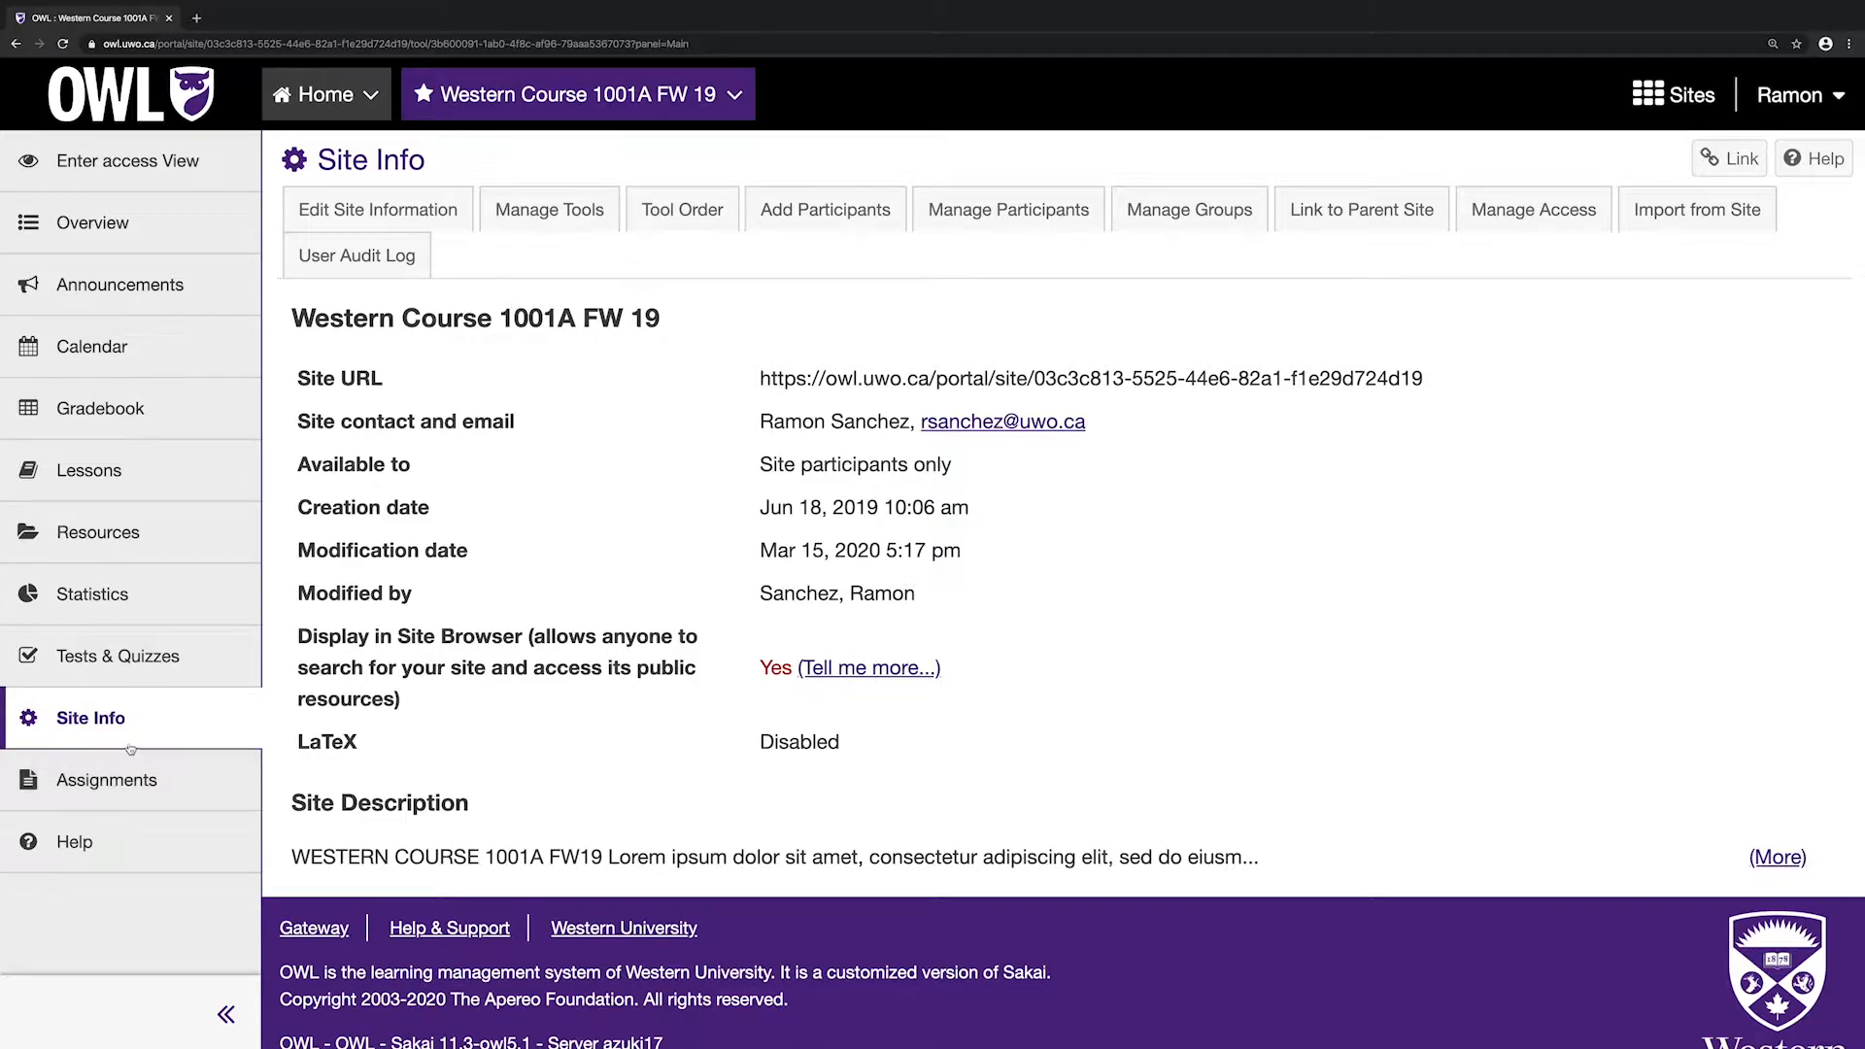
Step: Start a new assignment in the Assignments tool and title it "Assignment 1 - Budget Report"
left_click(100, 789)
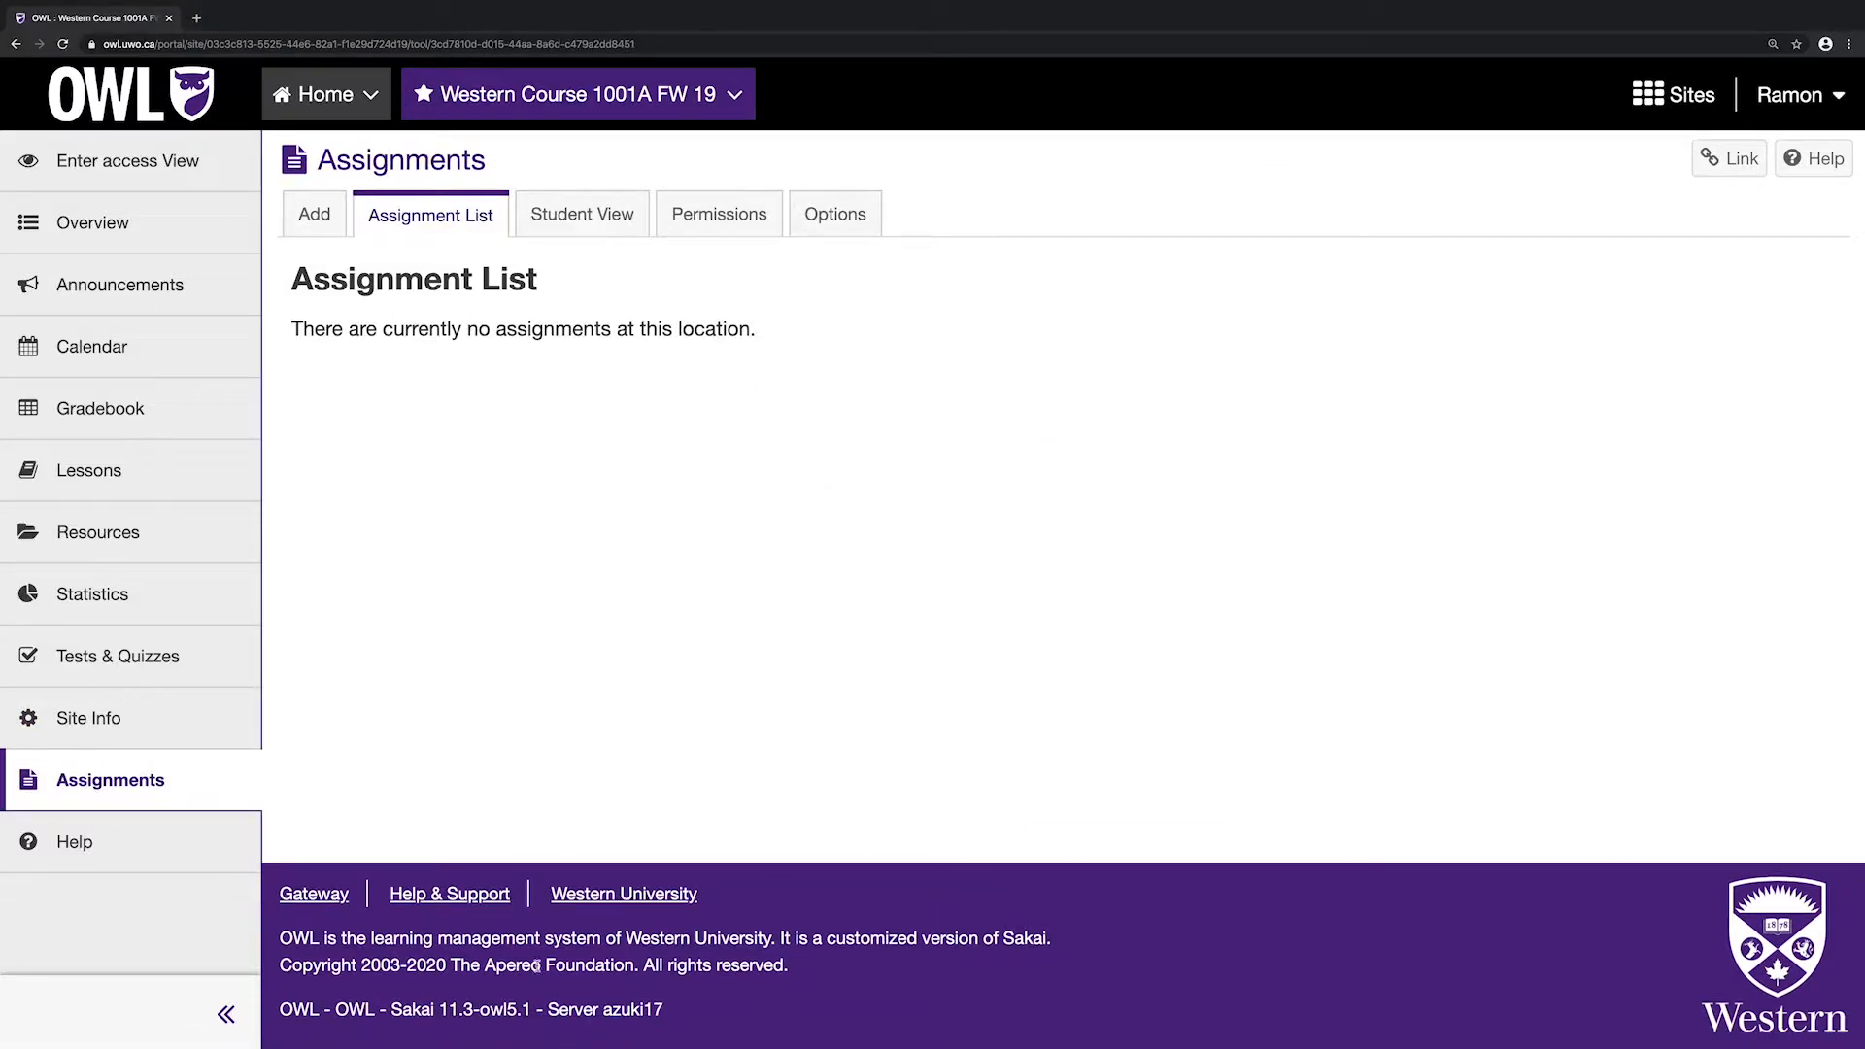
left_click(319, 233)
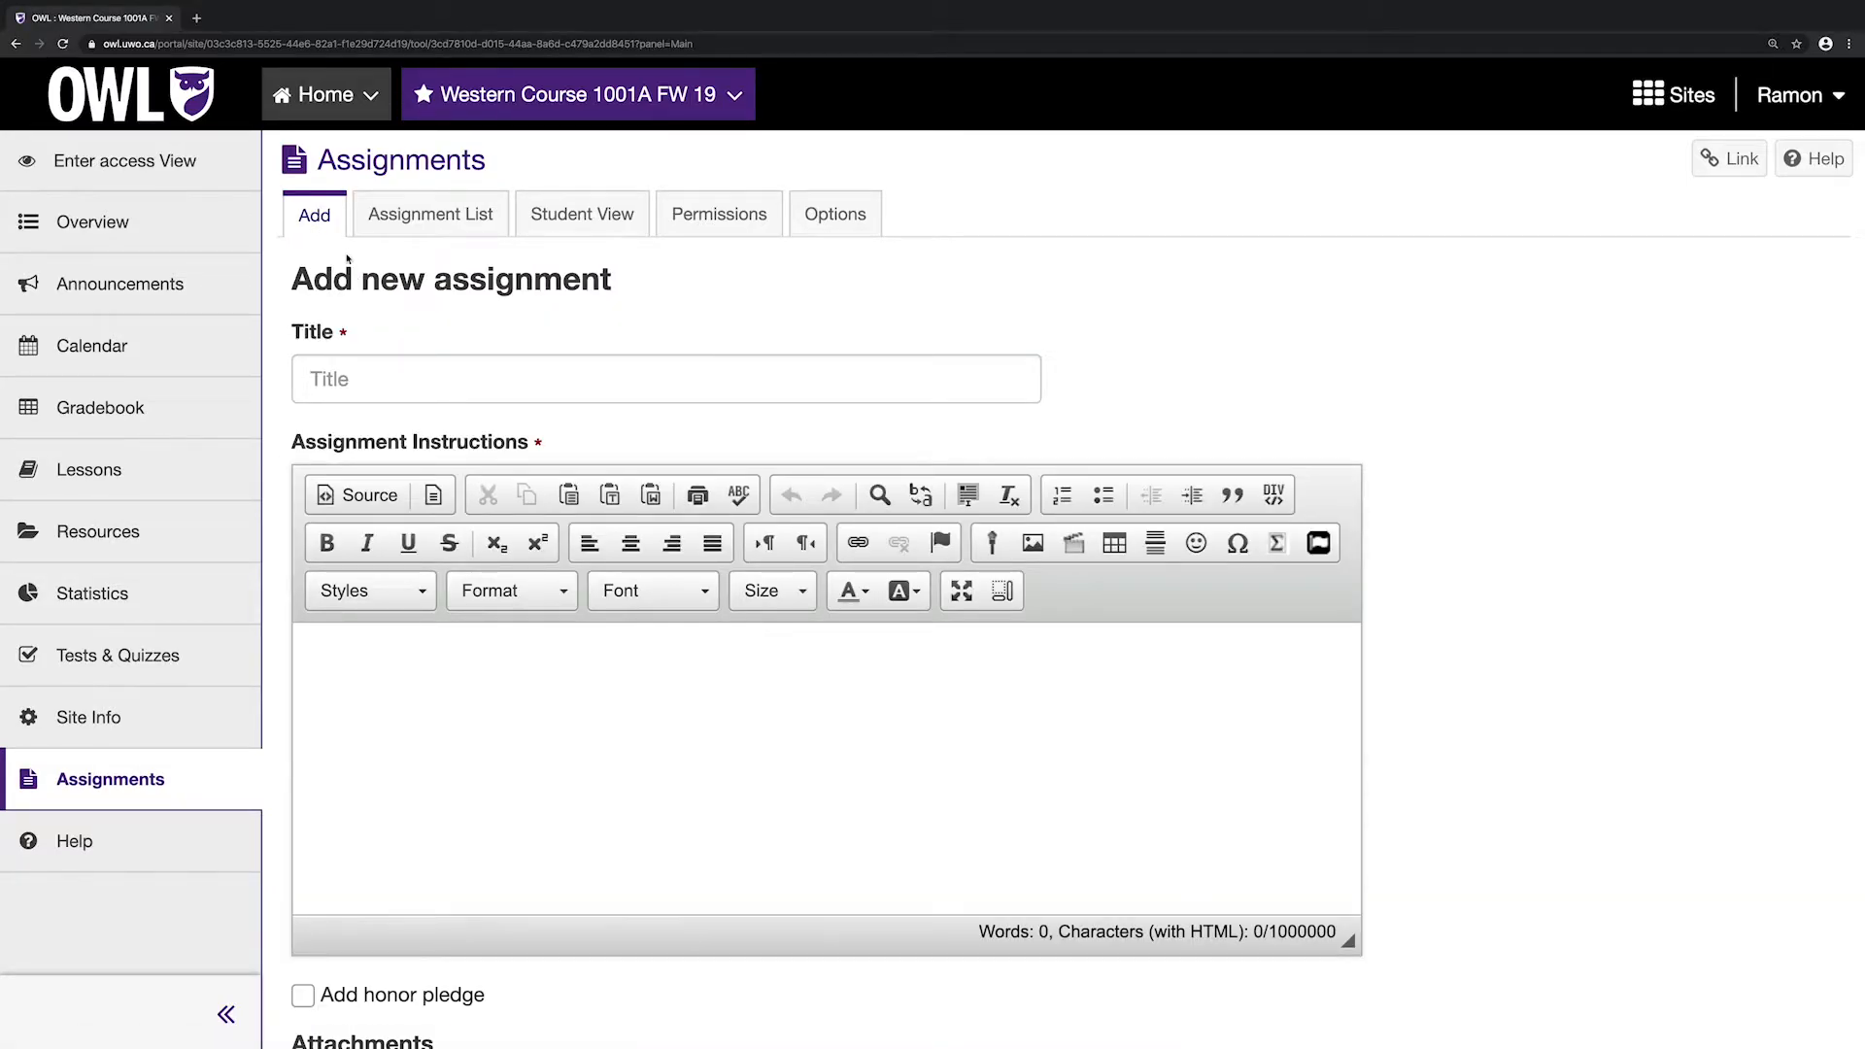
left_click(403, 376)
type("As")
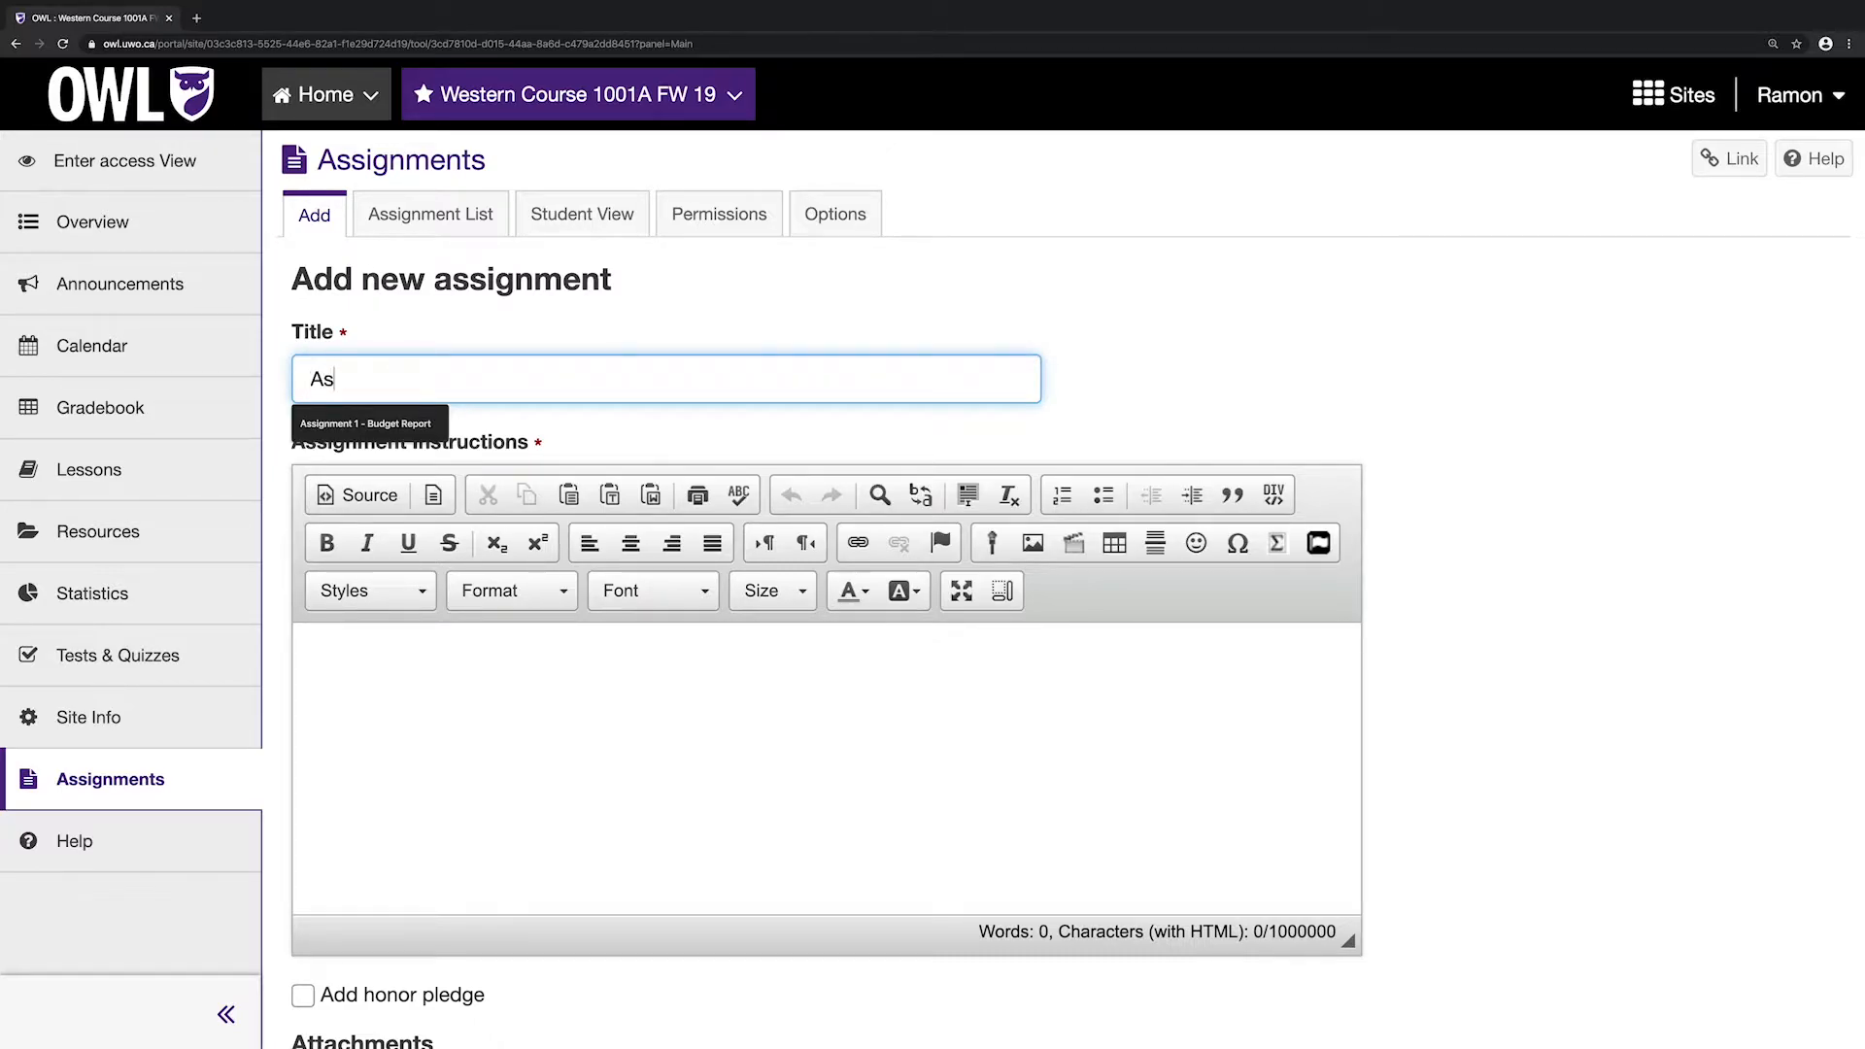
type("signment 1 - Budget Report")
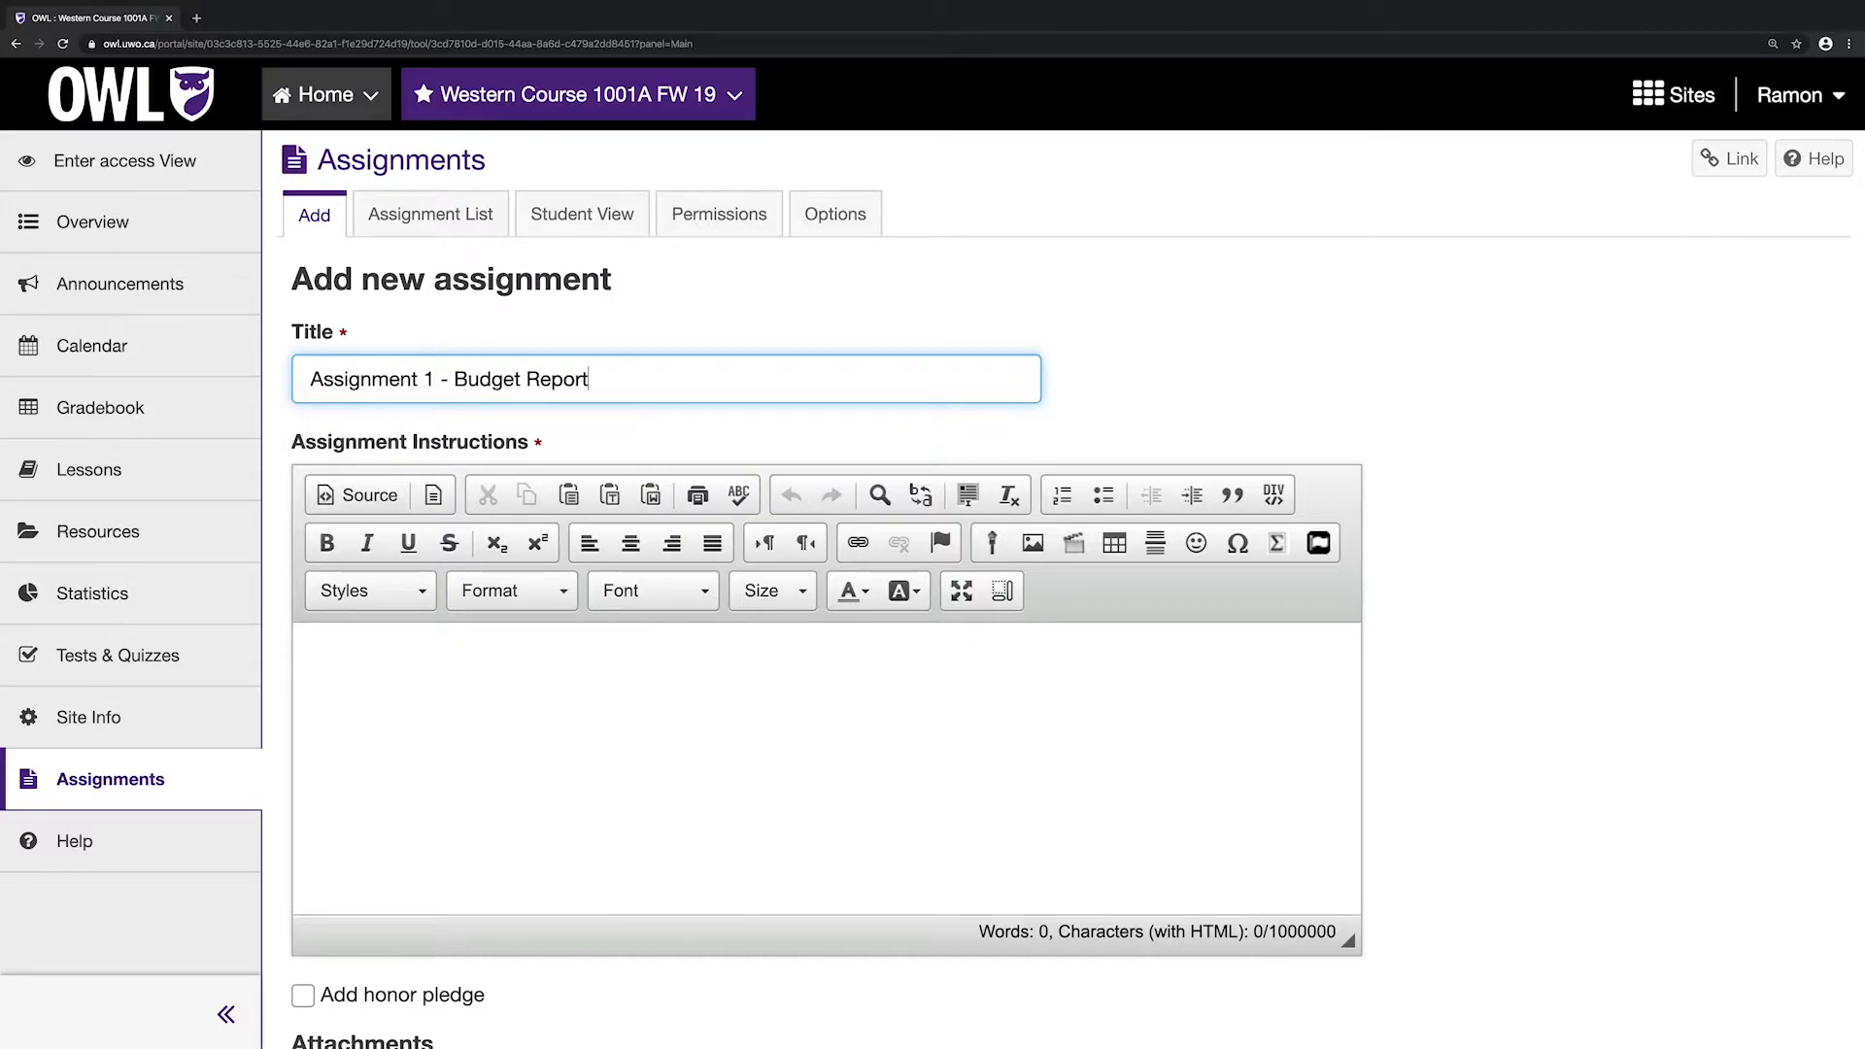
Step: Enter the assignment instructions "See attached word document for further instructions."
left_click(413, 660)
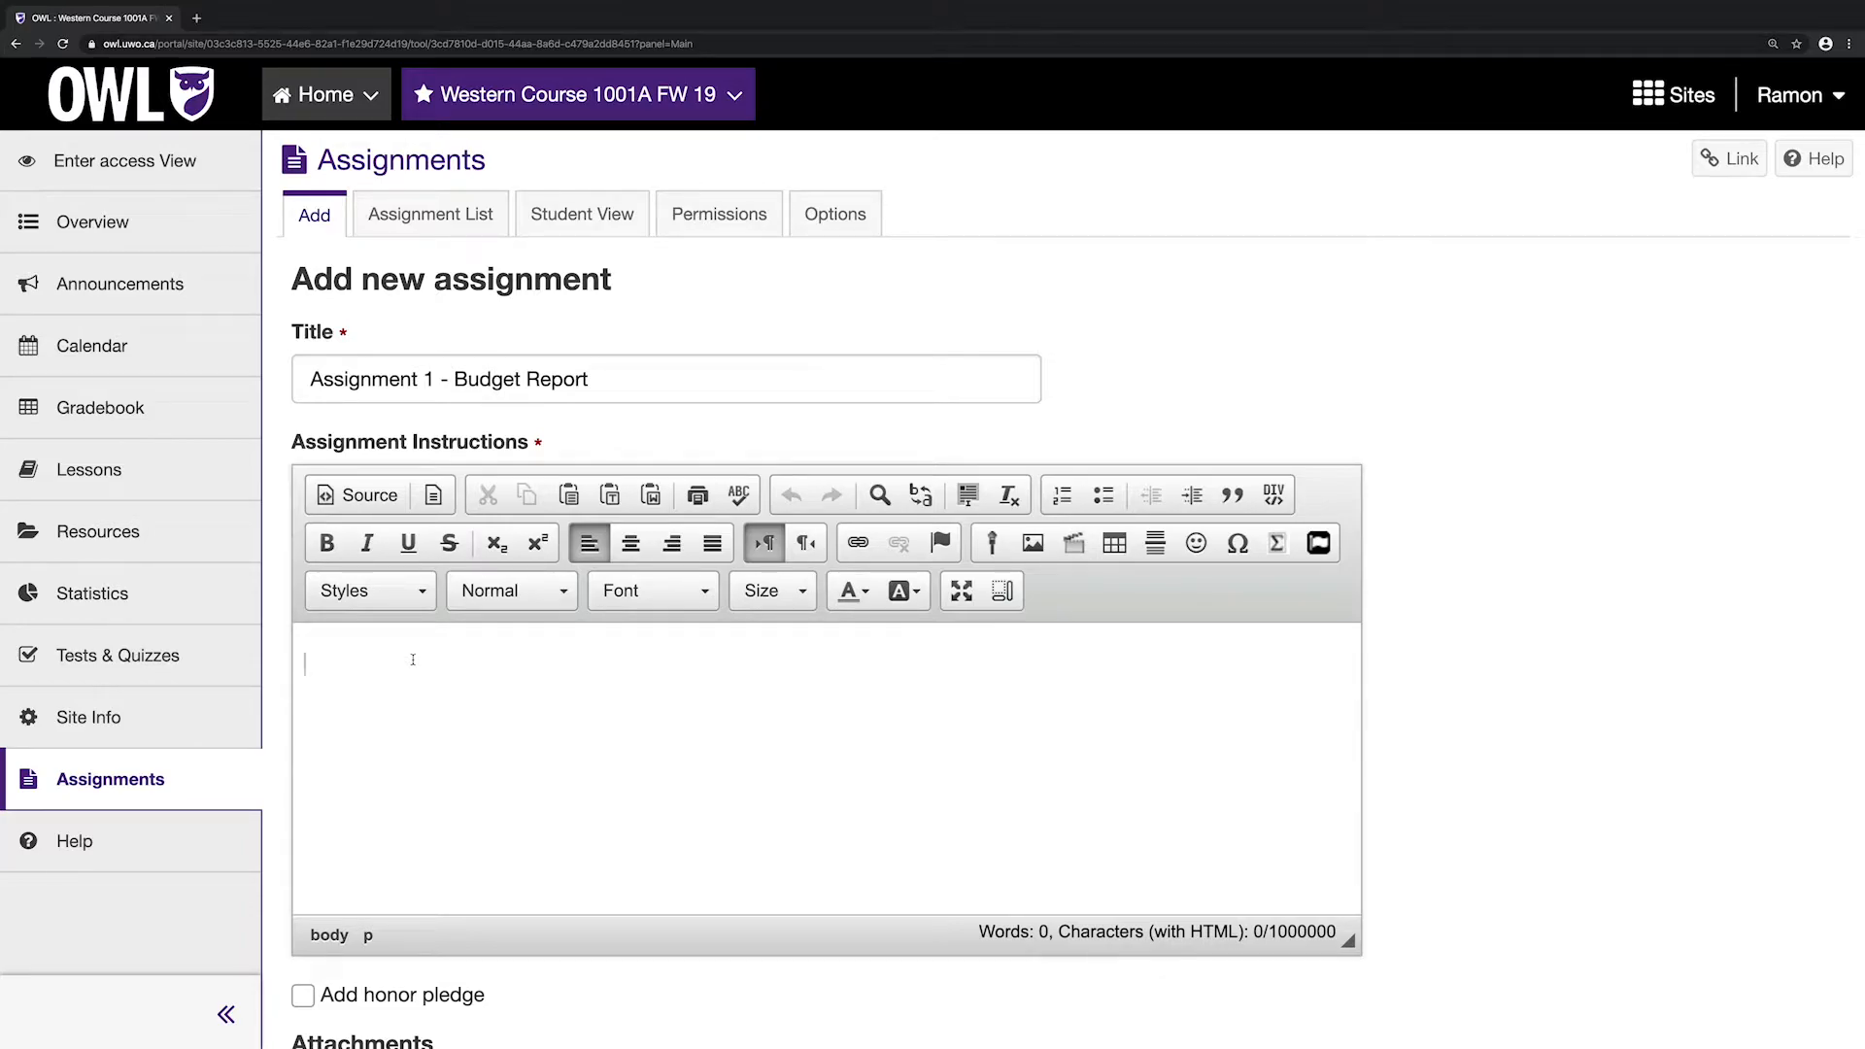
type("See a")
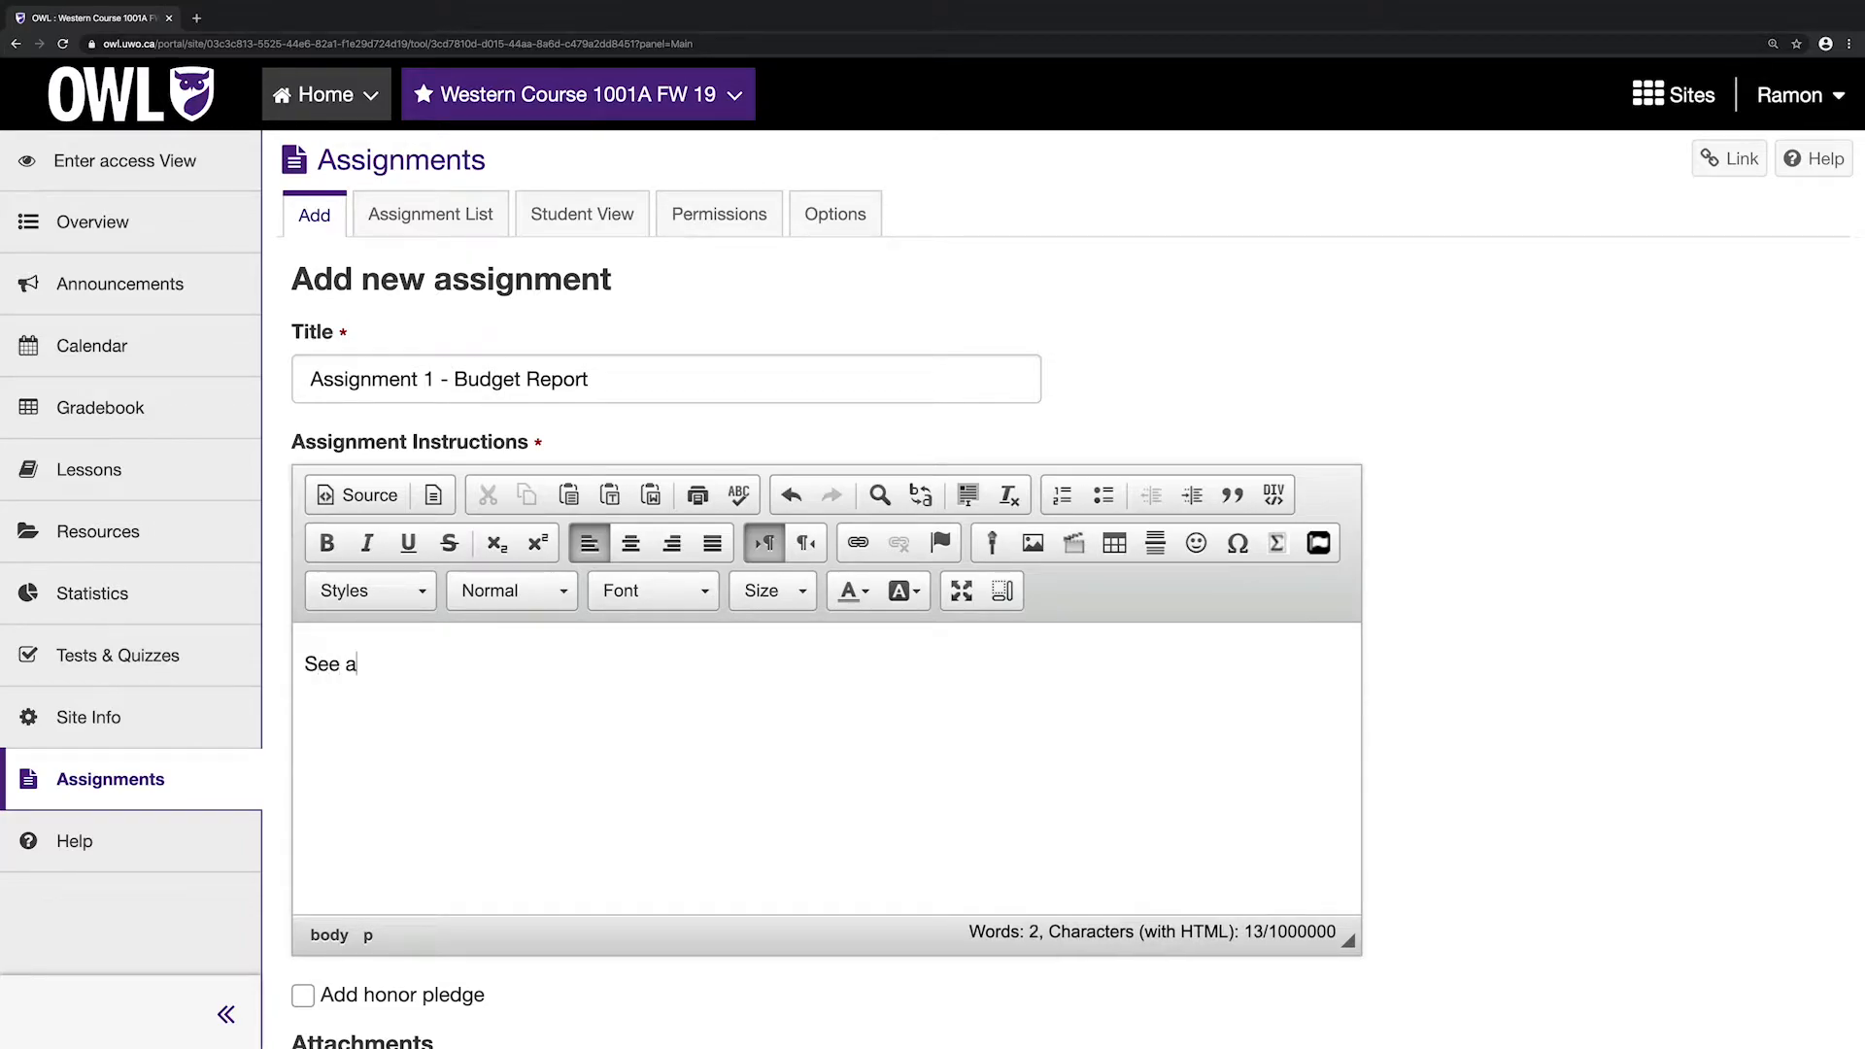
type("ttached word document fo")
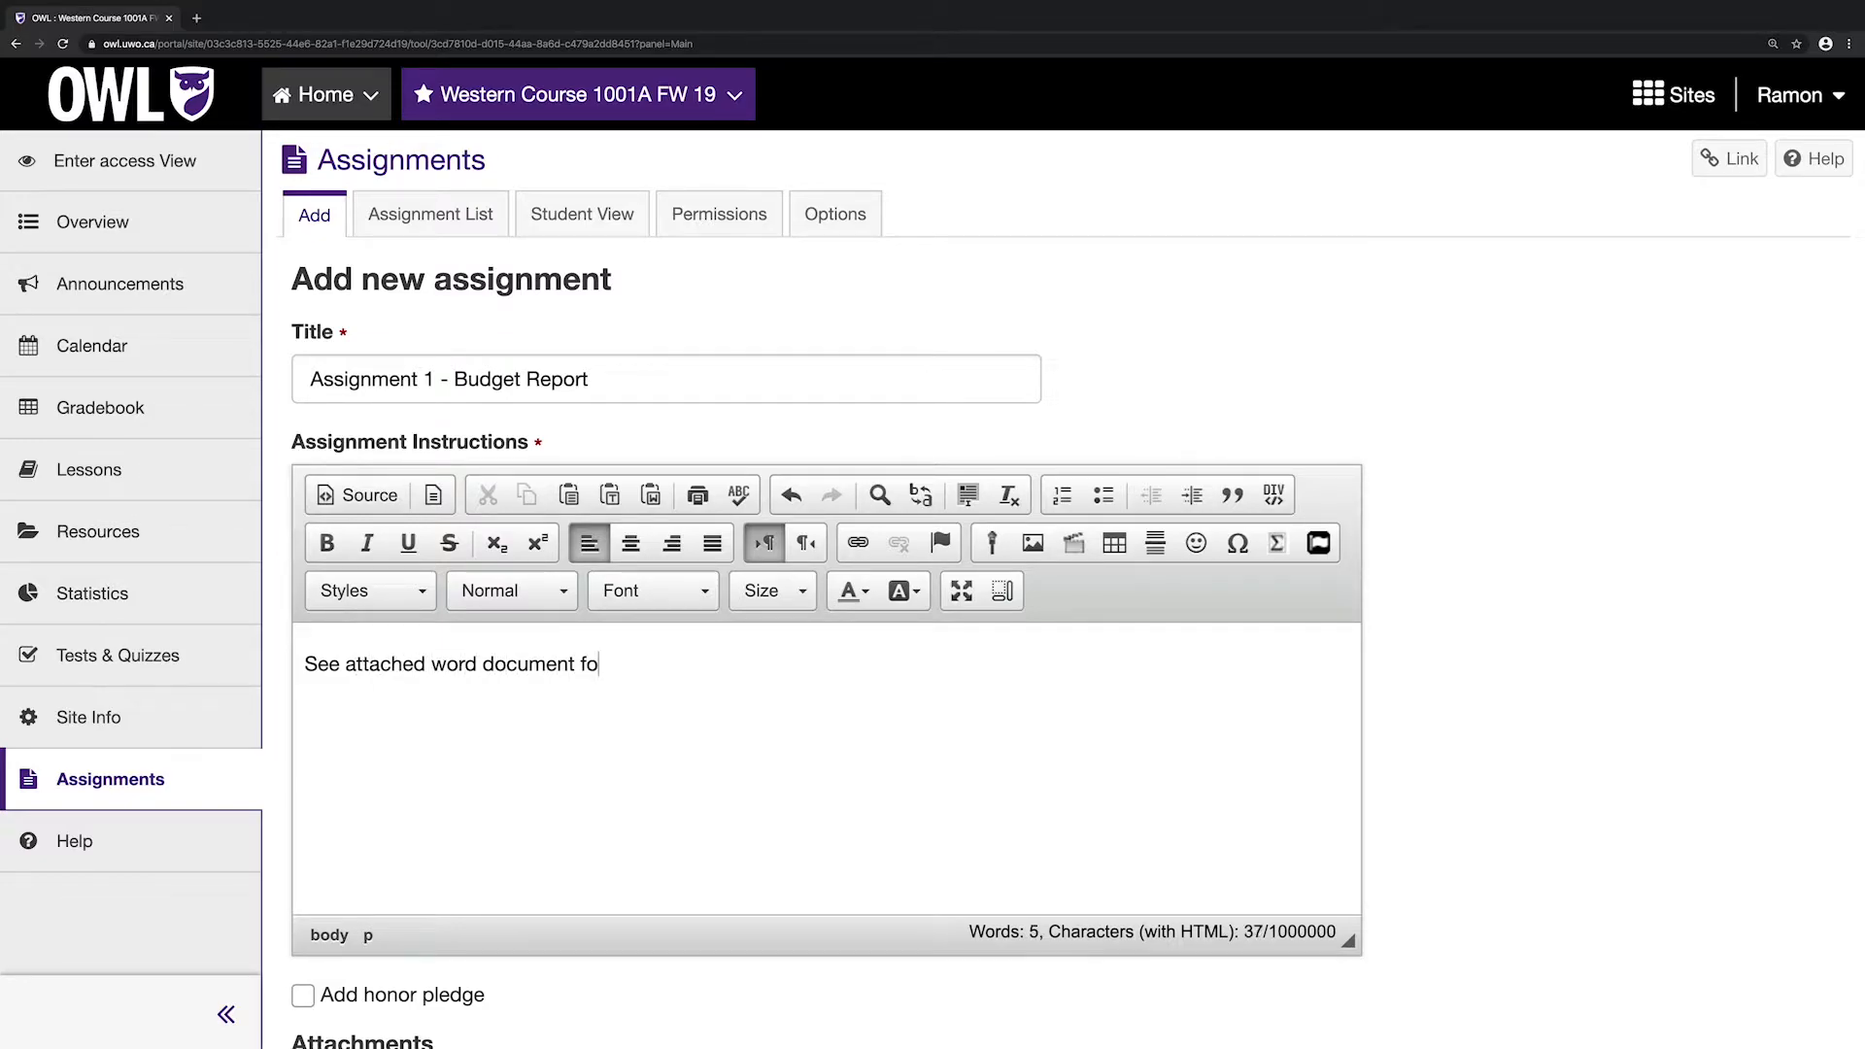
type("r further instrc")
key("BackSpace")
type("uctions.")
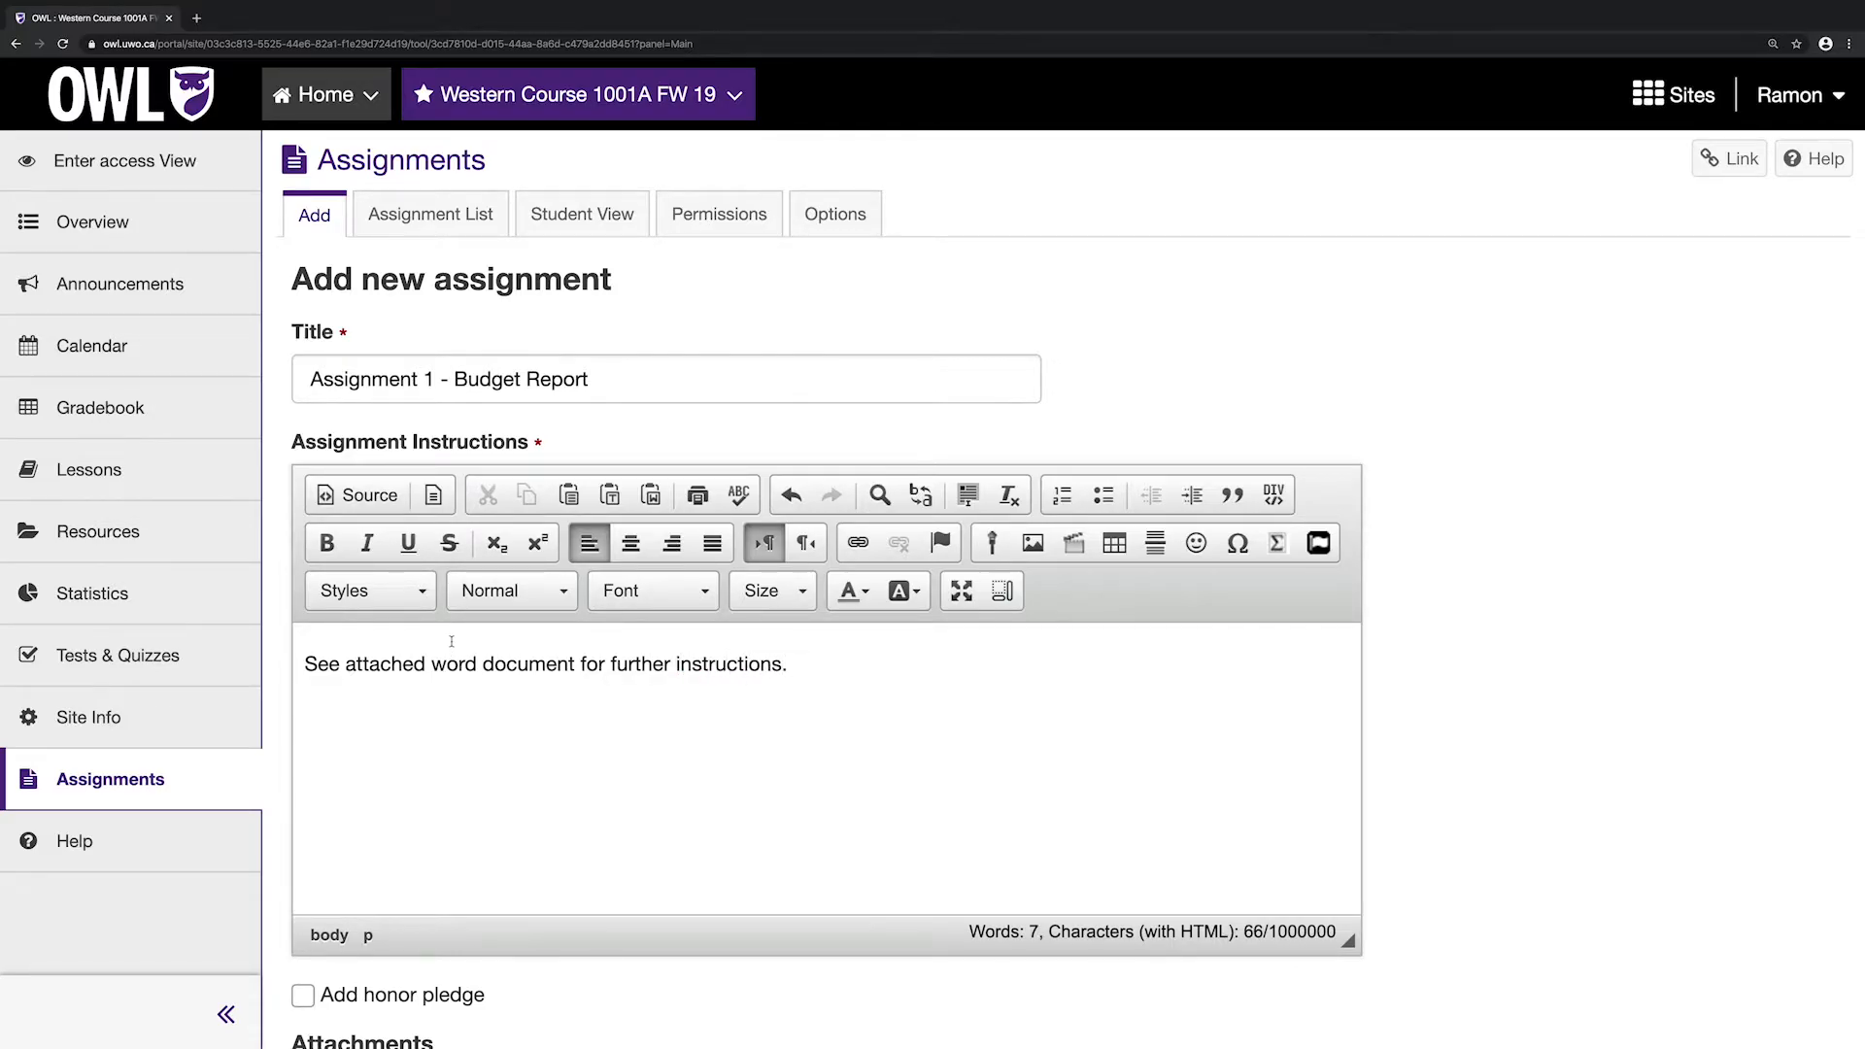
Step: Attach the local file "Assignment 1 - Budget Report" from the Desktop to the assignment
scroll(452, 641, "down", 4)
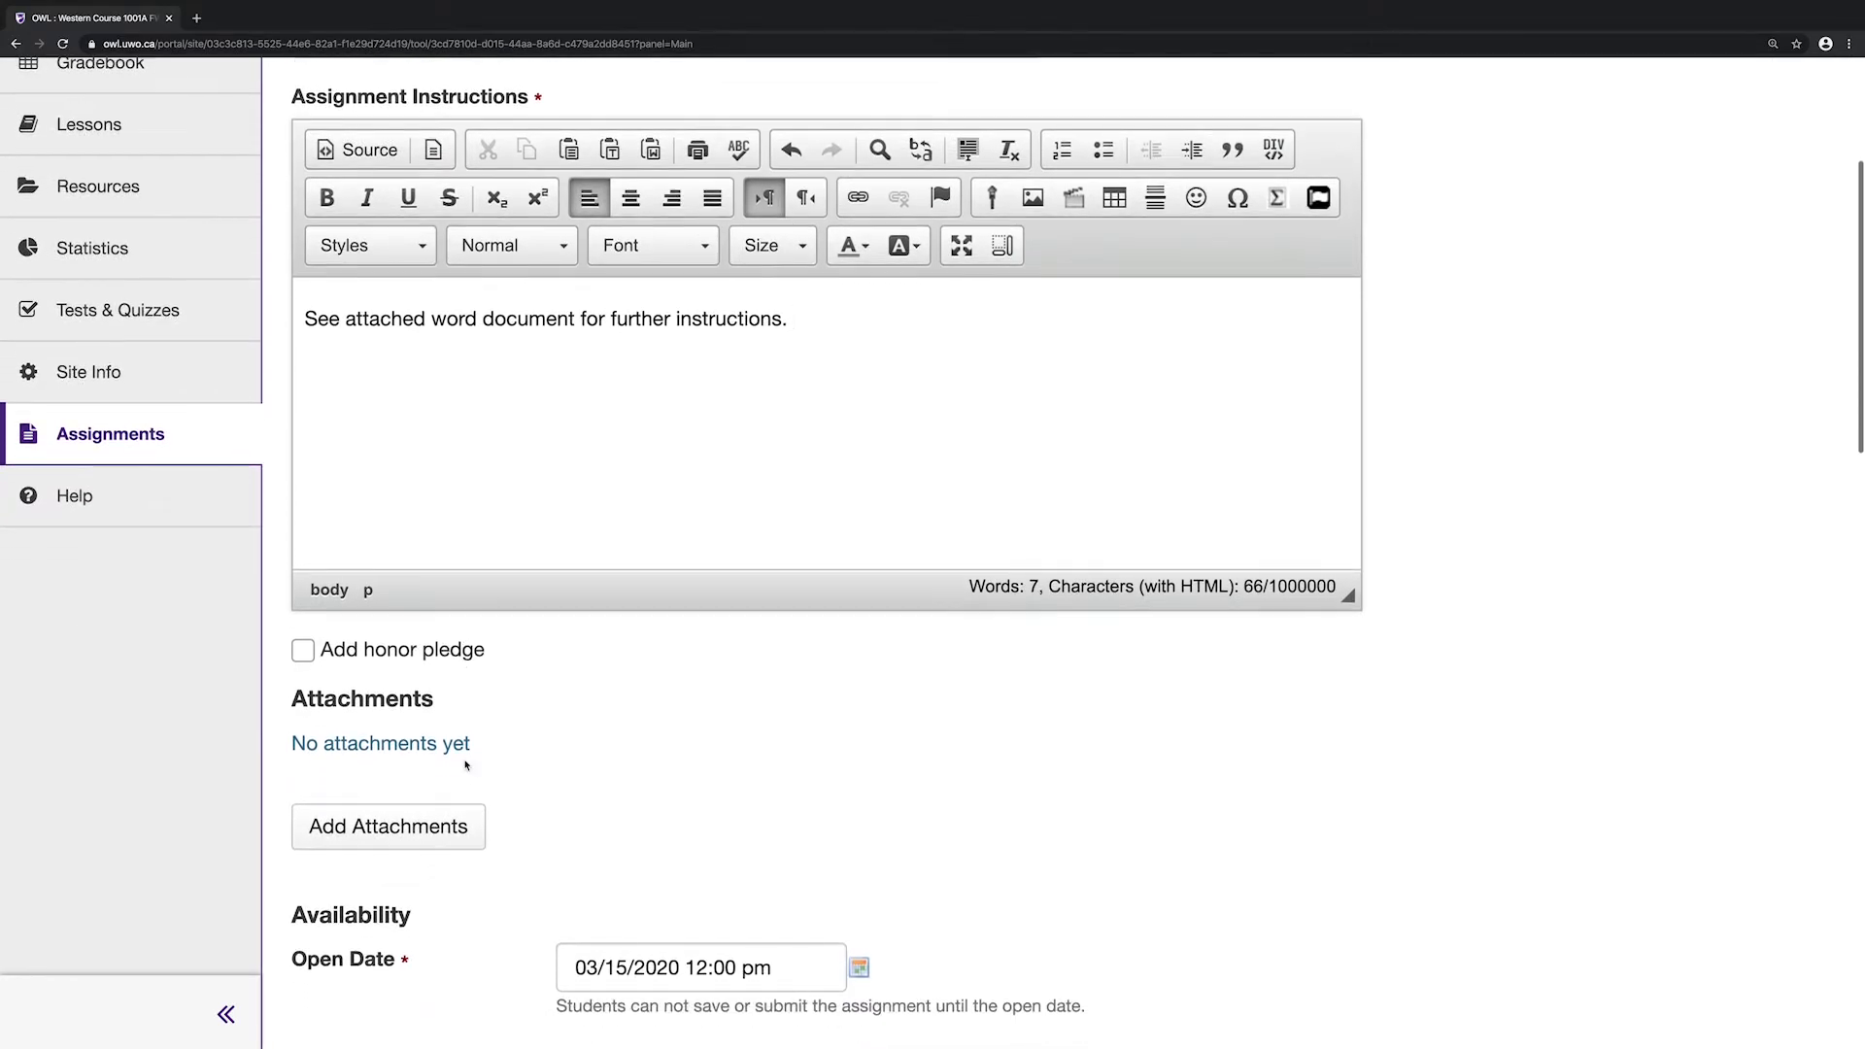
left_click(396, 848)
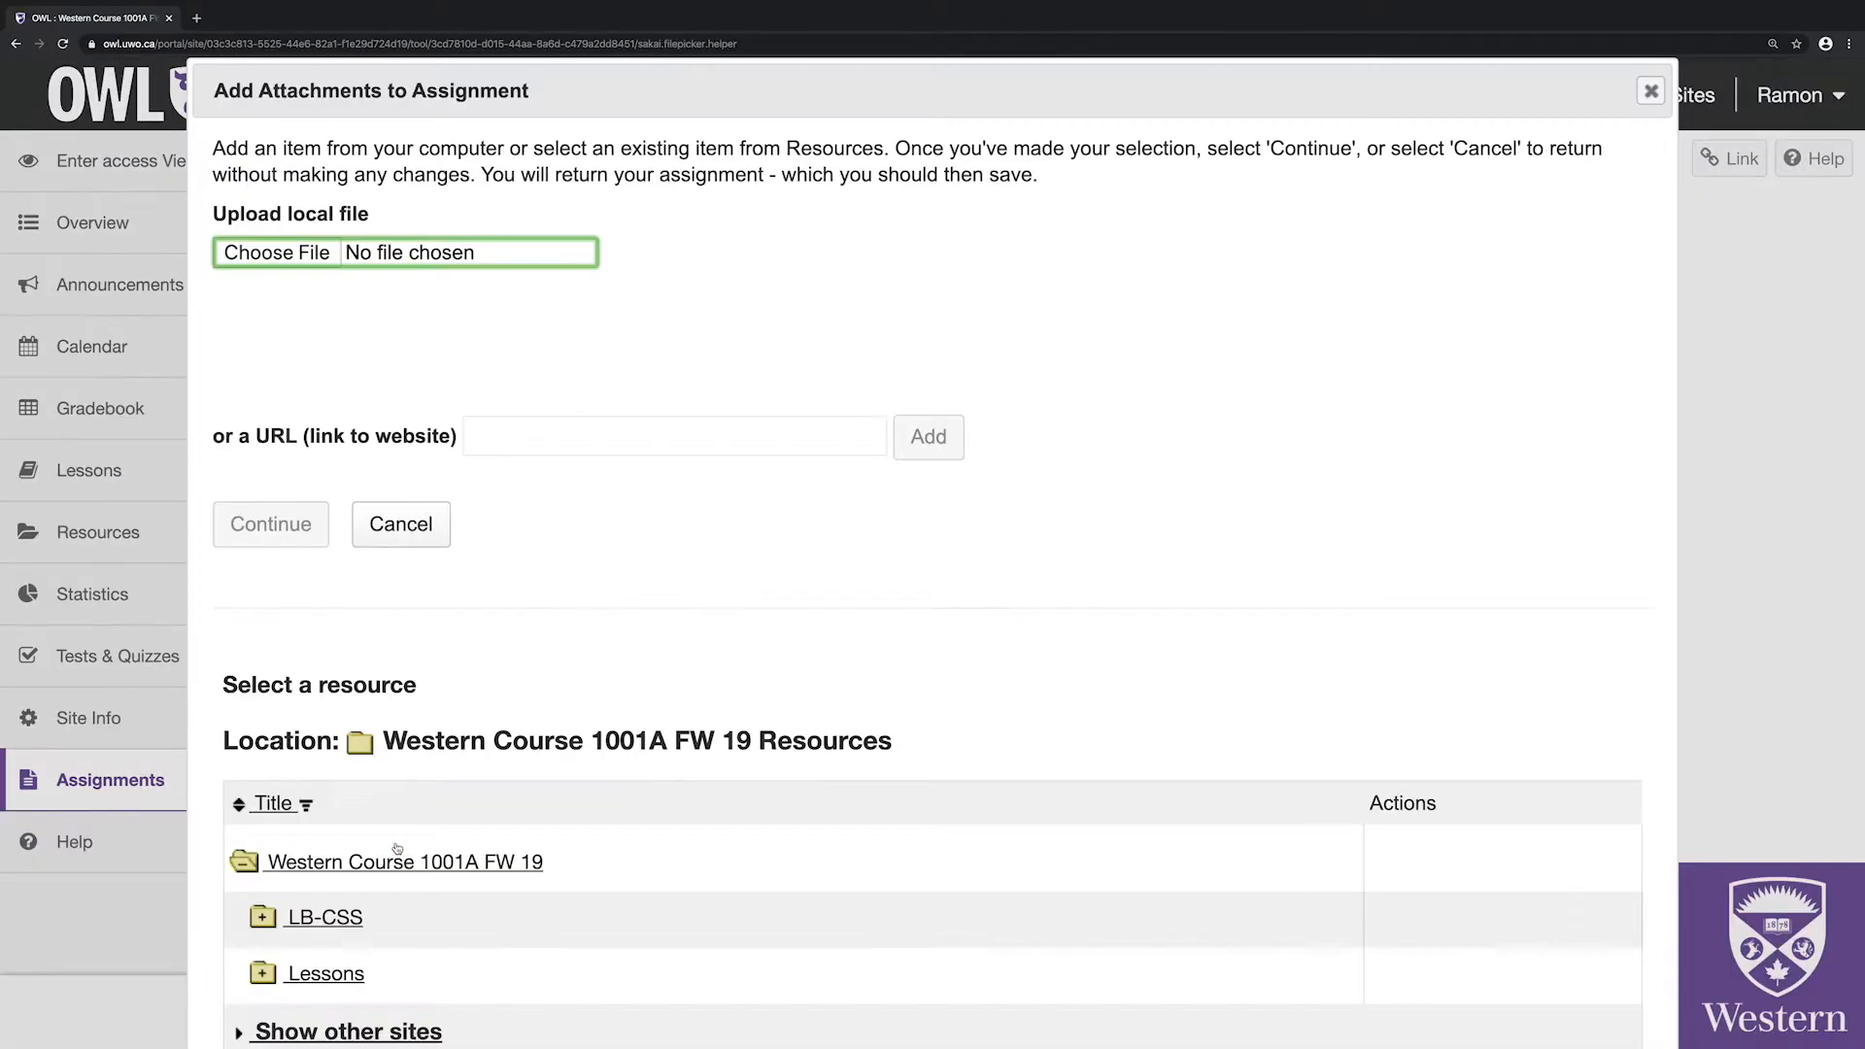
left_click(279, 255)
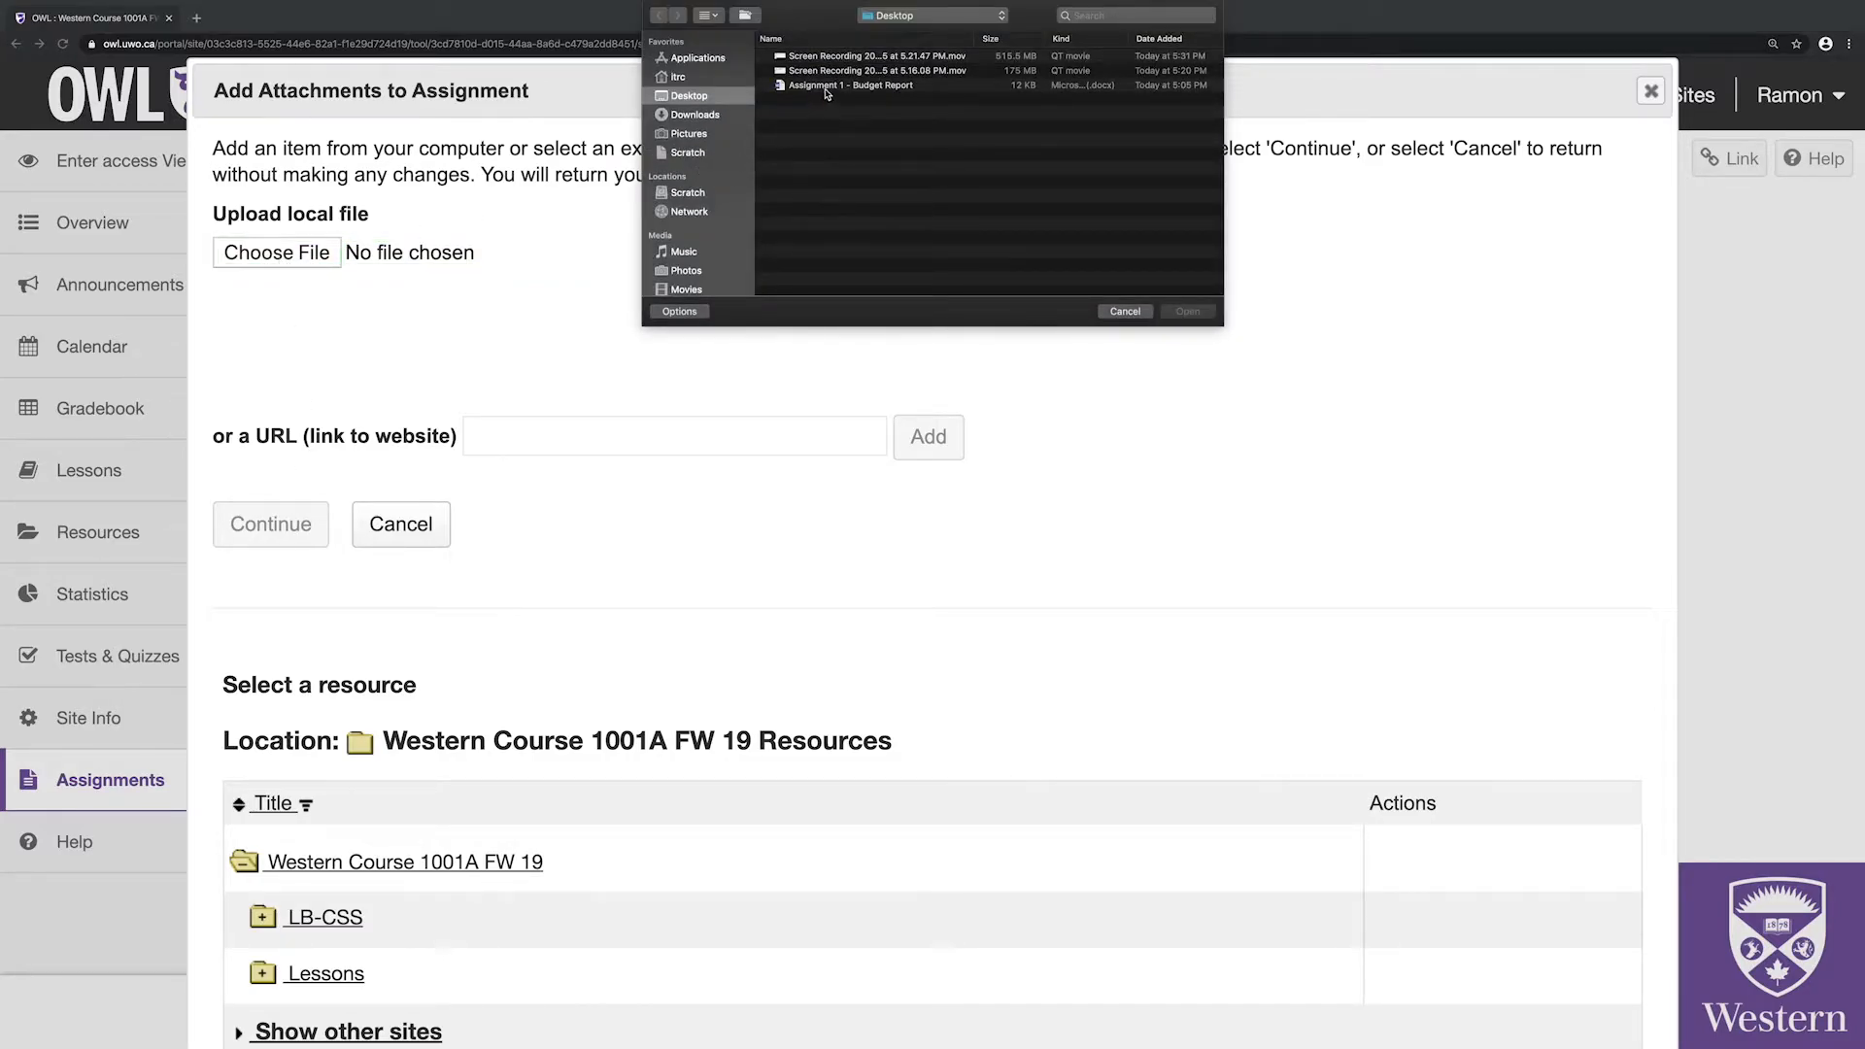
left_click(918, 87)
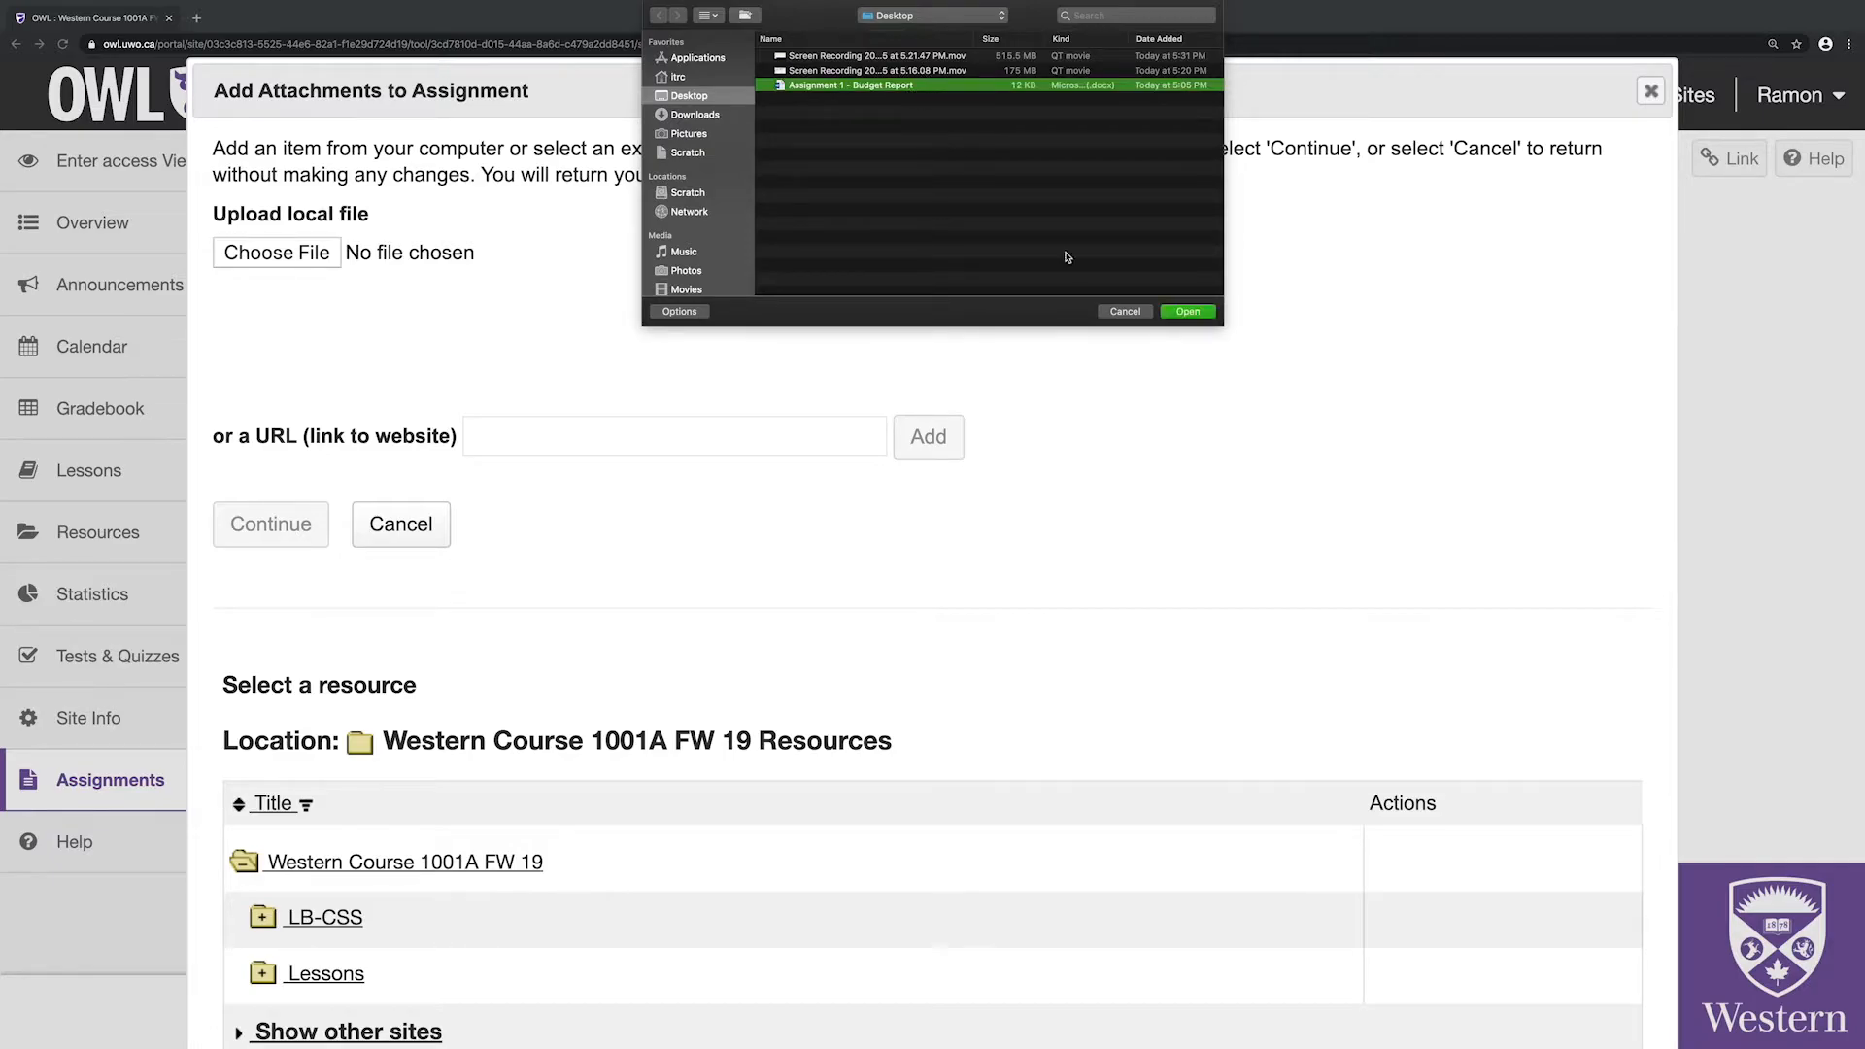
left_click(1190, 312)
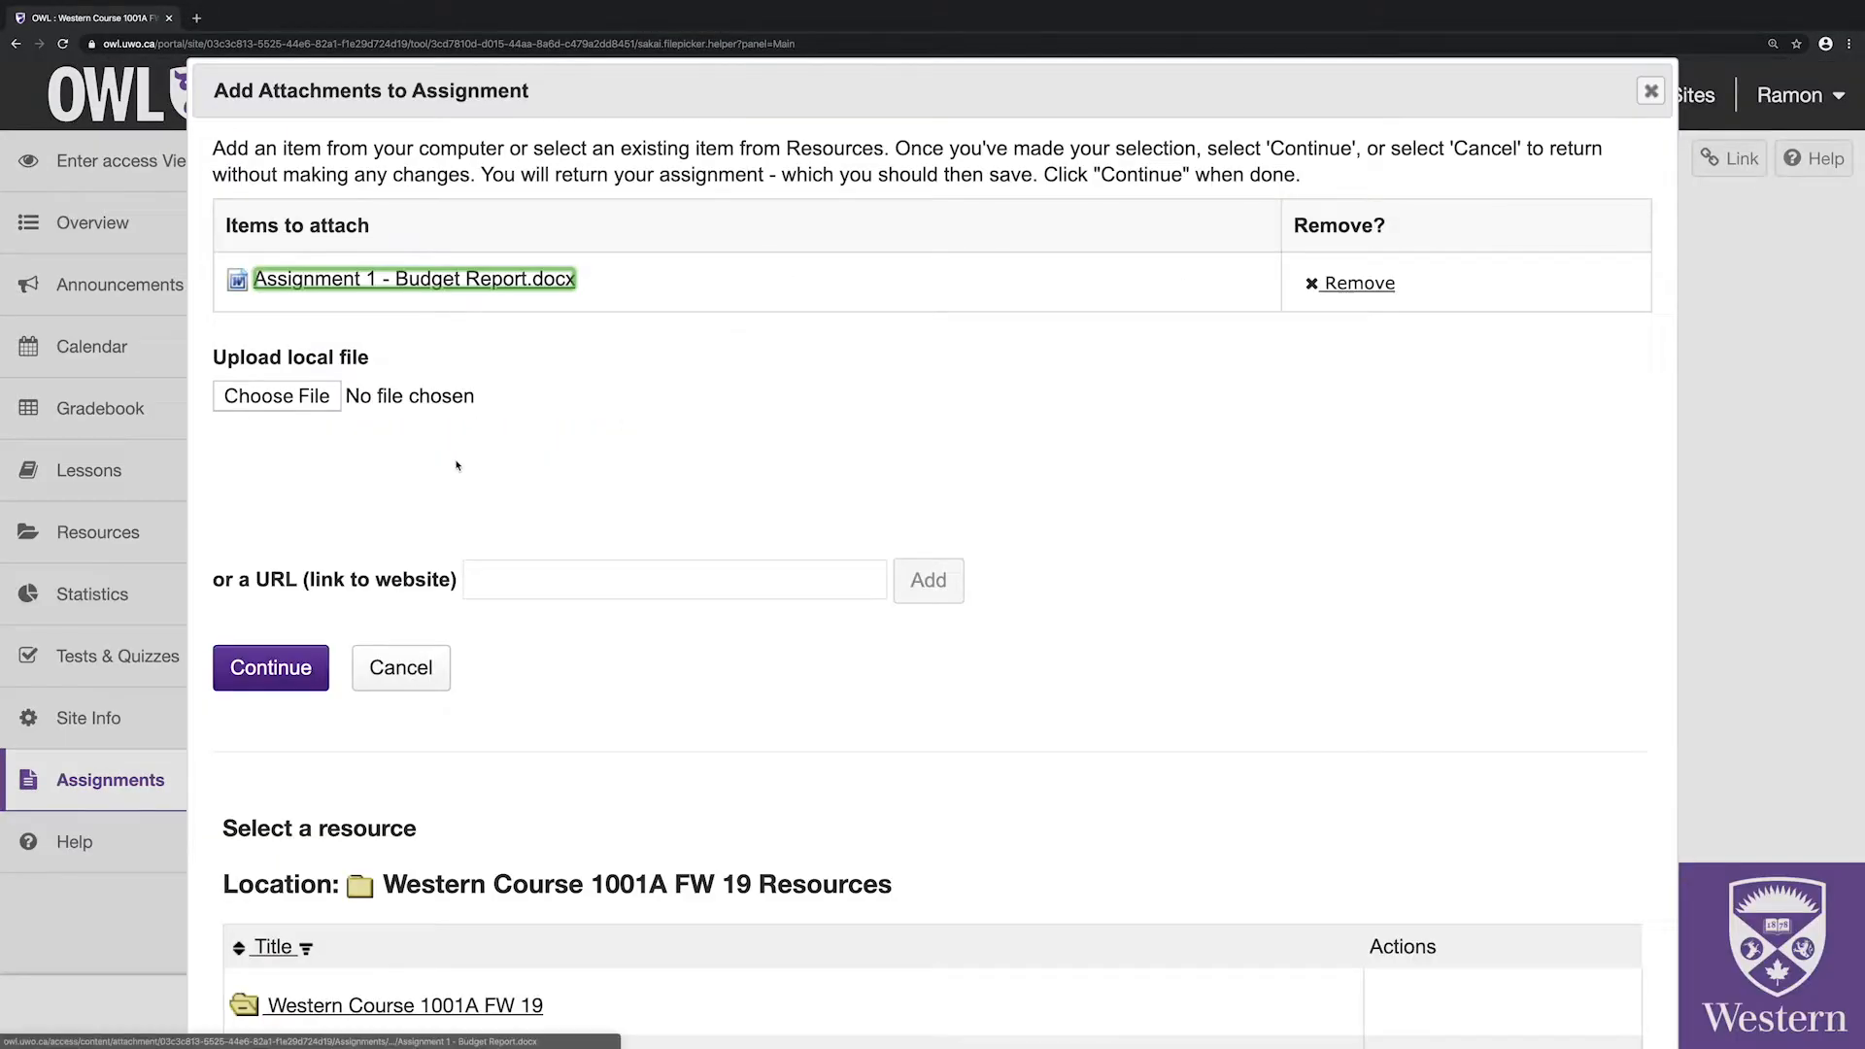
left_click(251, 680)
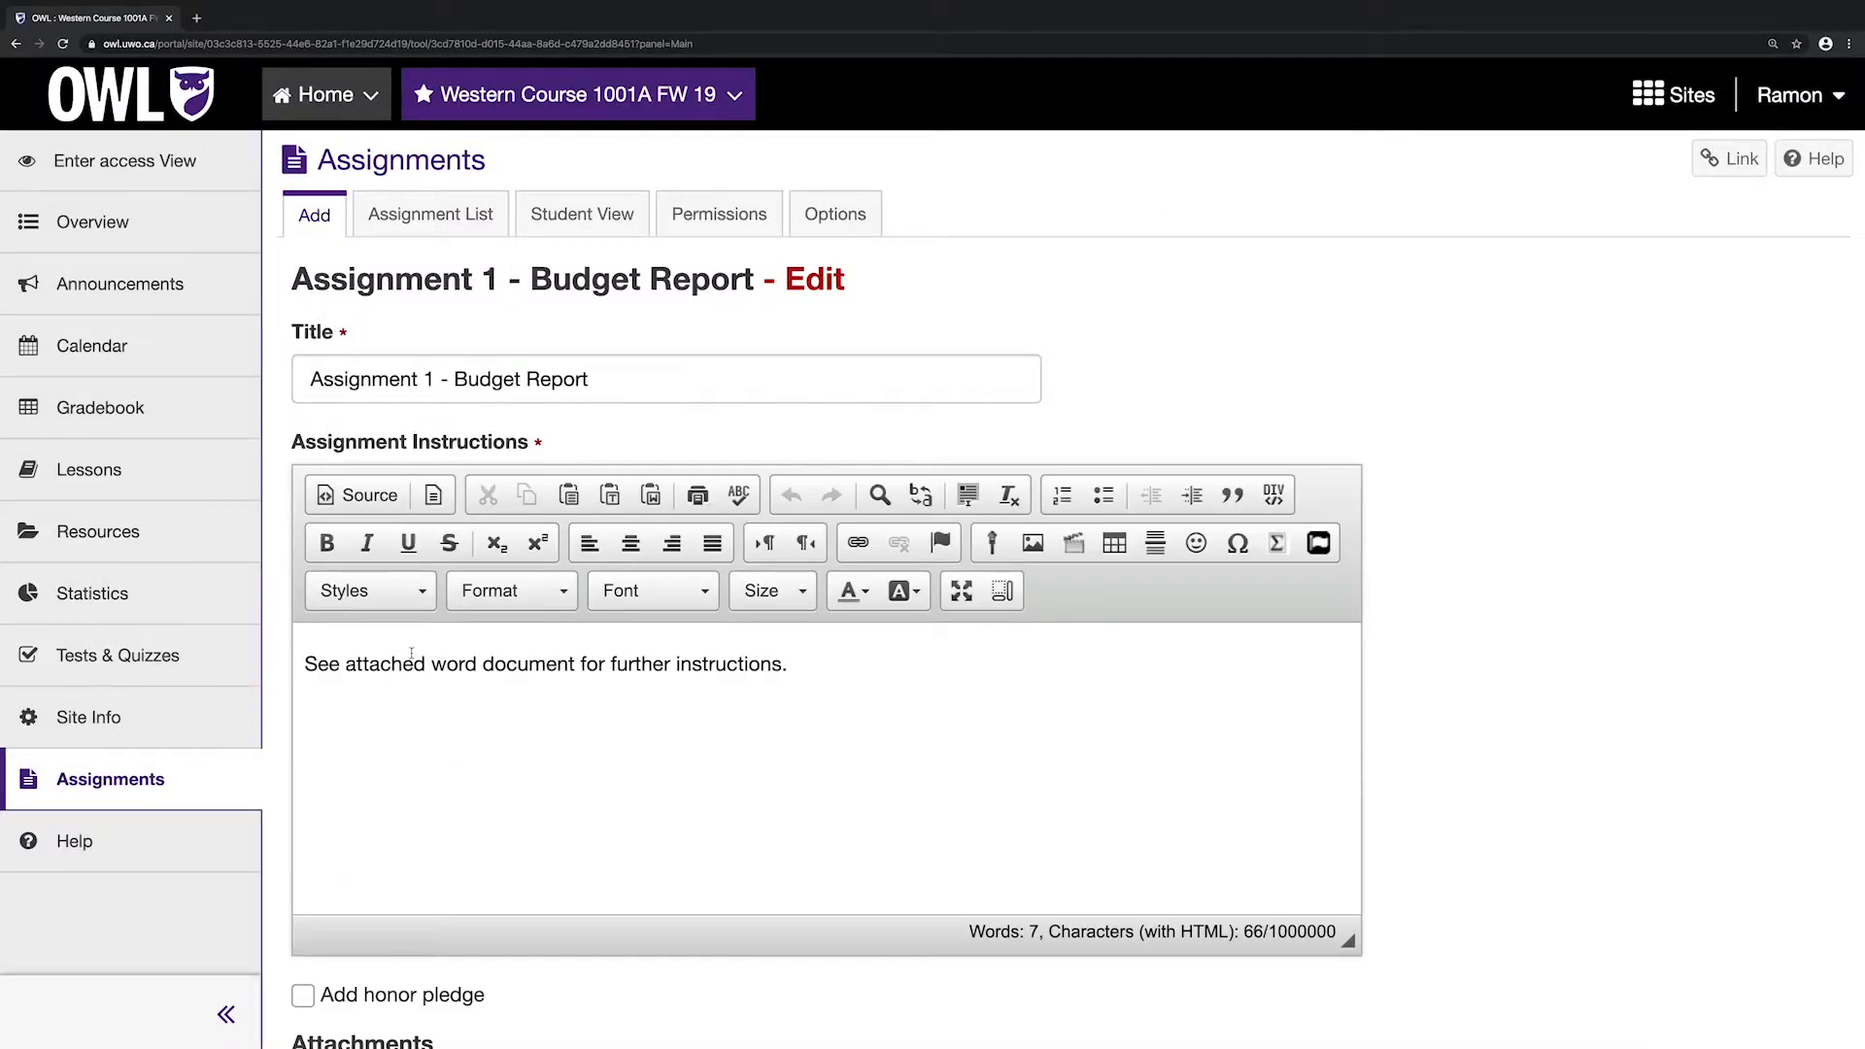
Step: Set the assignment's open date to 03/30/2020 12:00 am
scroll(418, 653, "down", 3)
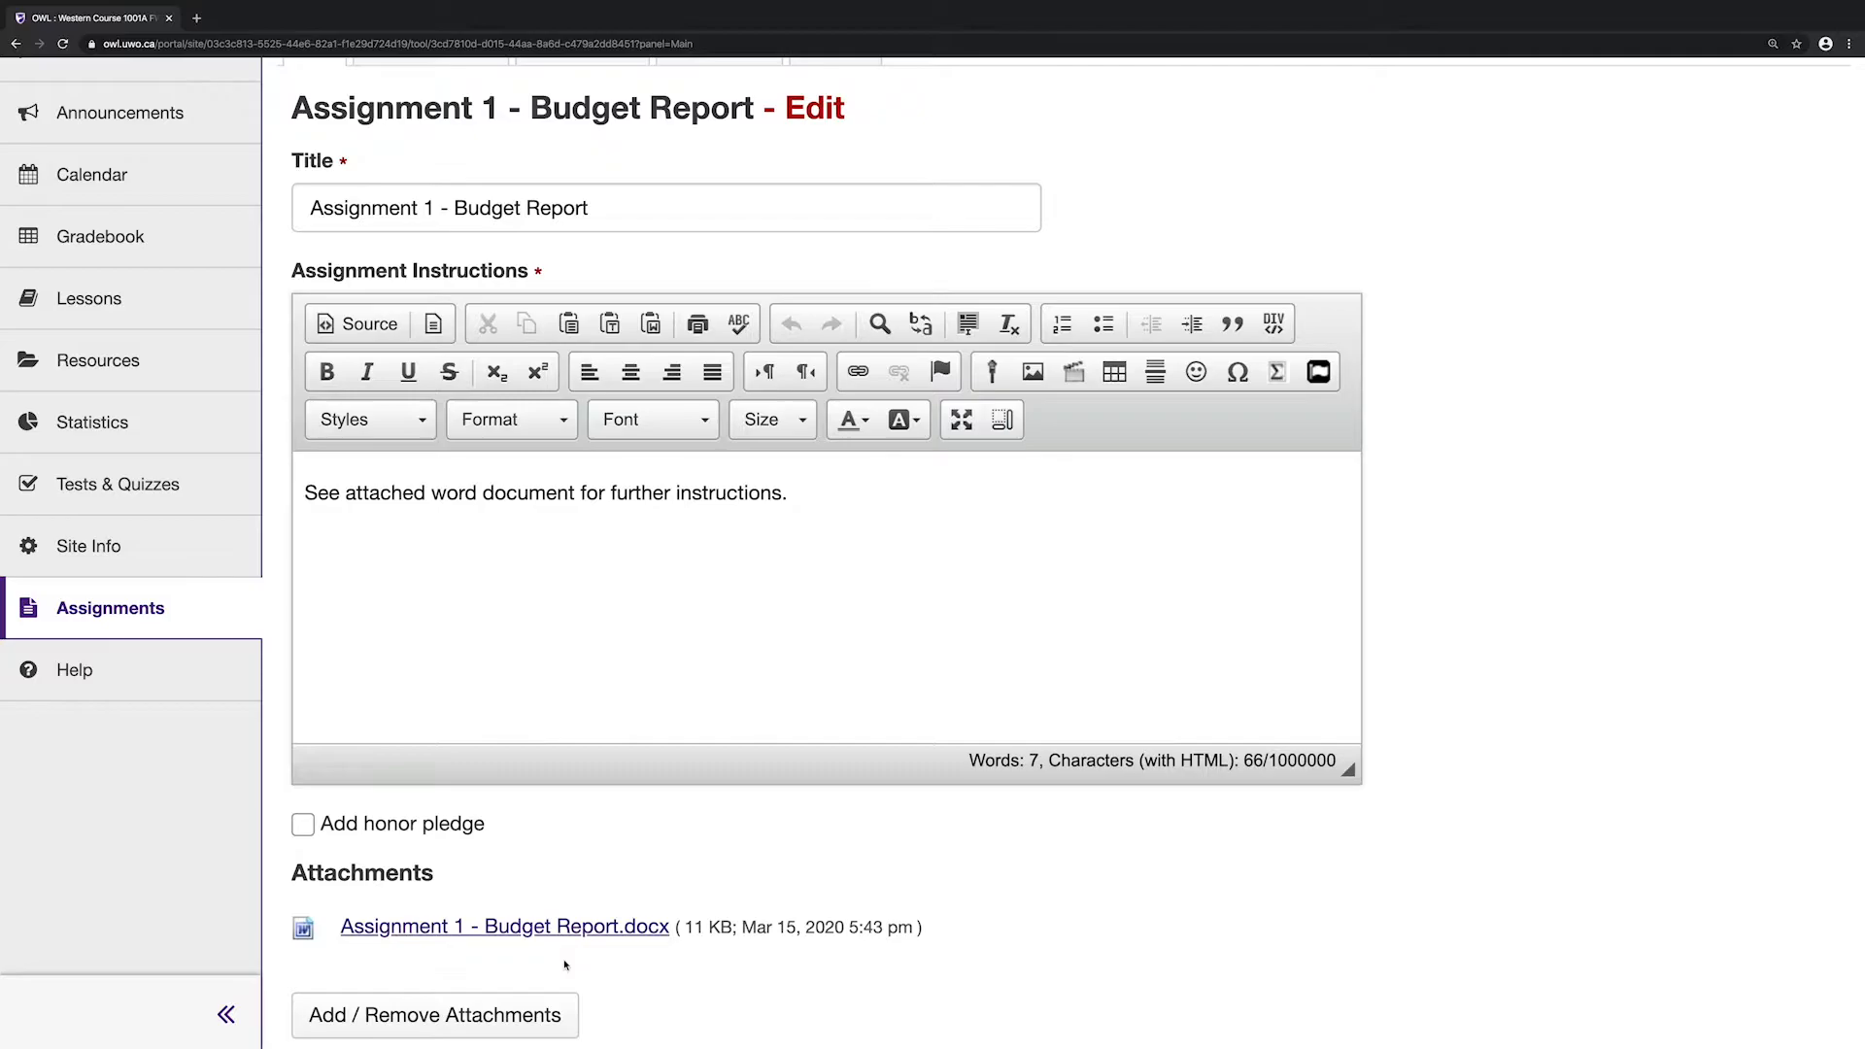
scroll(564, 965, "down", 8)
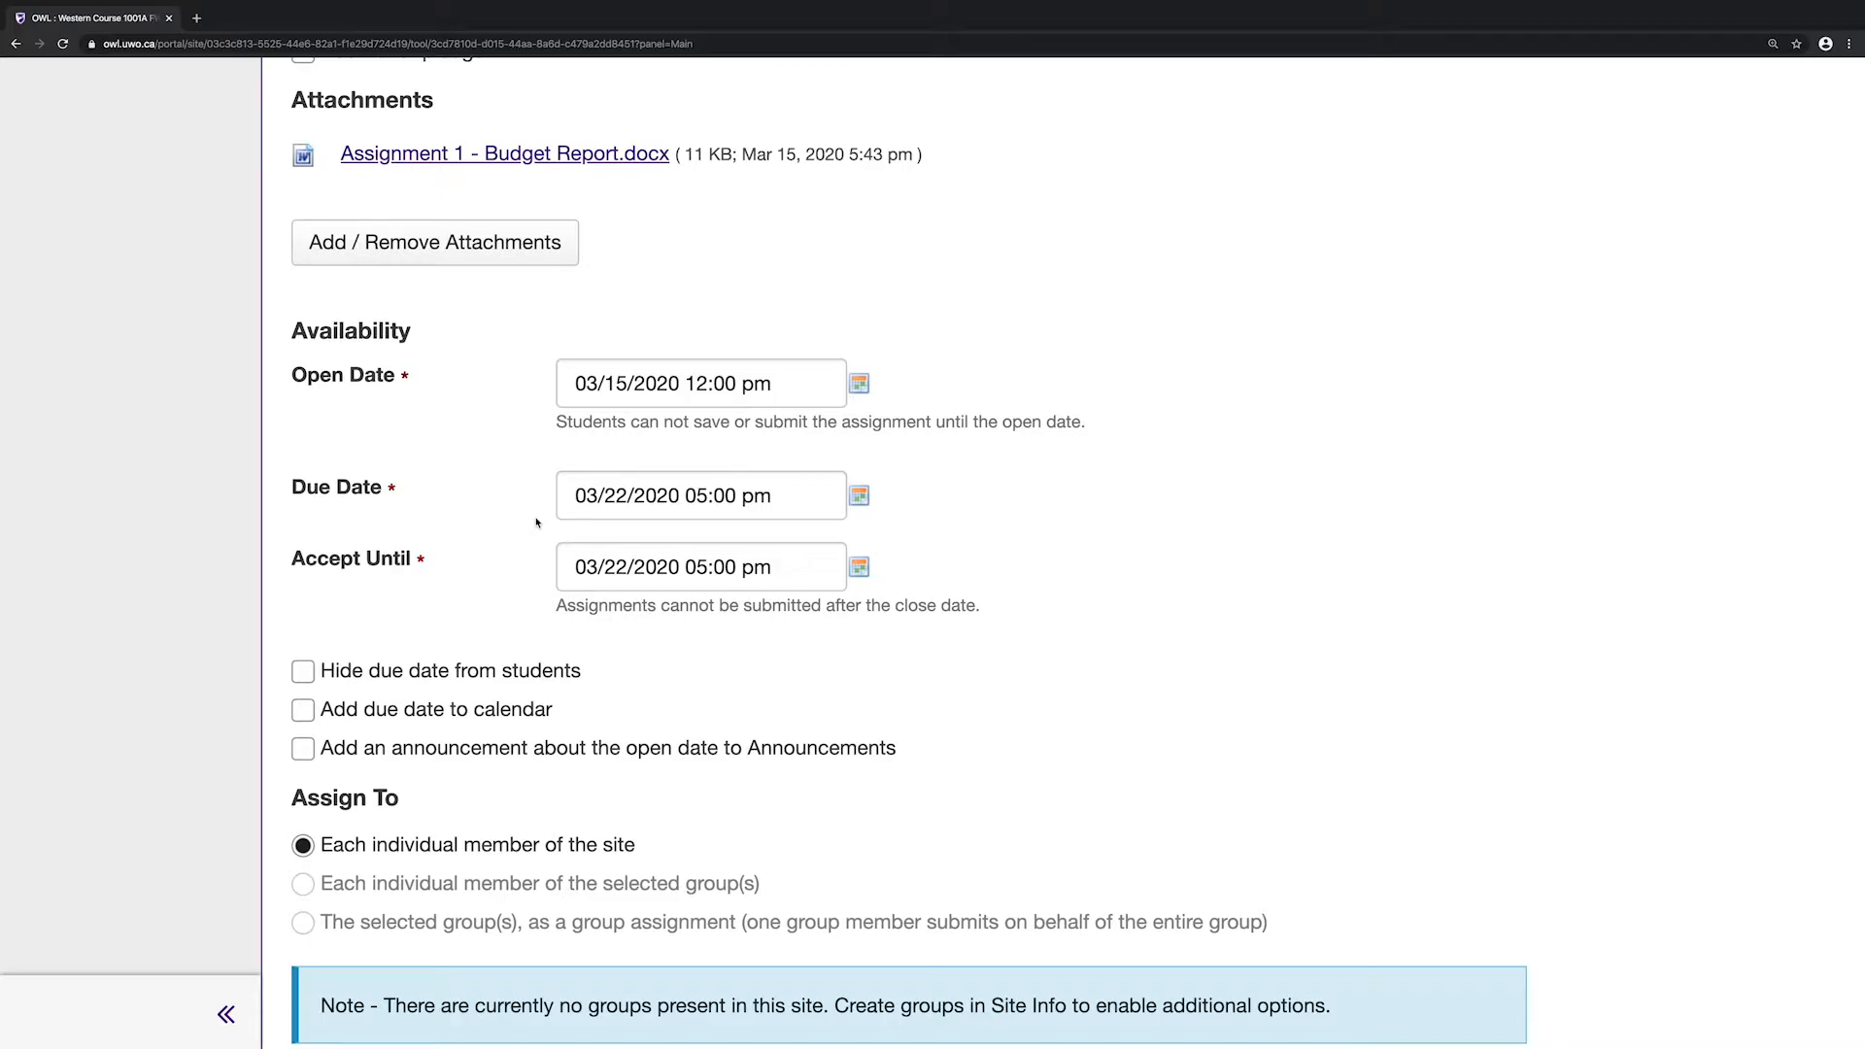
left_click(861, 385)
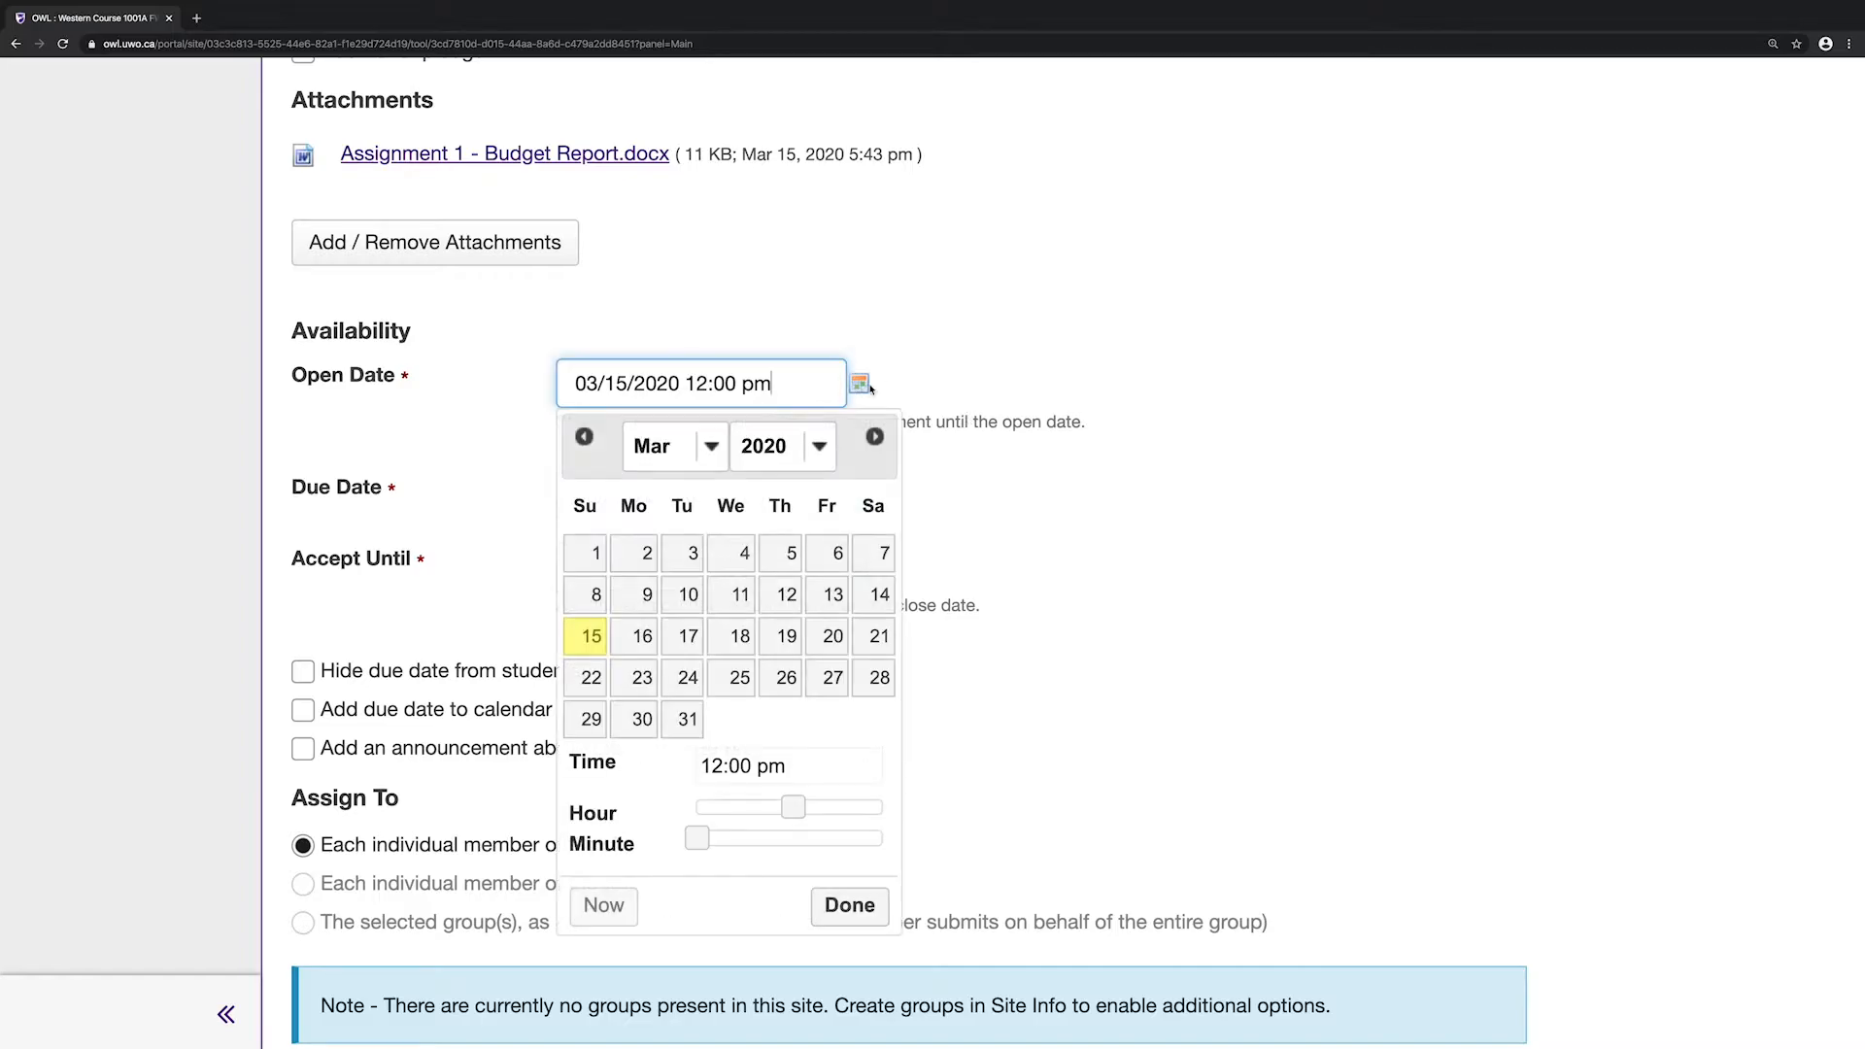
left_click(629, 722)
left_click_drag(792, 810, 670, 809)
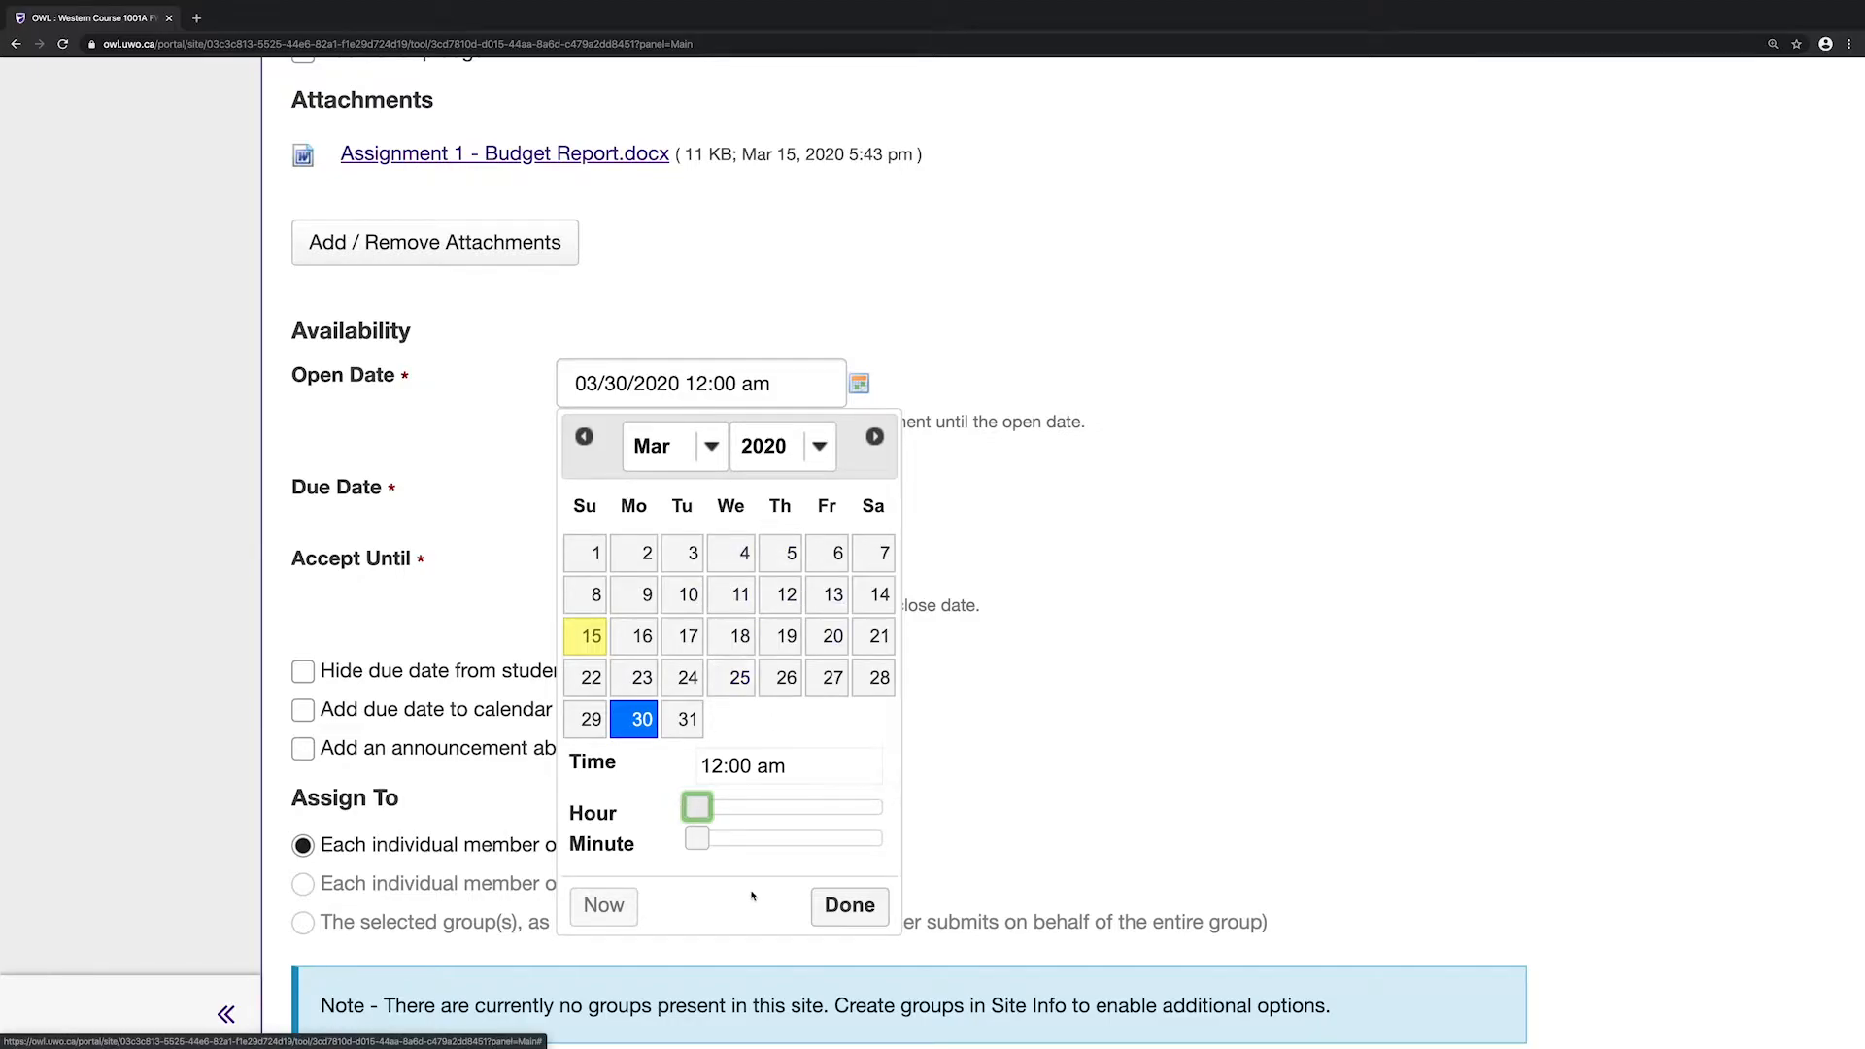
left_click(856, 914)
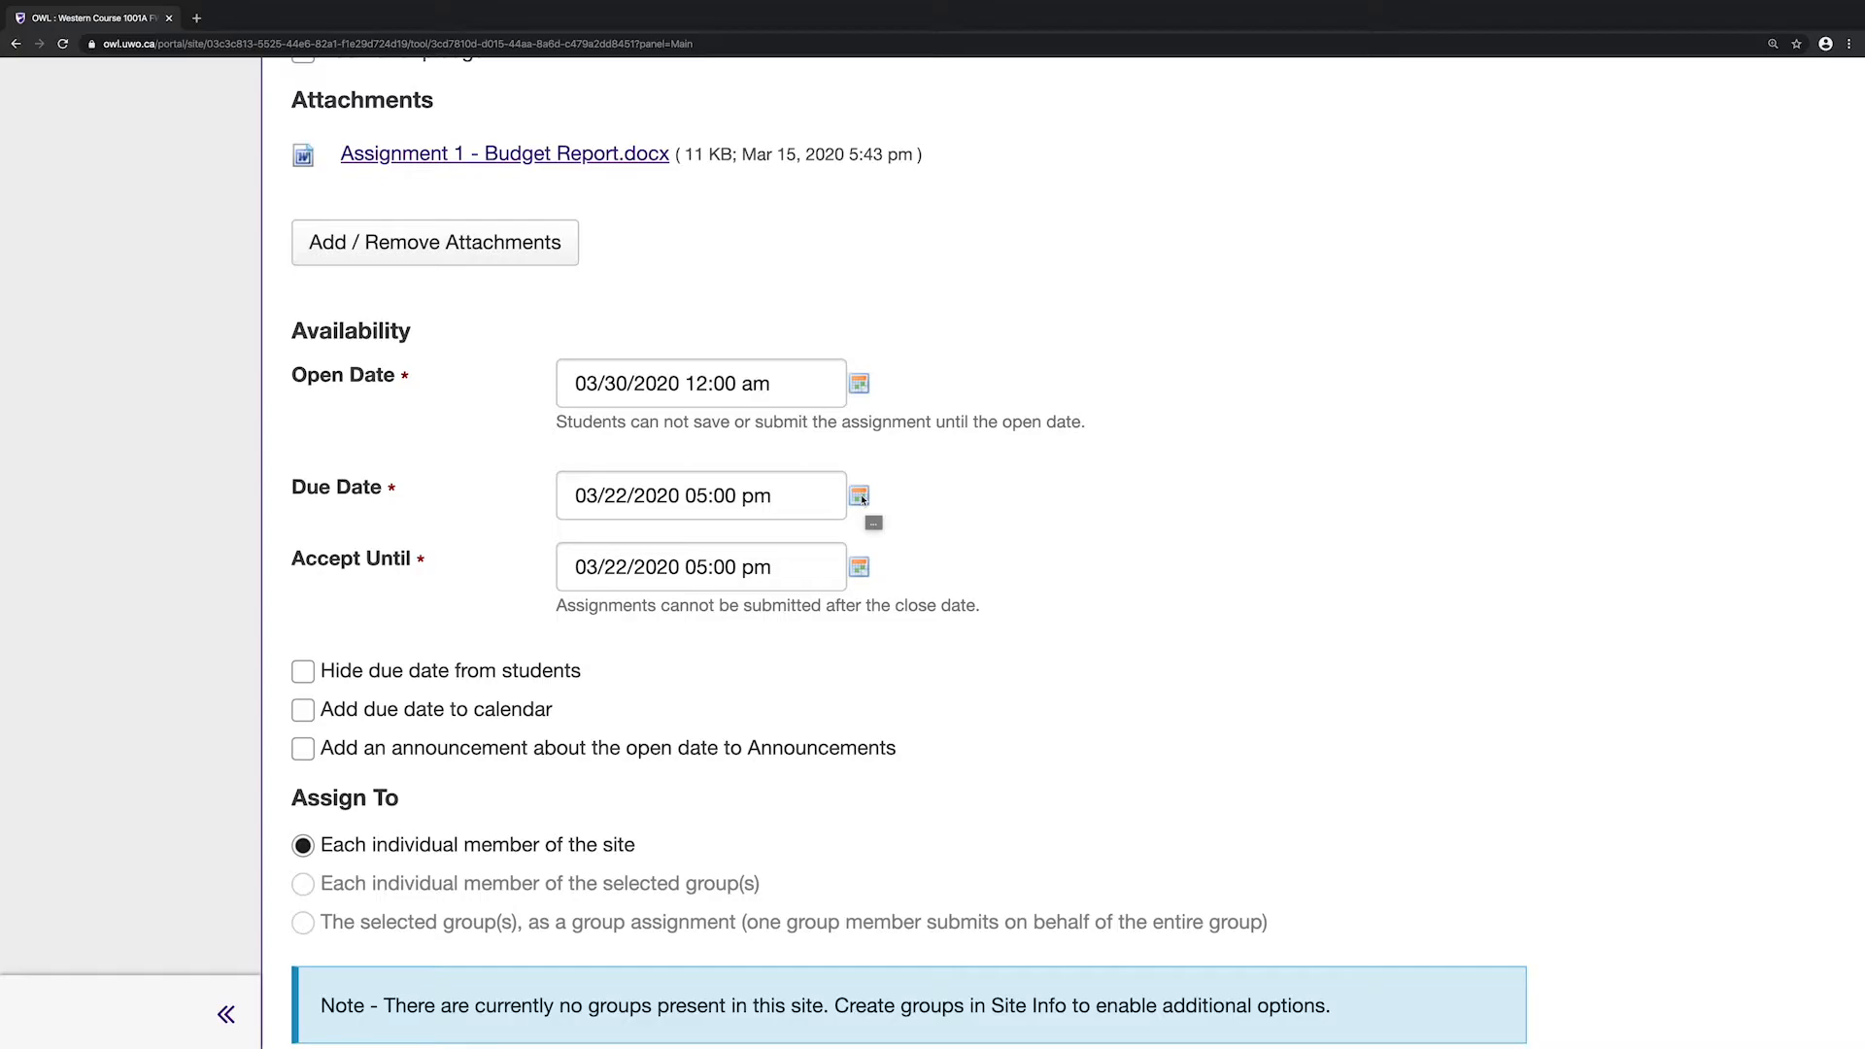
Step: Set the assignment's due date to 04/06/2020 11:55 pm
left_click(860, 498)
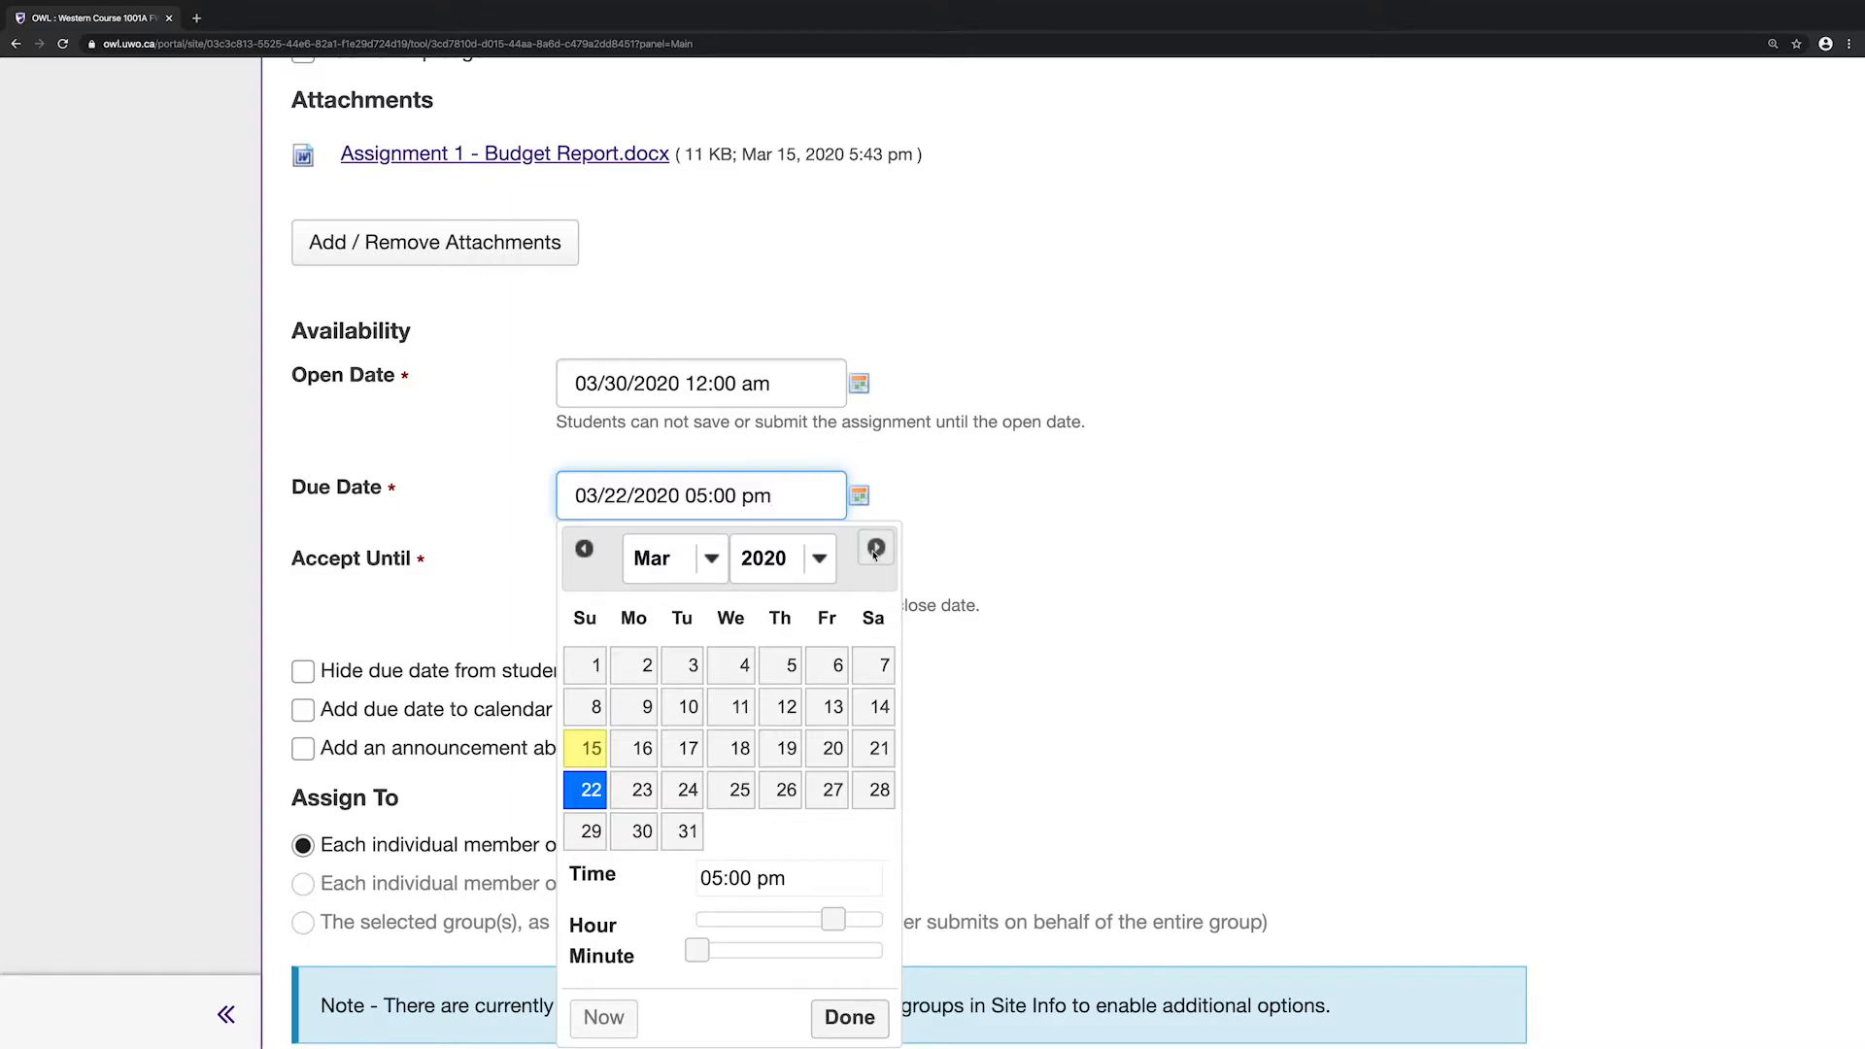
left_click(875, 550)
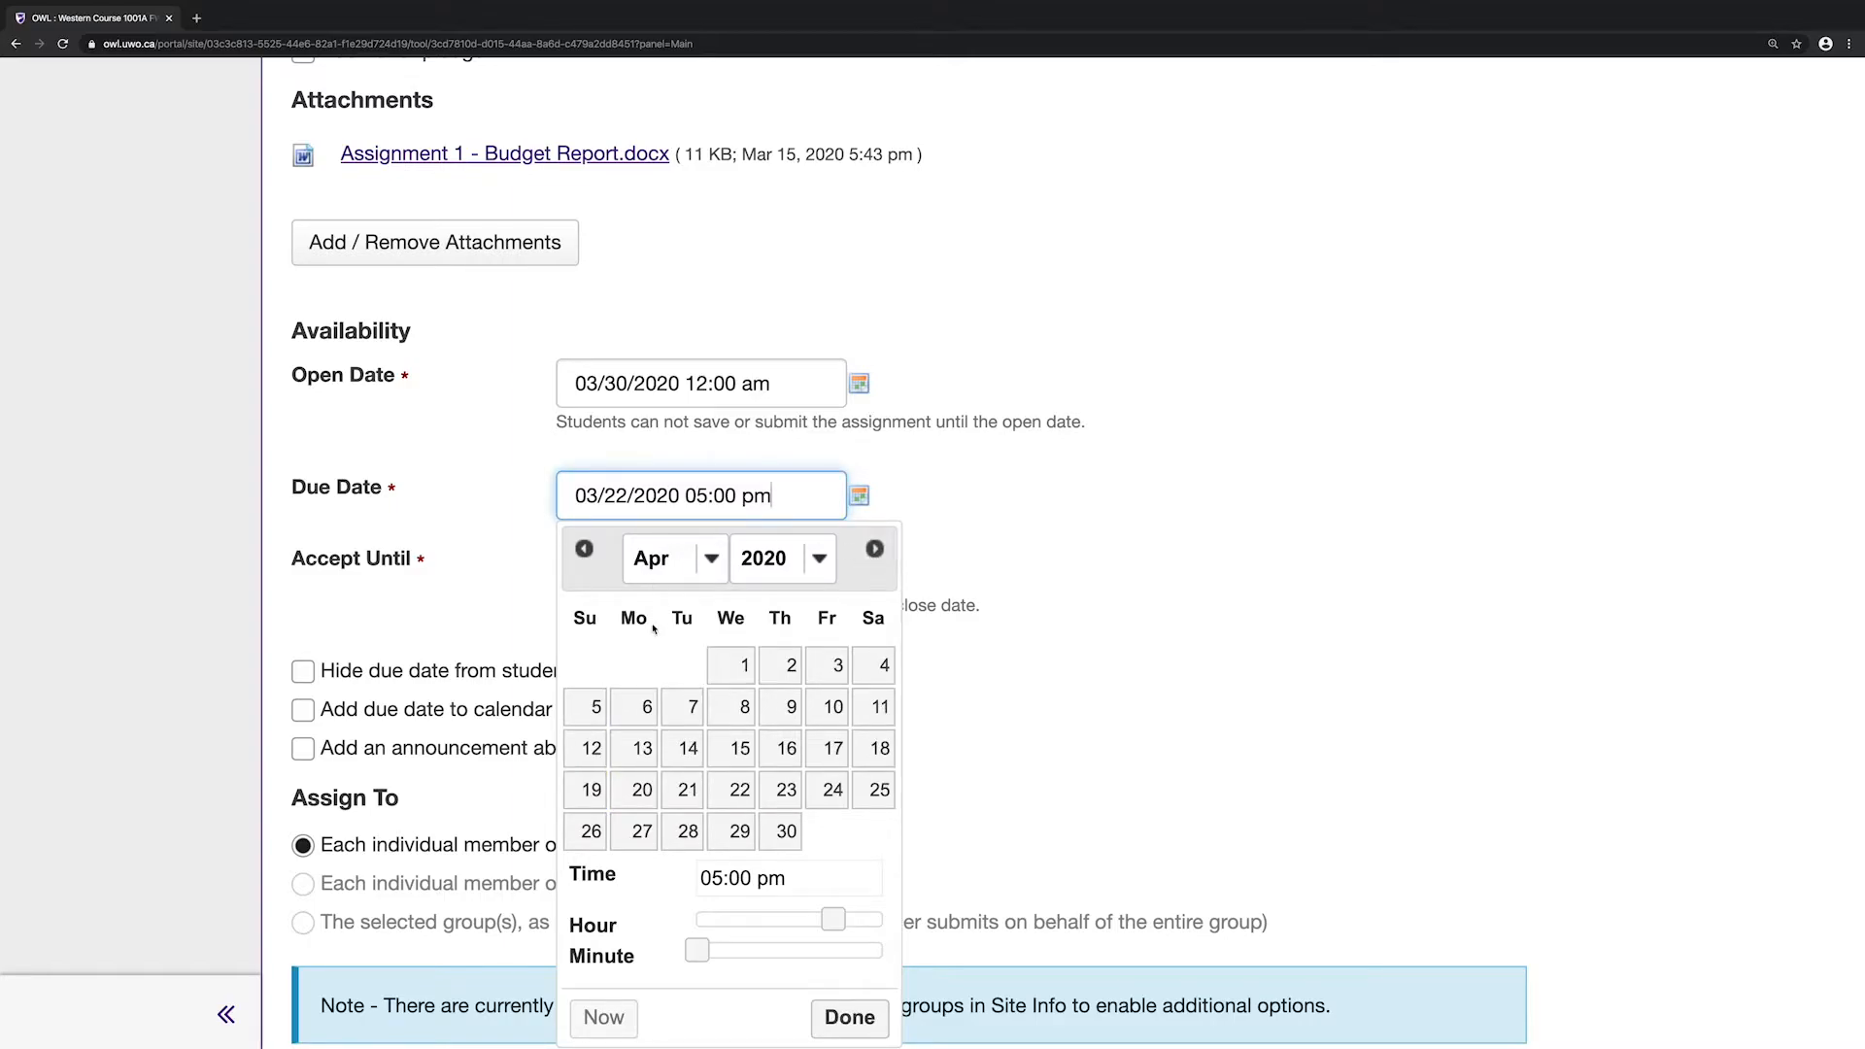
left_click(638, 706)
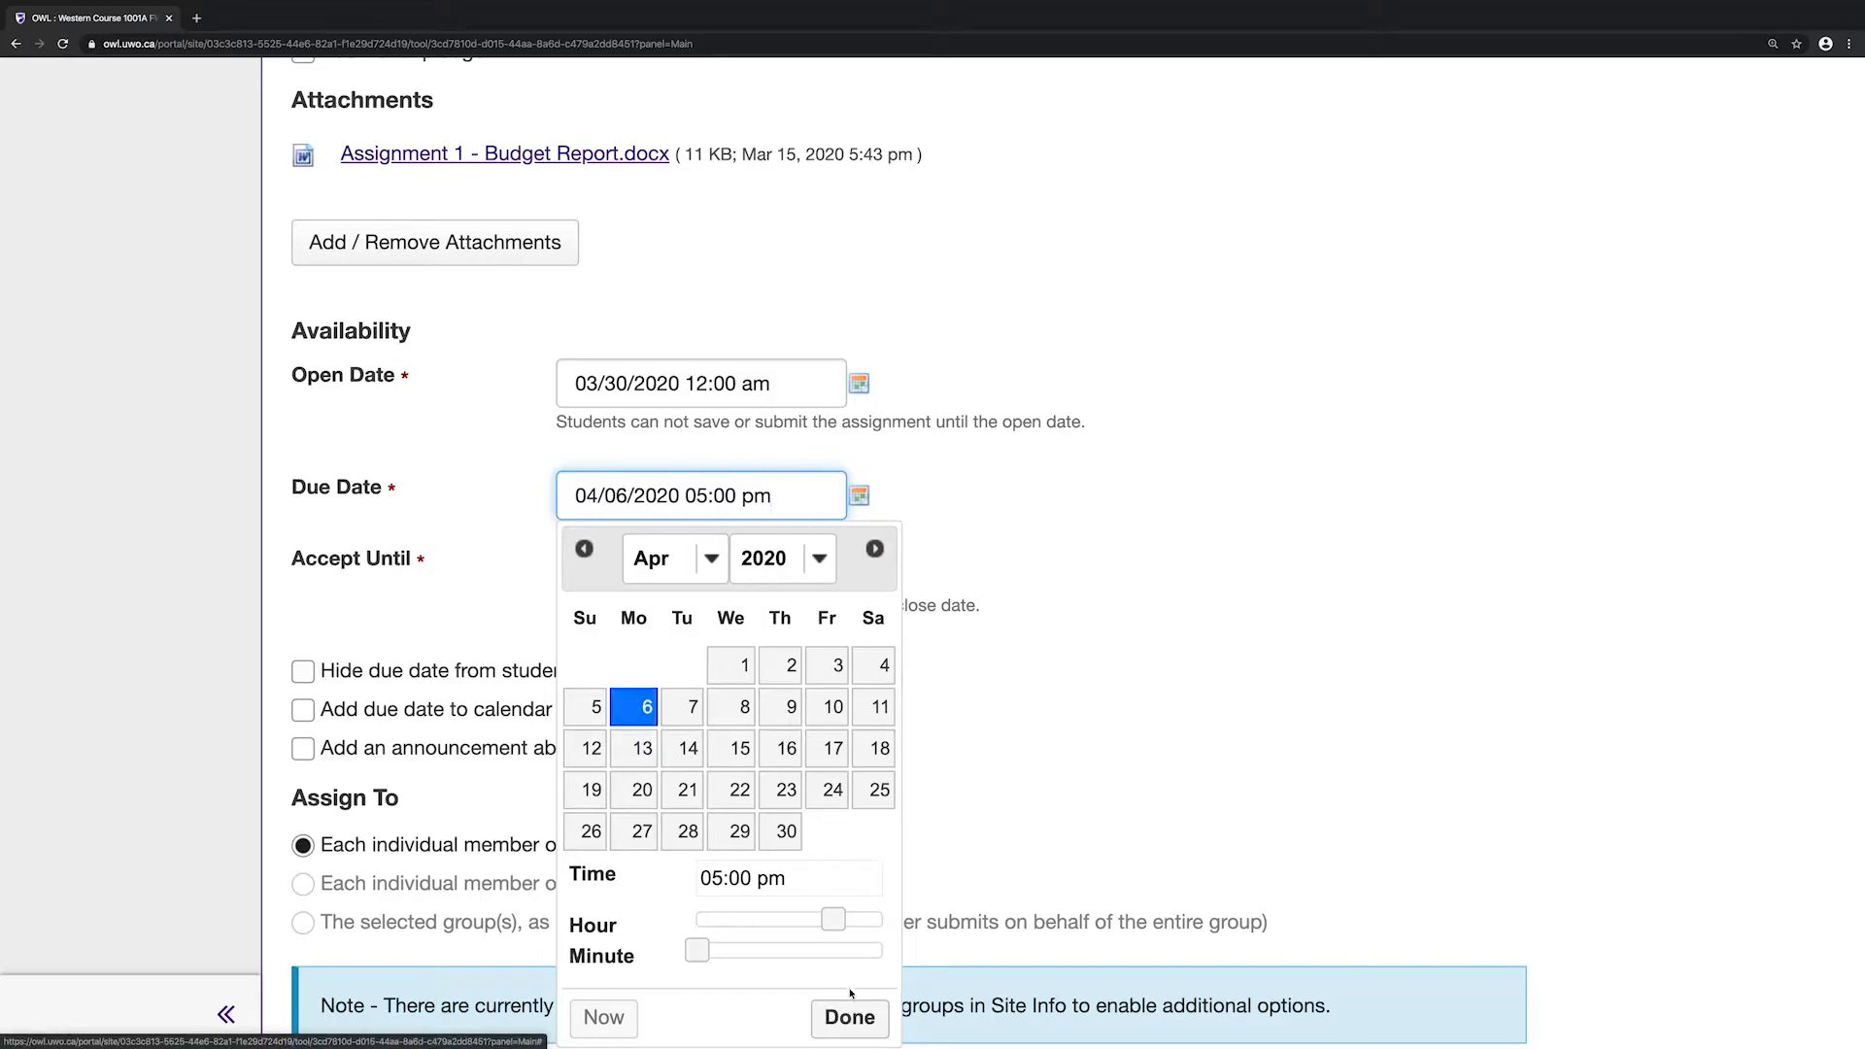
left_click_drag(838, 920, 880, 919)
left_click_drag(782, 951, 880, 954)
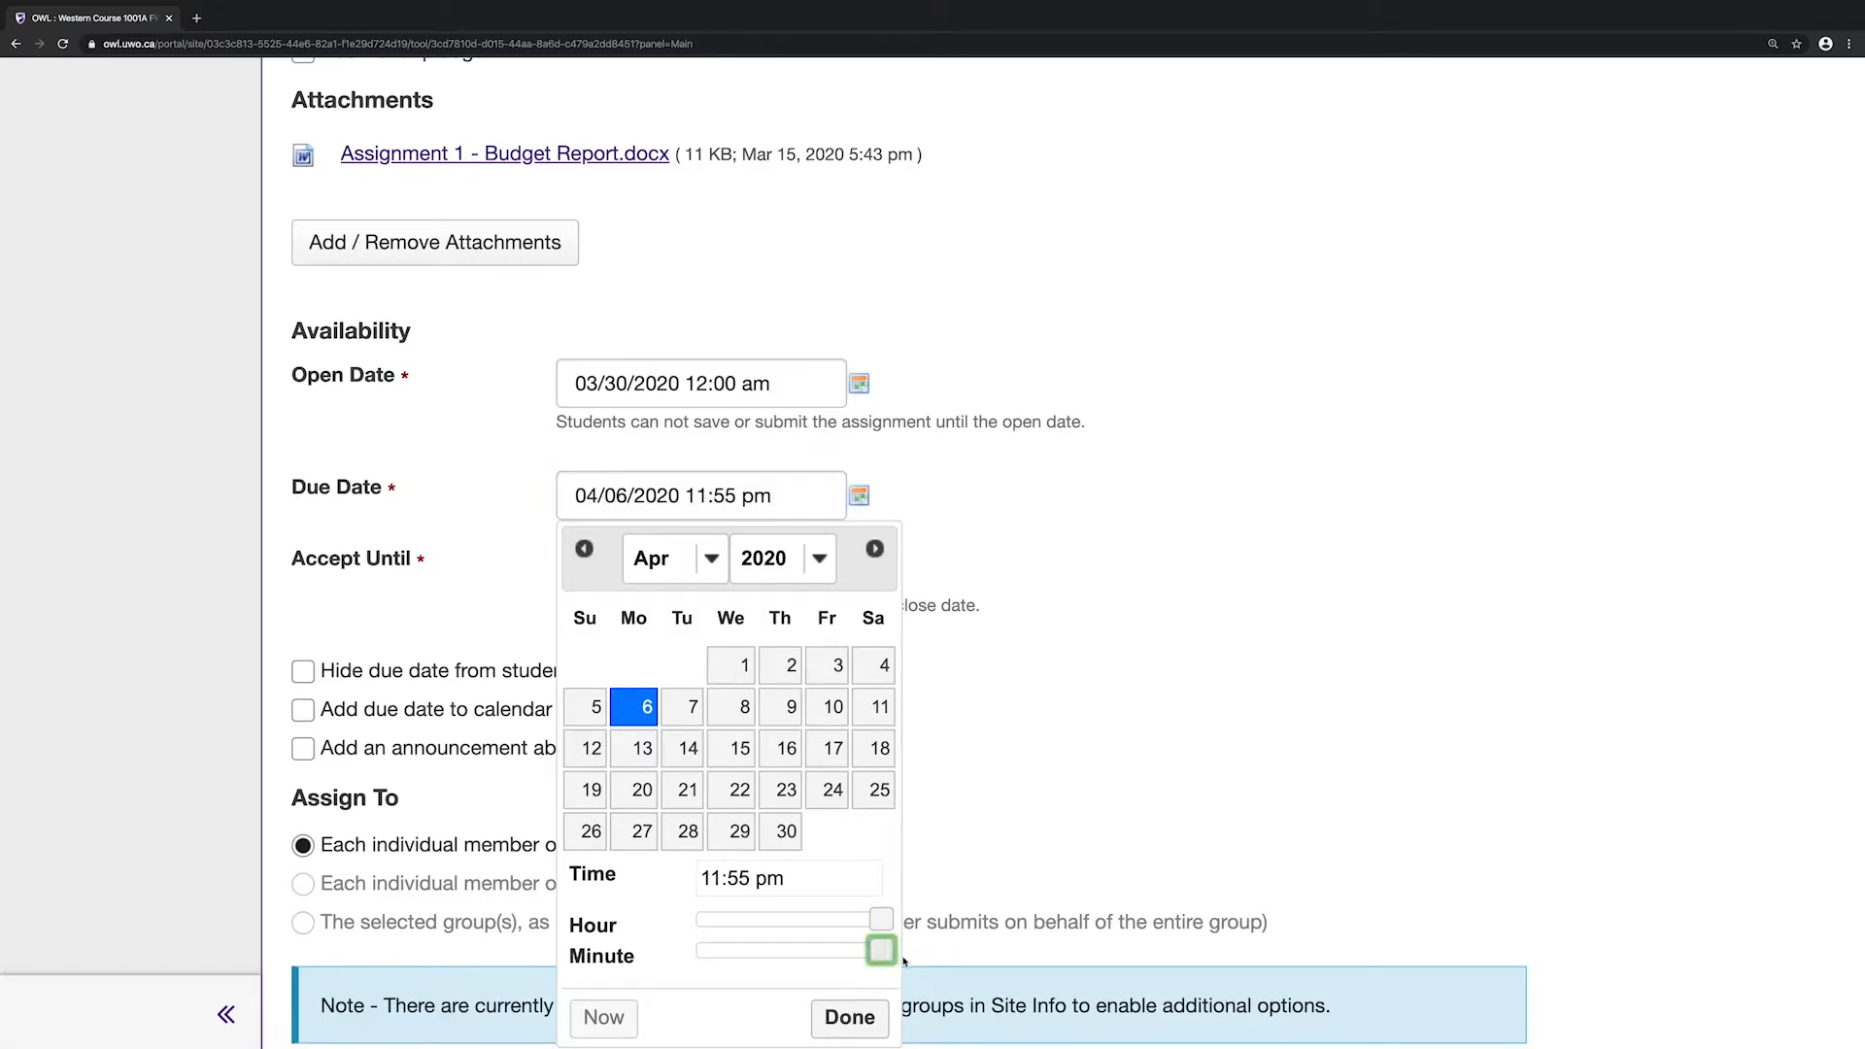
left_click(845, 1015)
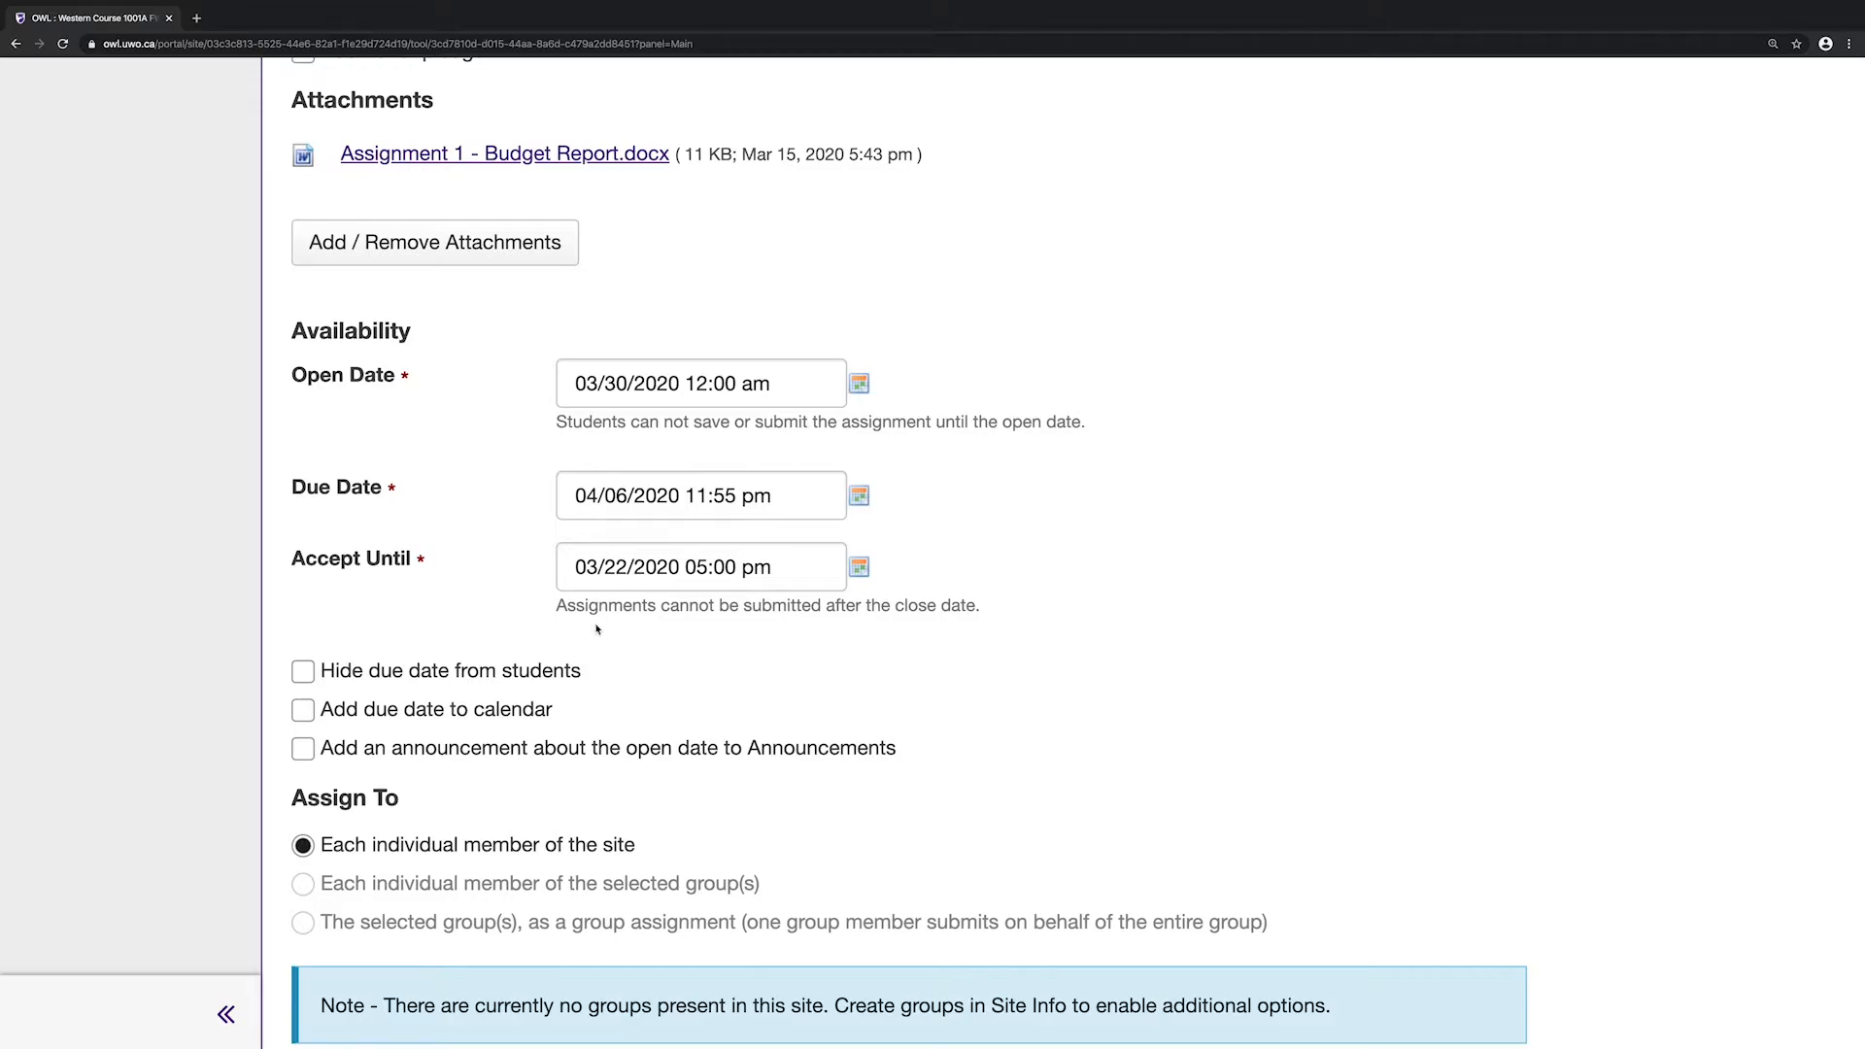
Step: Set the assignment's Accept Until date to 04/09/2020 11:55 pm
left_click(860, 568)
scroll(734, 334, "up", 1)
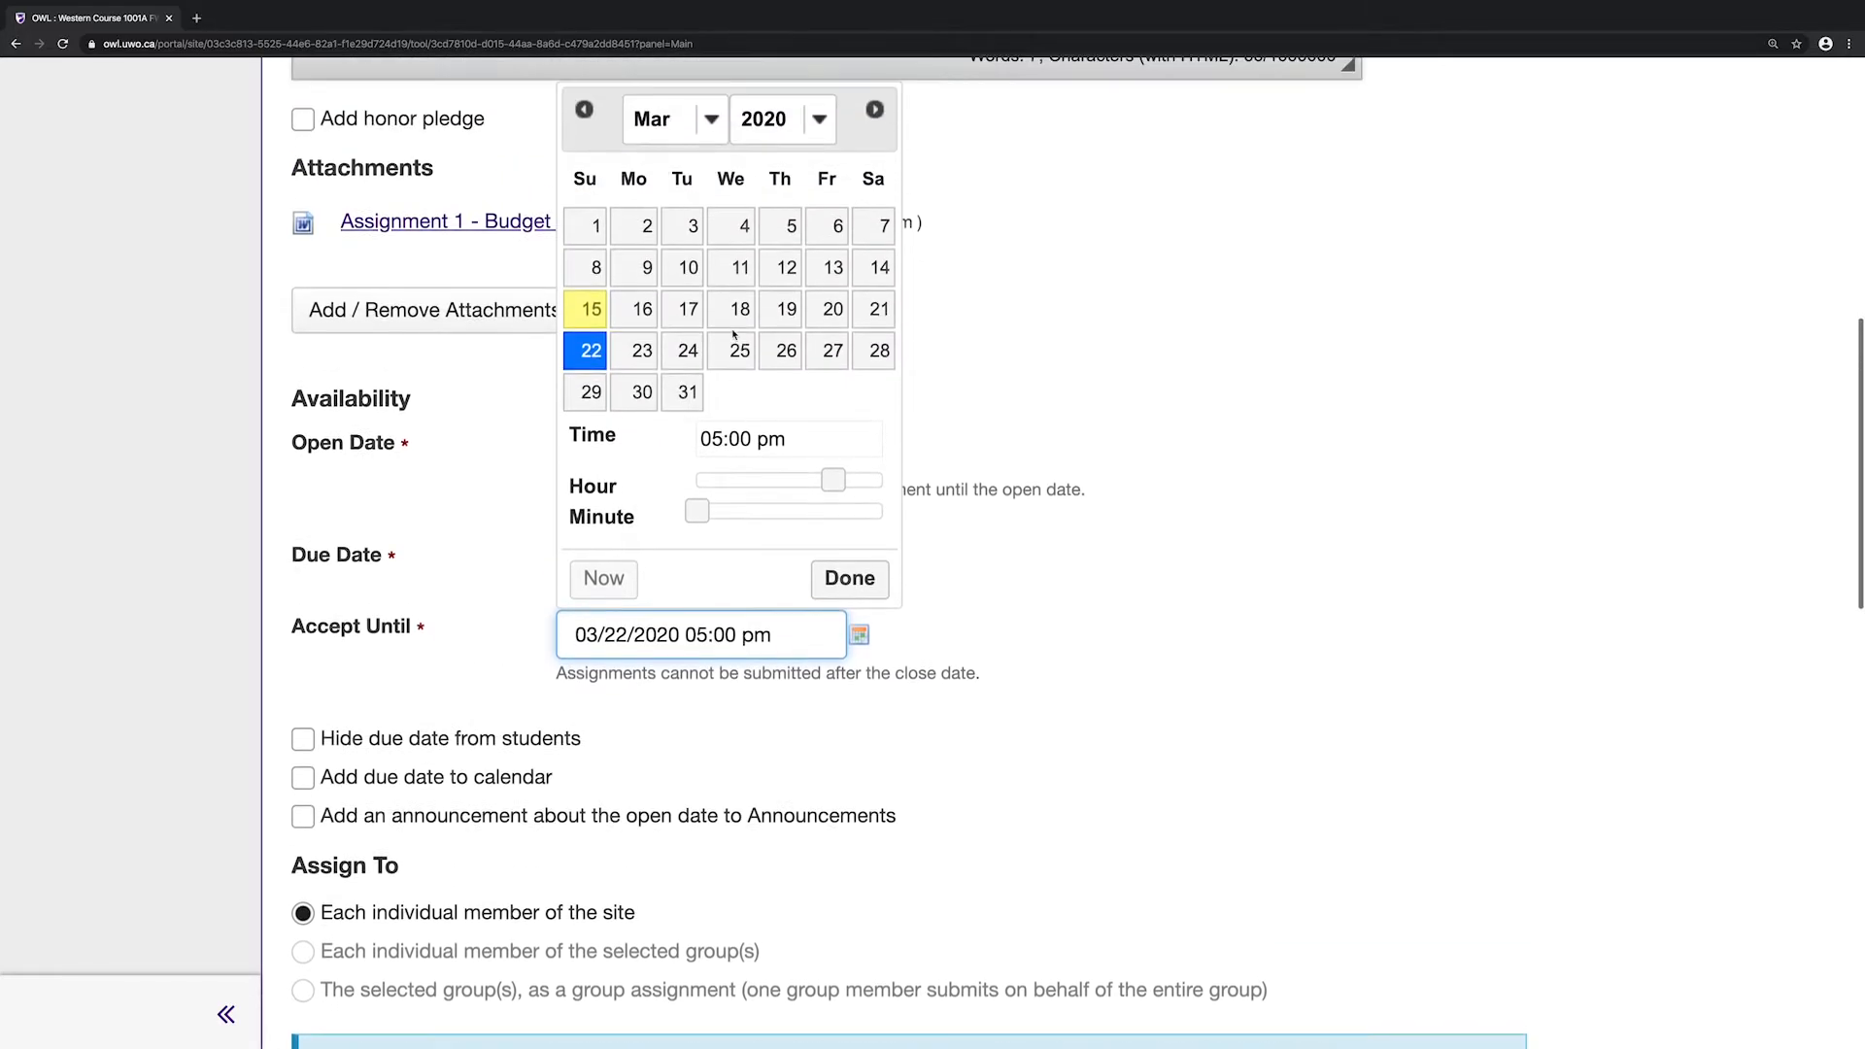
scroll(733, 334, "up", 1)
left_click(875, 157)
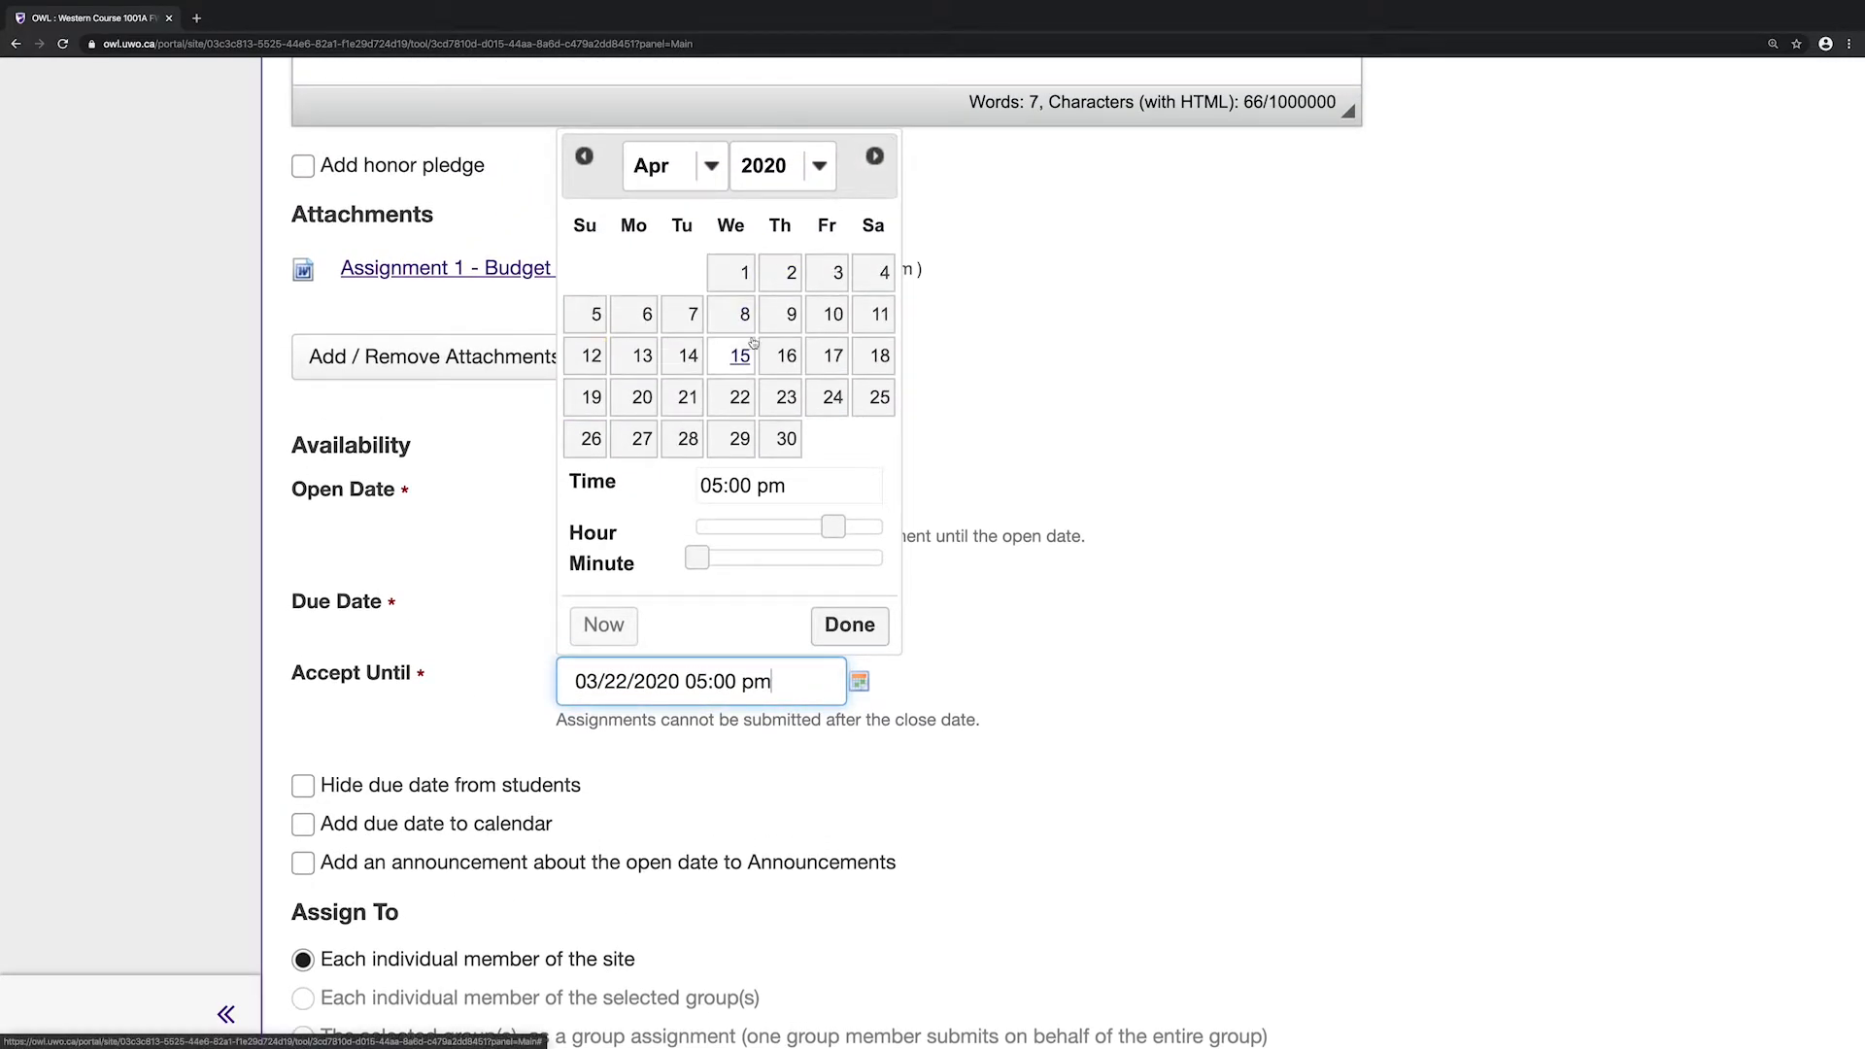
left_click(788, 313)
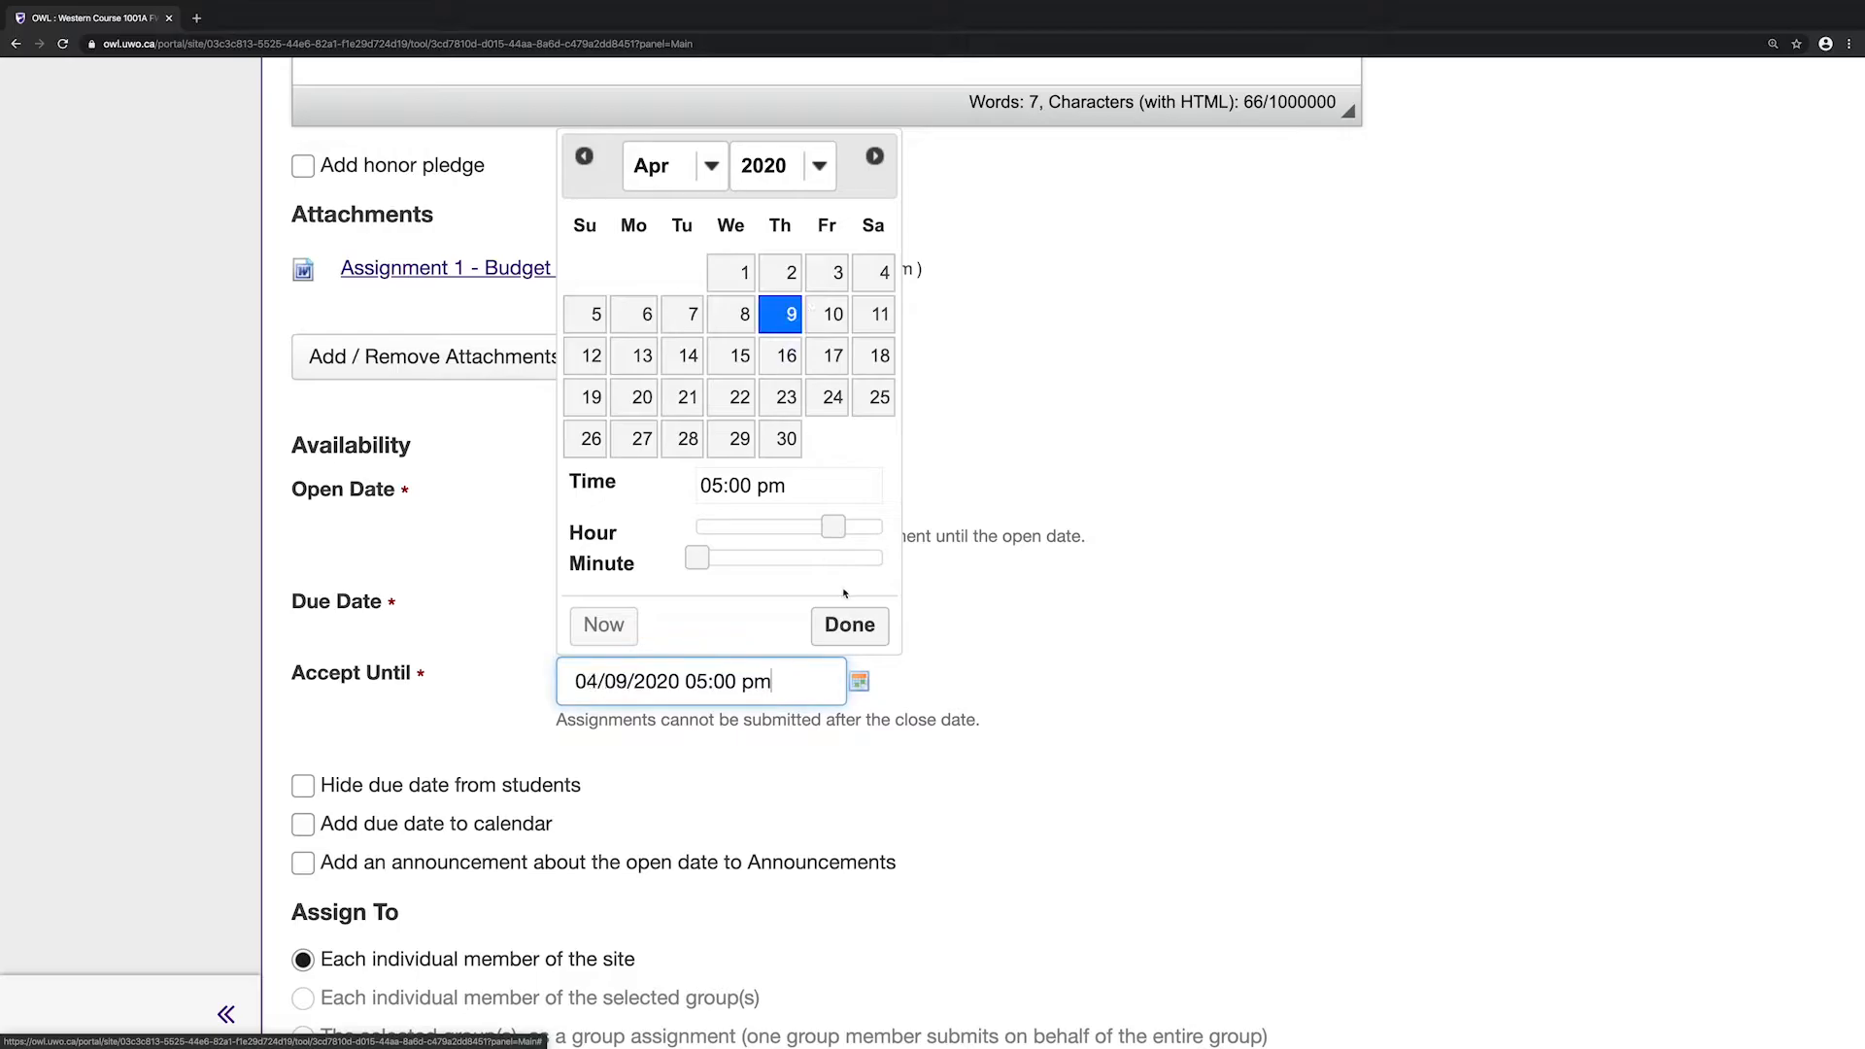
left_click_drag(833, 526, 881, 526)
left_click_drag(696, 558, 995, 580)
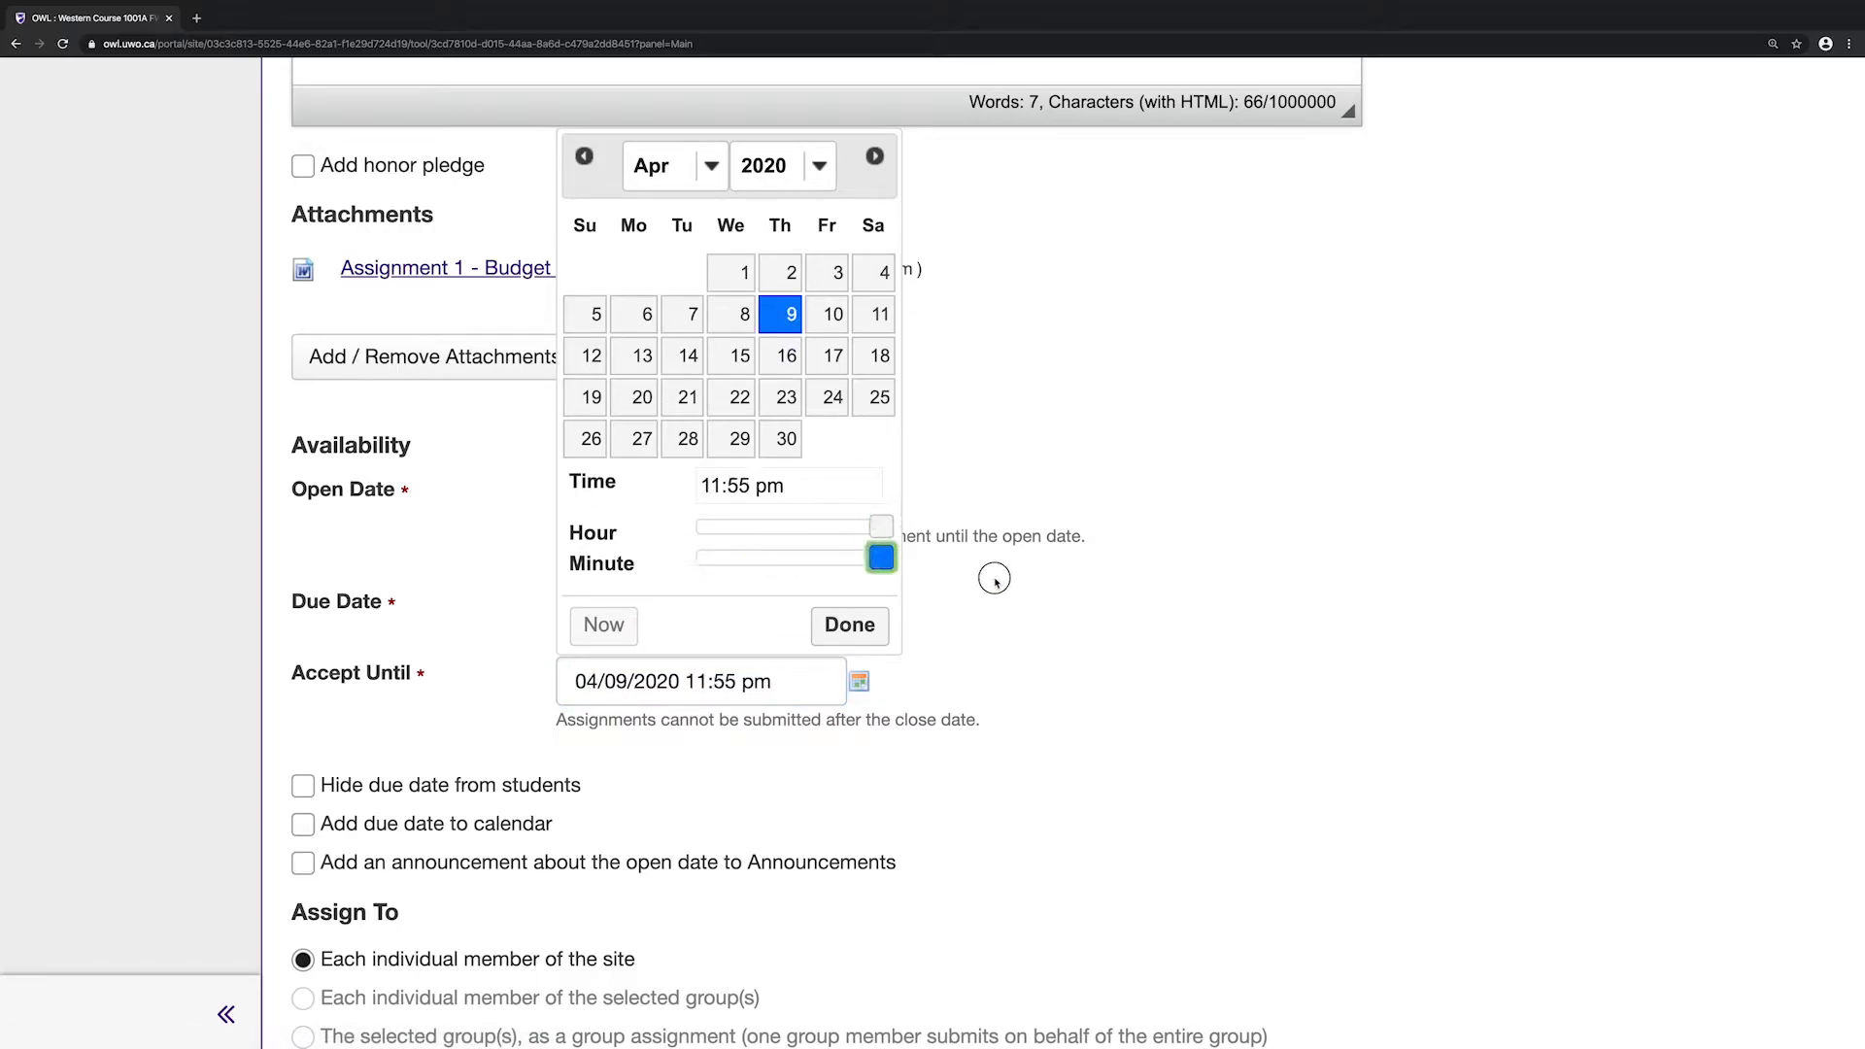
left_click(861, 636)
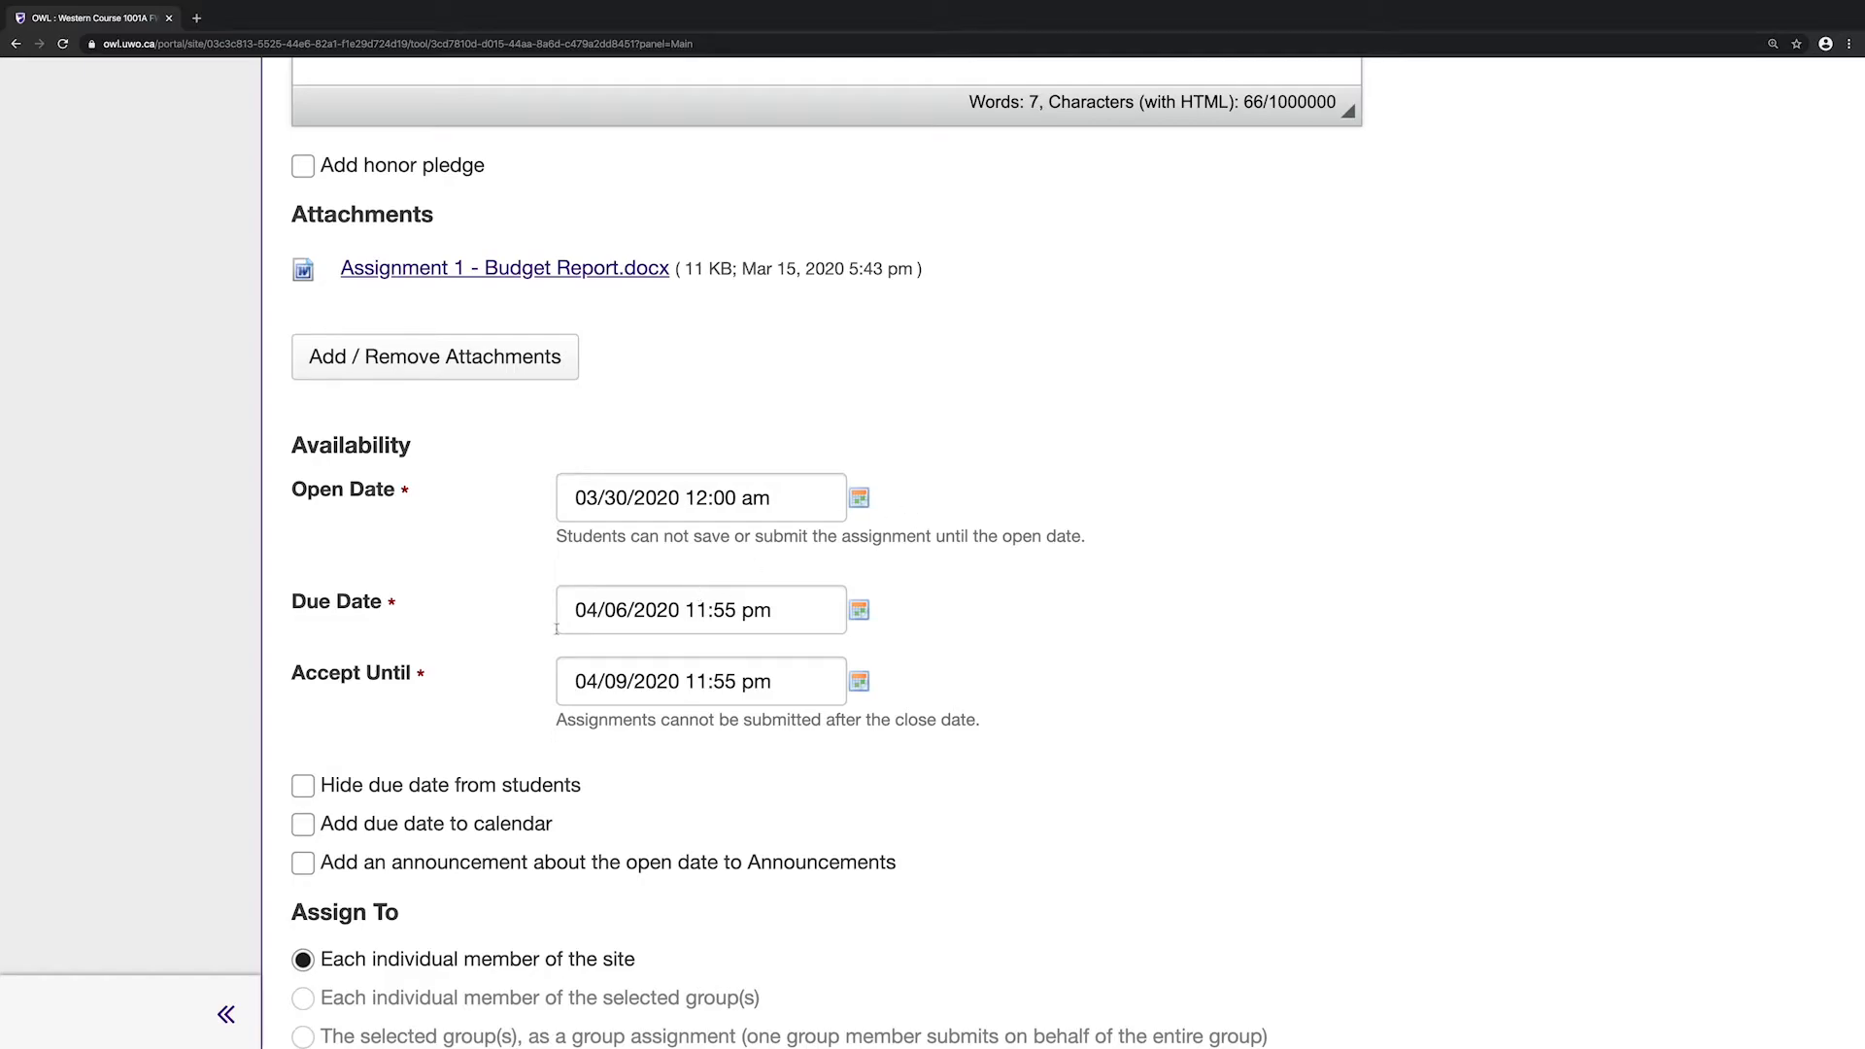
left_click_drag(293, 601, 370, 603)
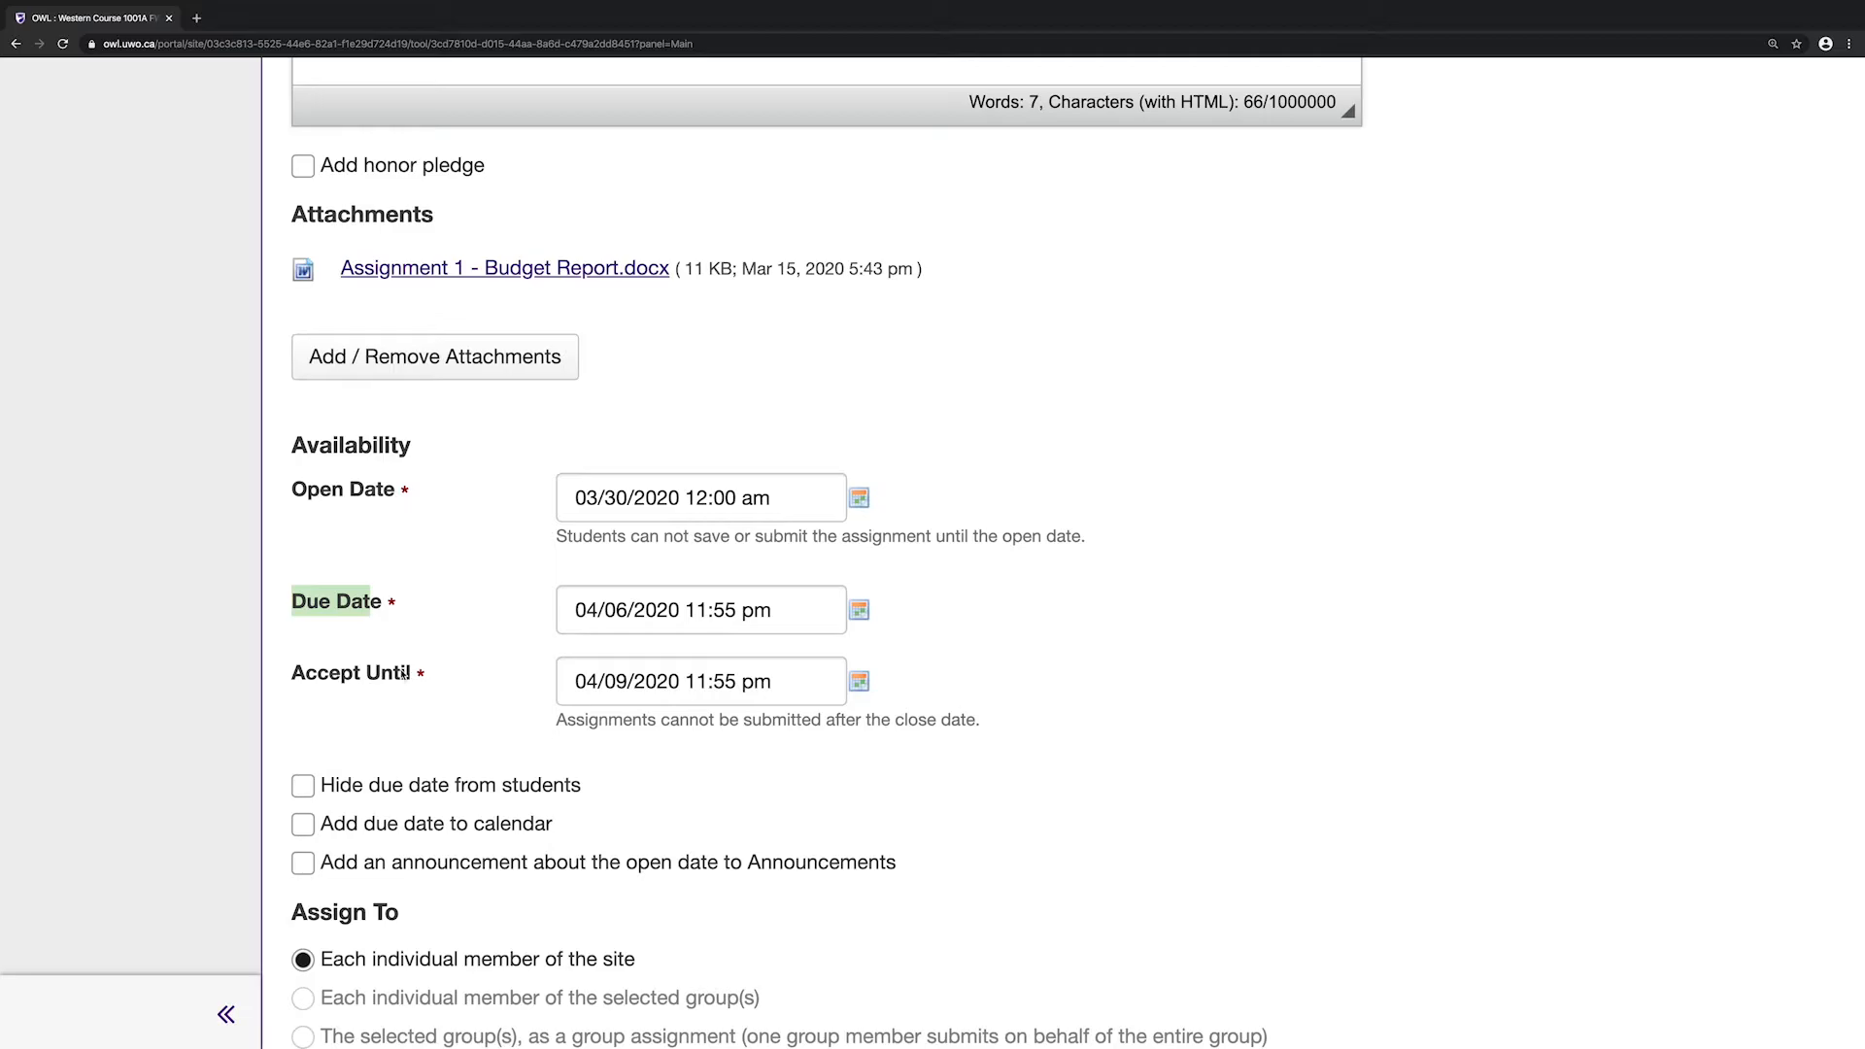
Step: Review the assignment's Accept Until date and the Assign To options for site members and groups
left_click(403, 674)
left_click(450, 653)
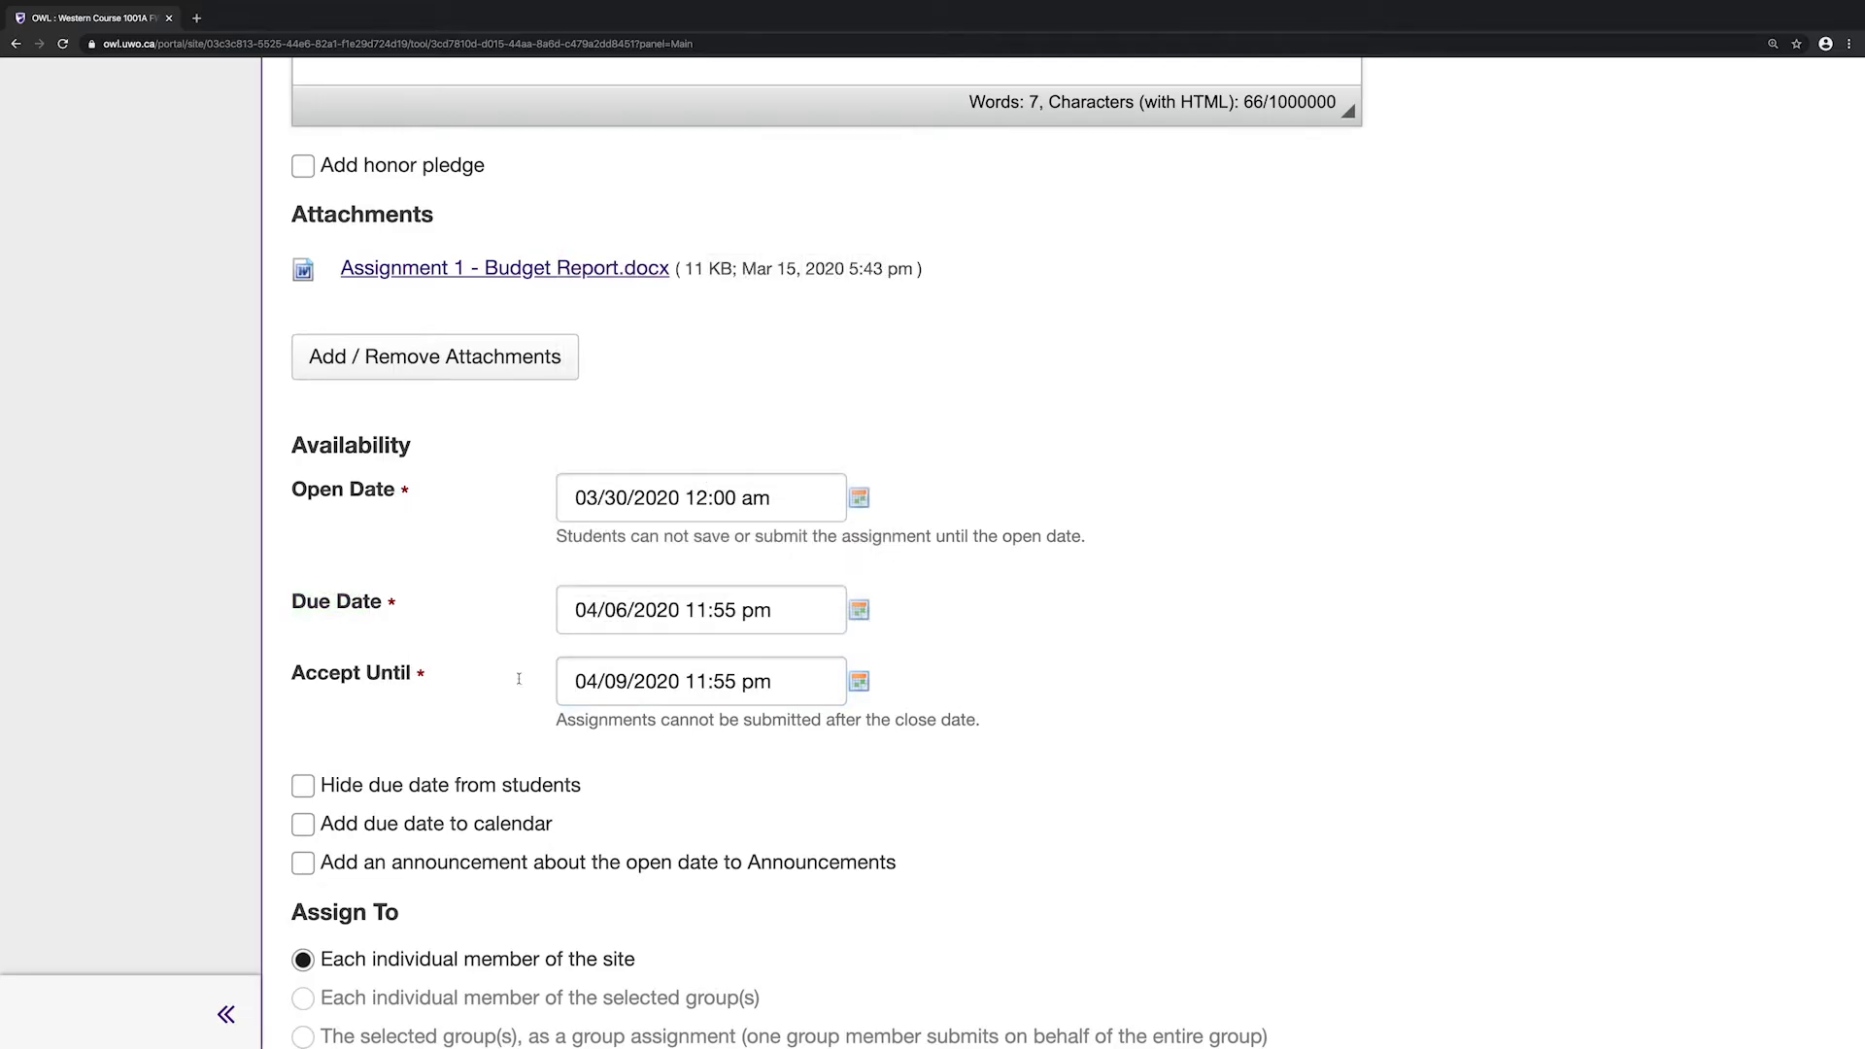
left_click_drag(291, 680, 416, 680)
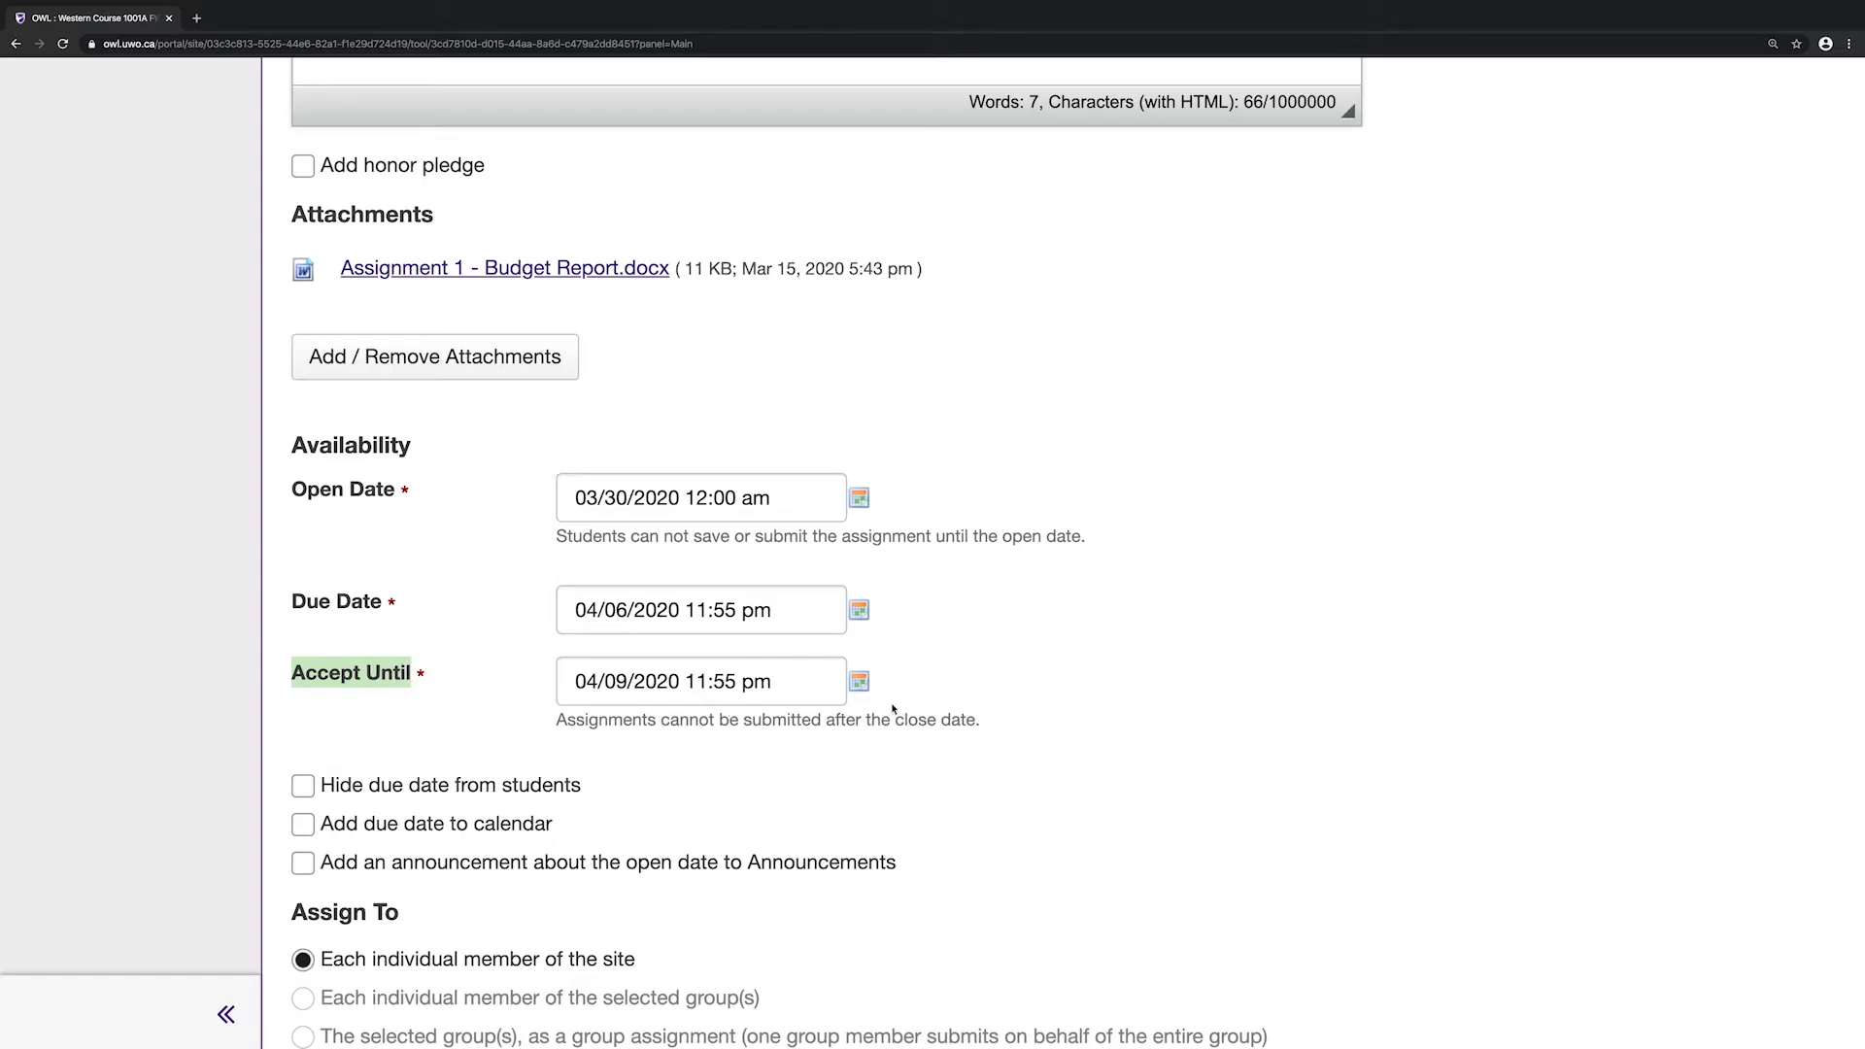
left_click(1046, 693)
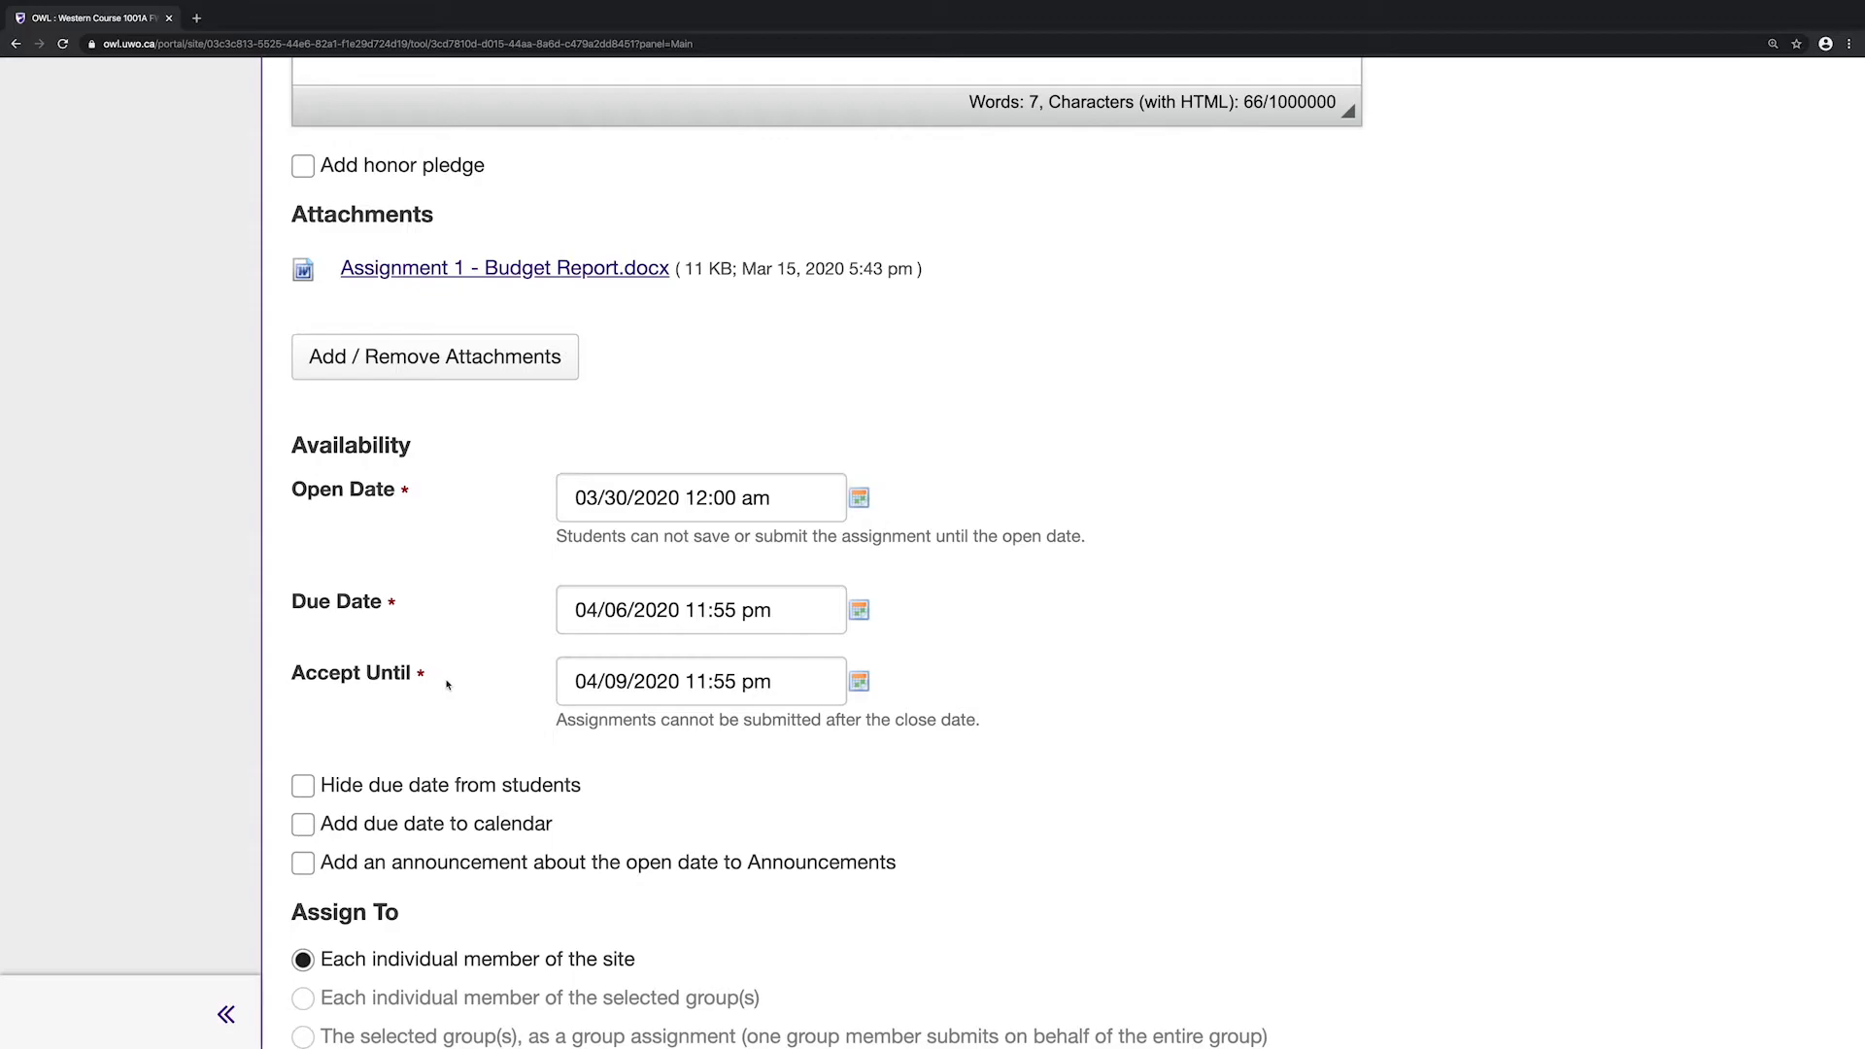
scroll(447, 685, "down", 2)
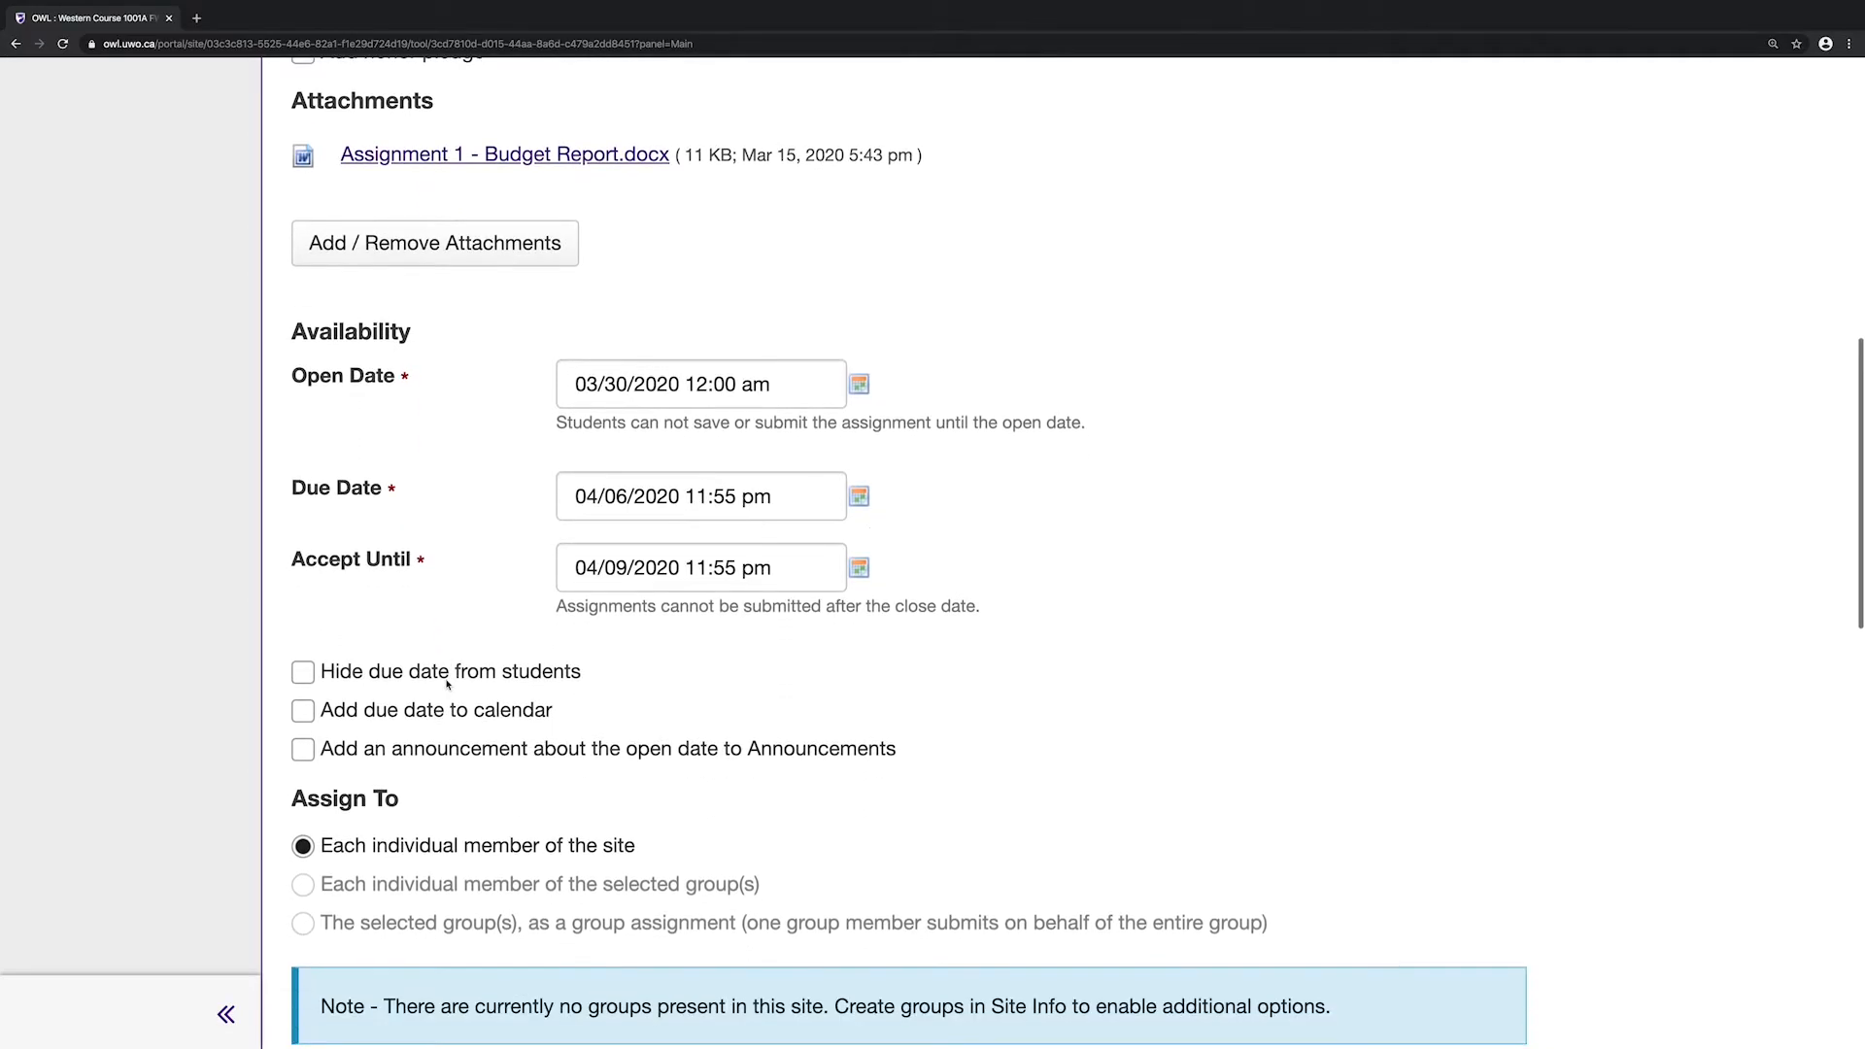
scroll(447, 685, "down", 3)
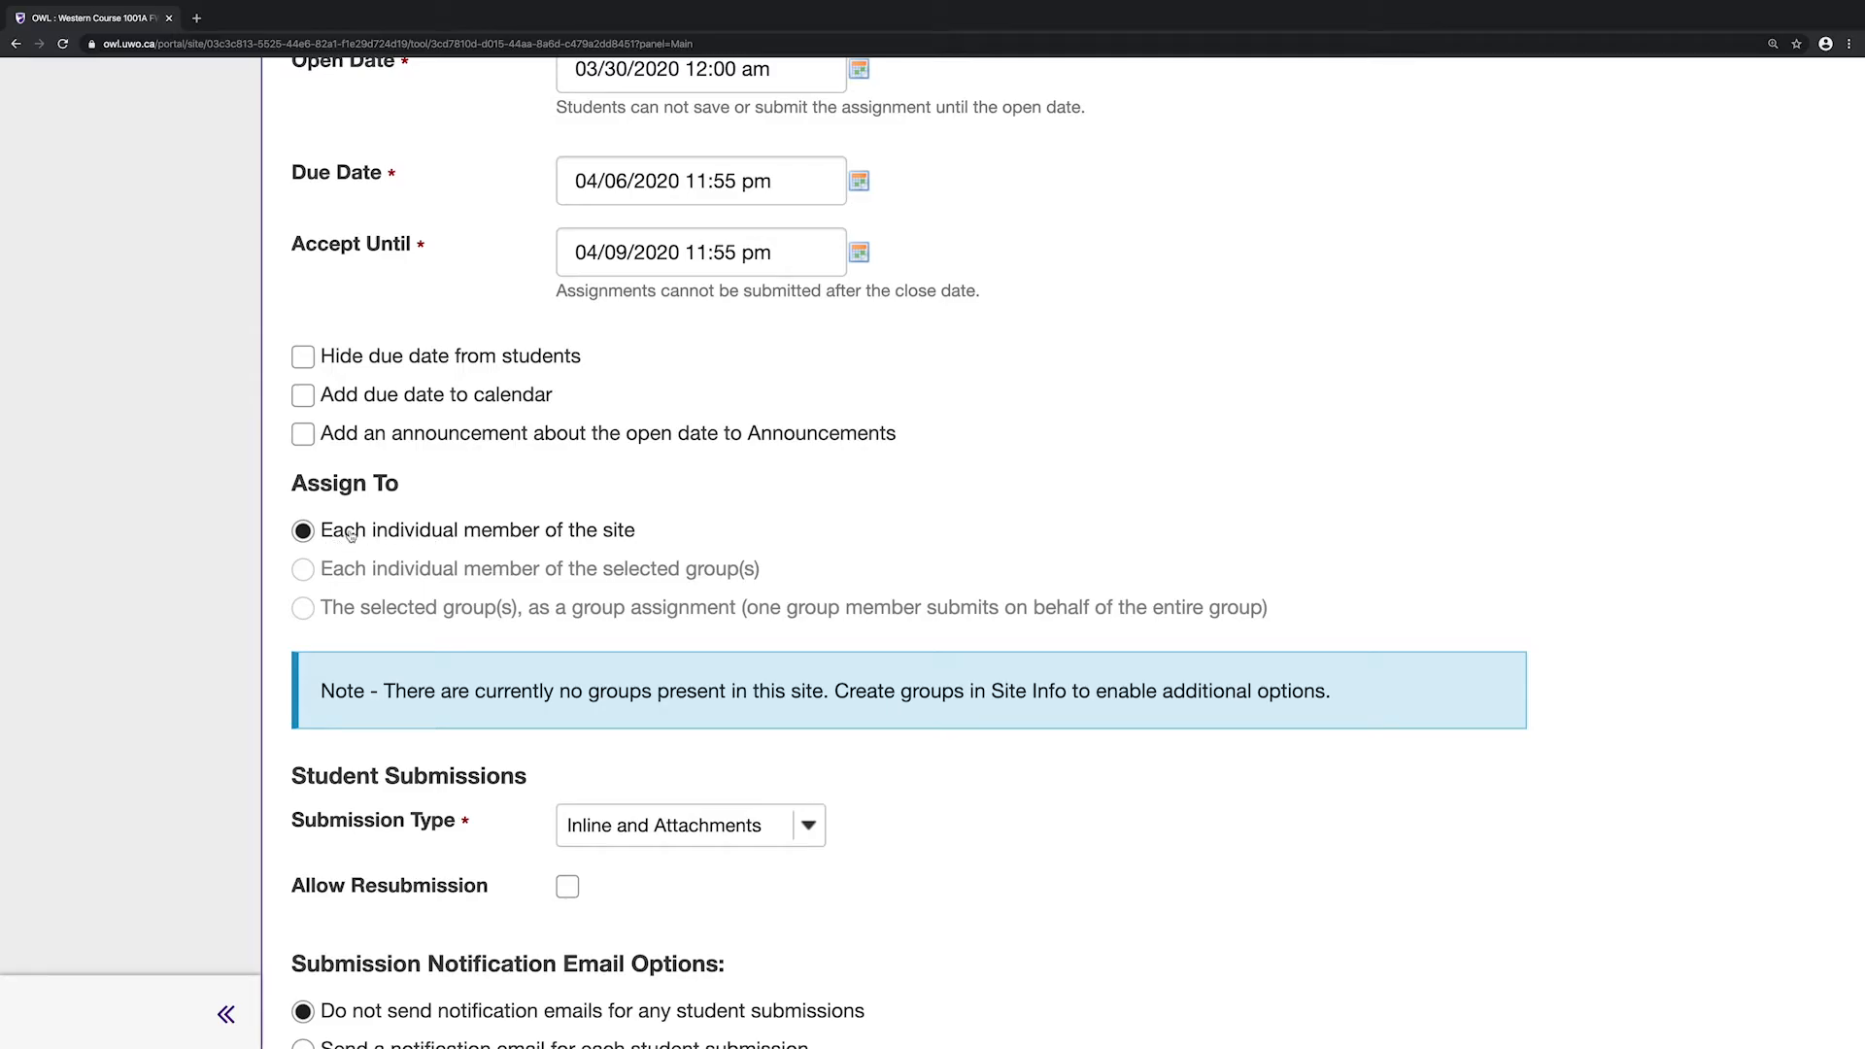
left_click_drag(346, 535, 641, 532)
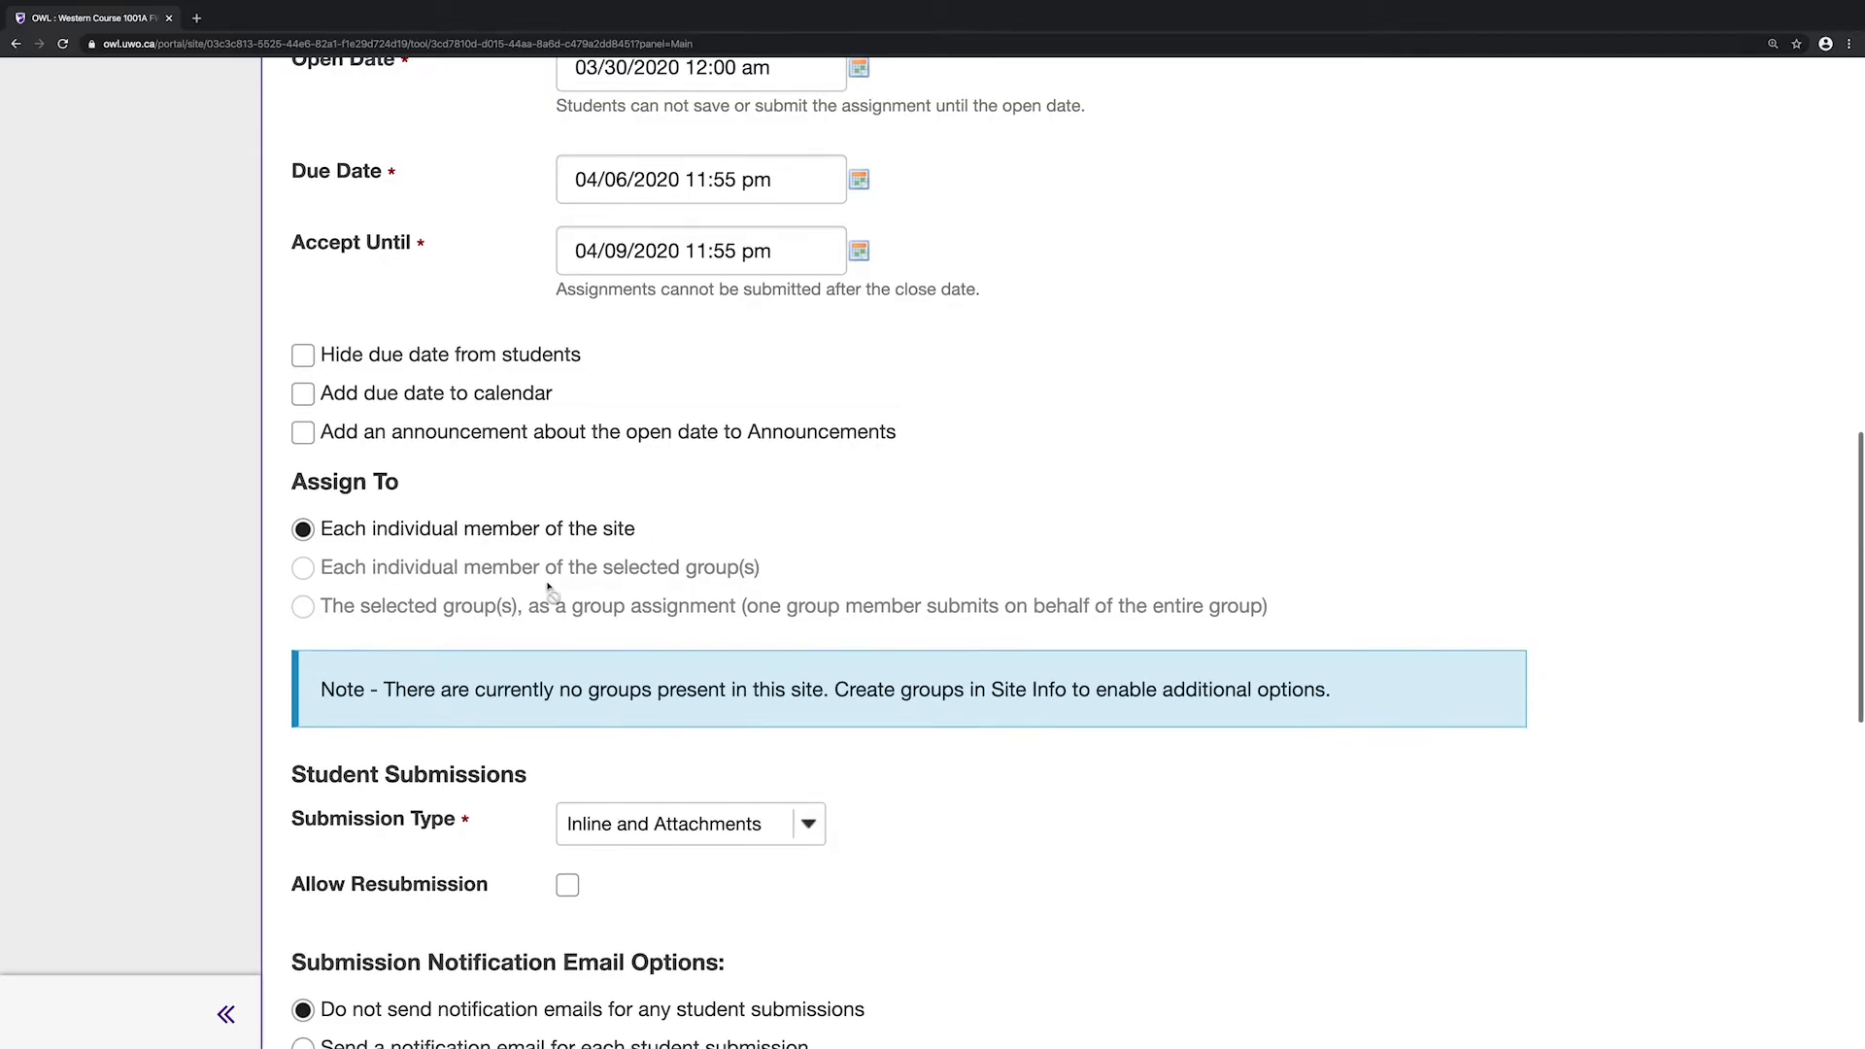
Step: Choose Inline and Attachments as the submission type for student submissions
scroll(549, 588, "down", 4)
scroll(549, 588, "down", 1)
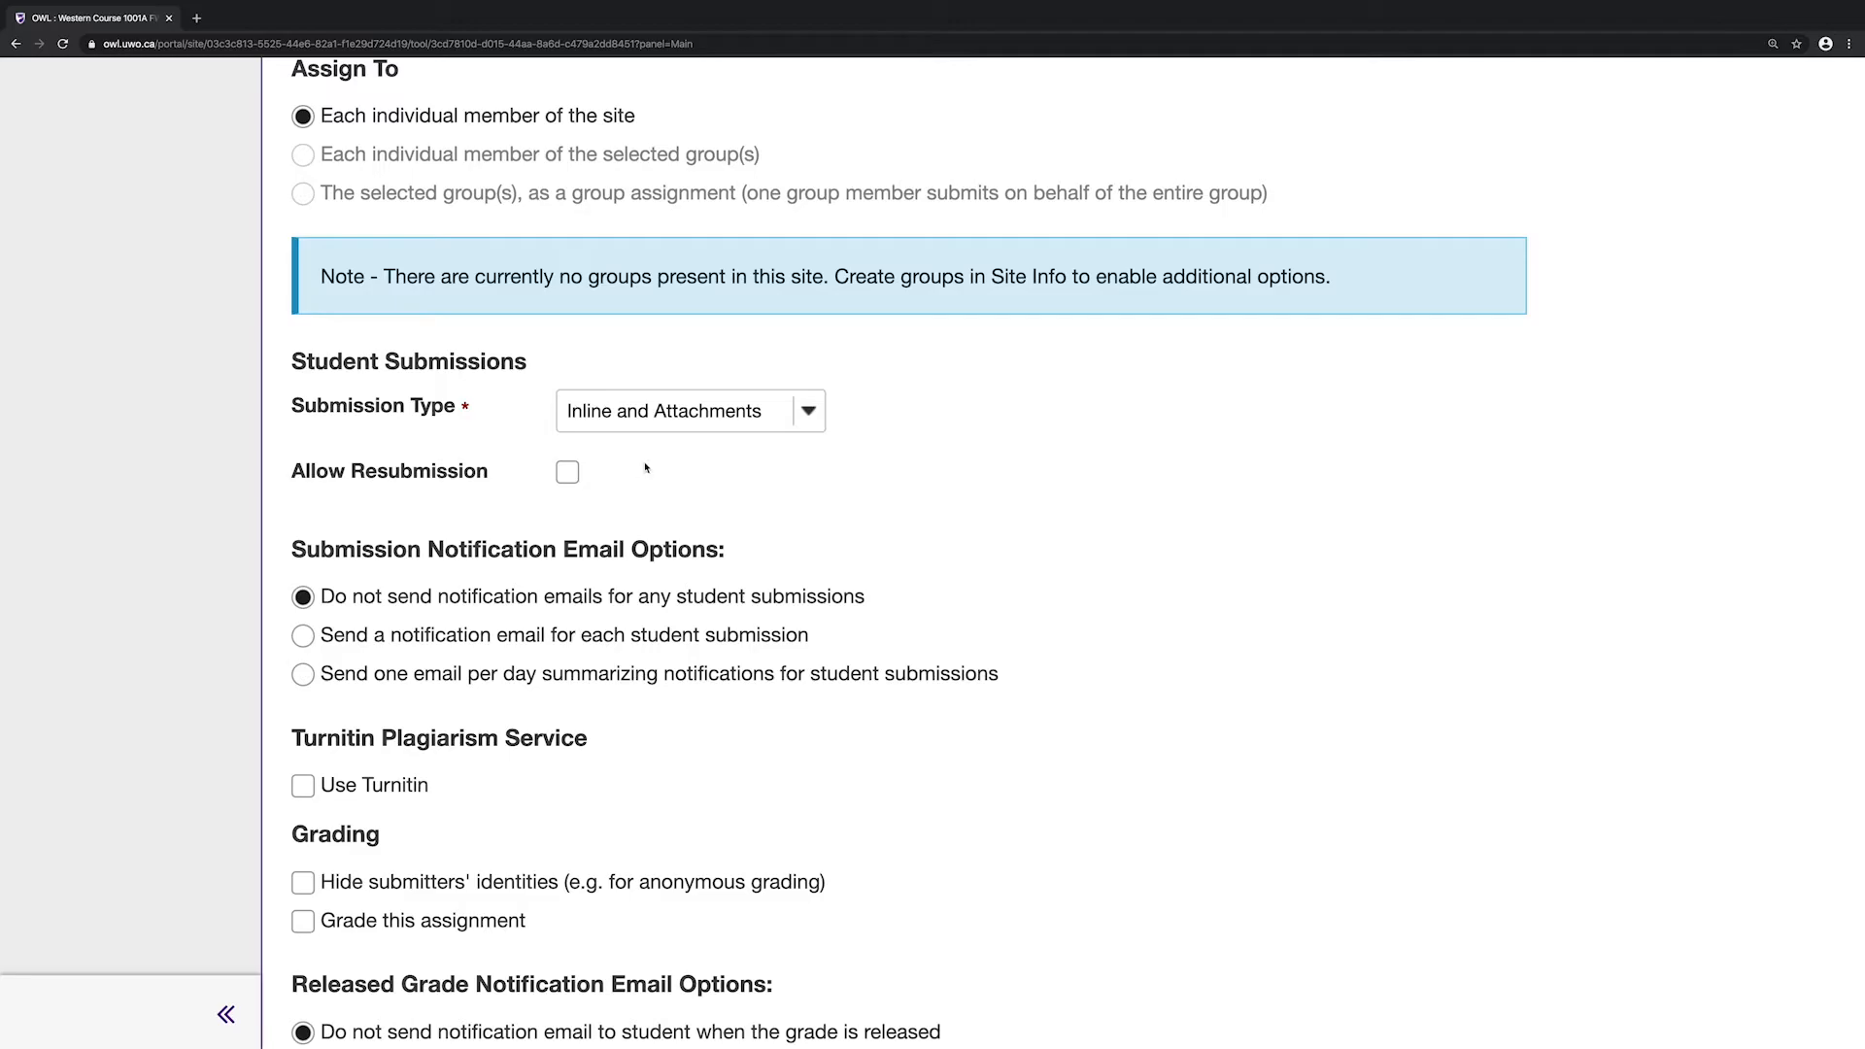
left_click(801, 418)
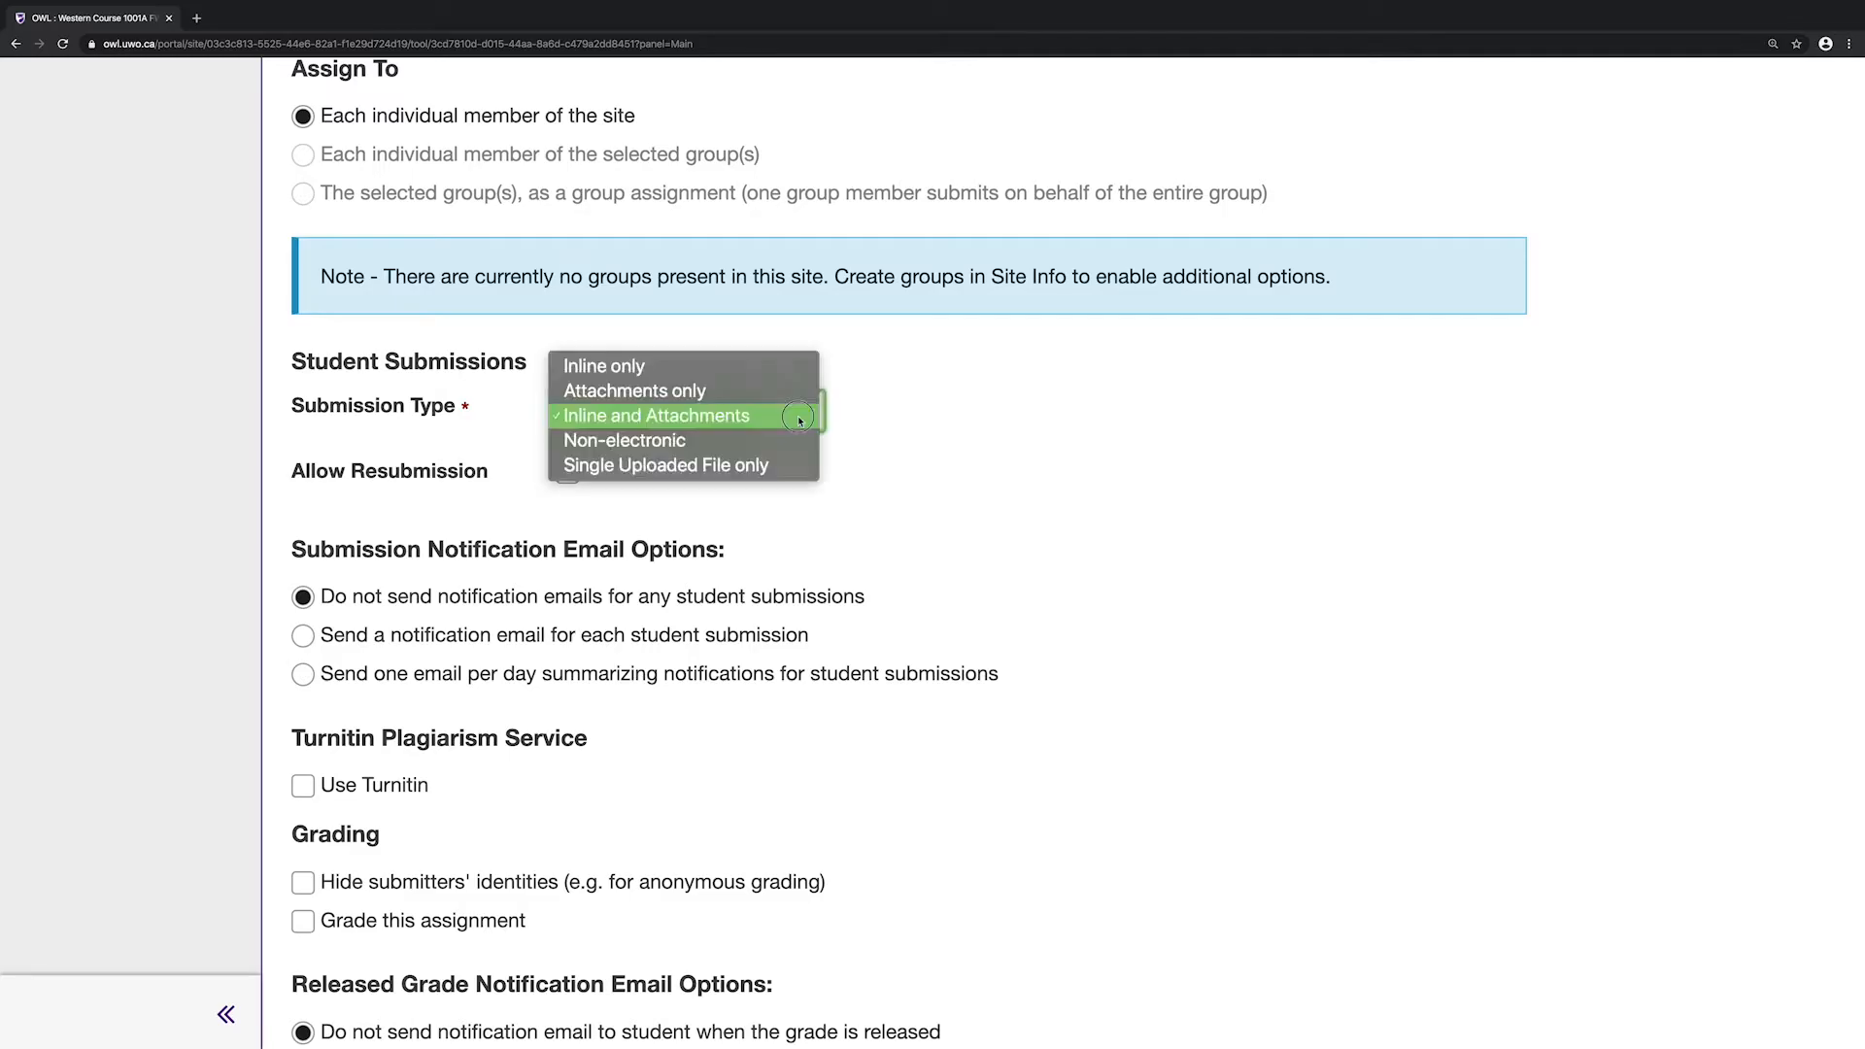
left_click(701, 424)
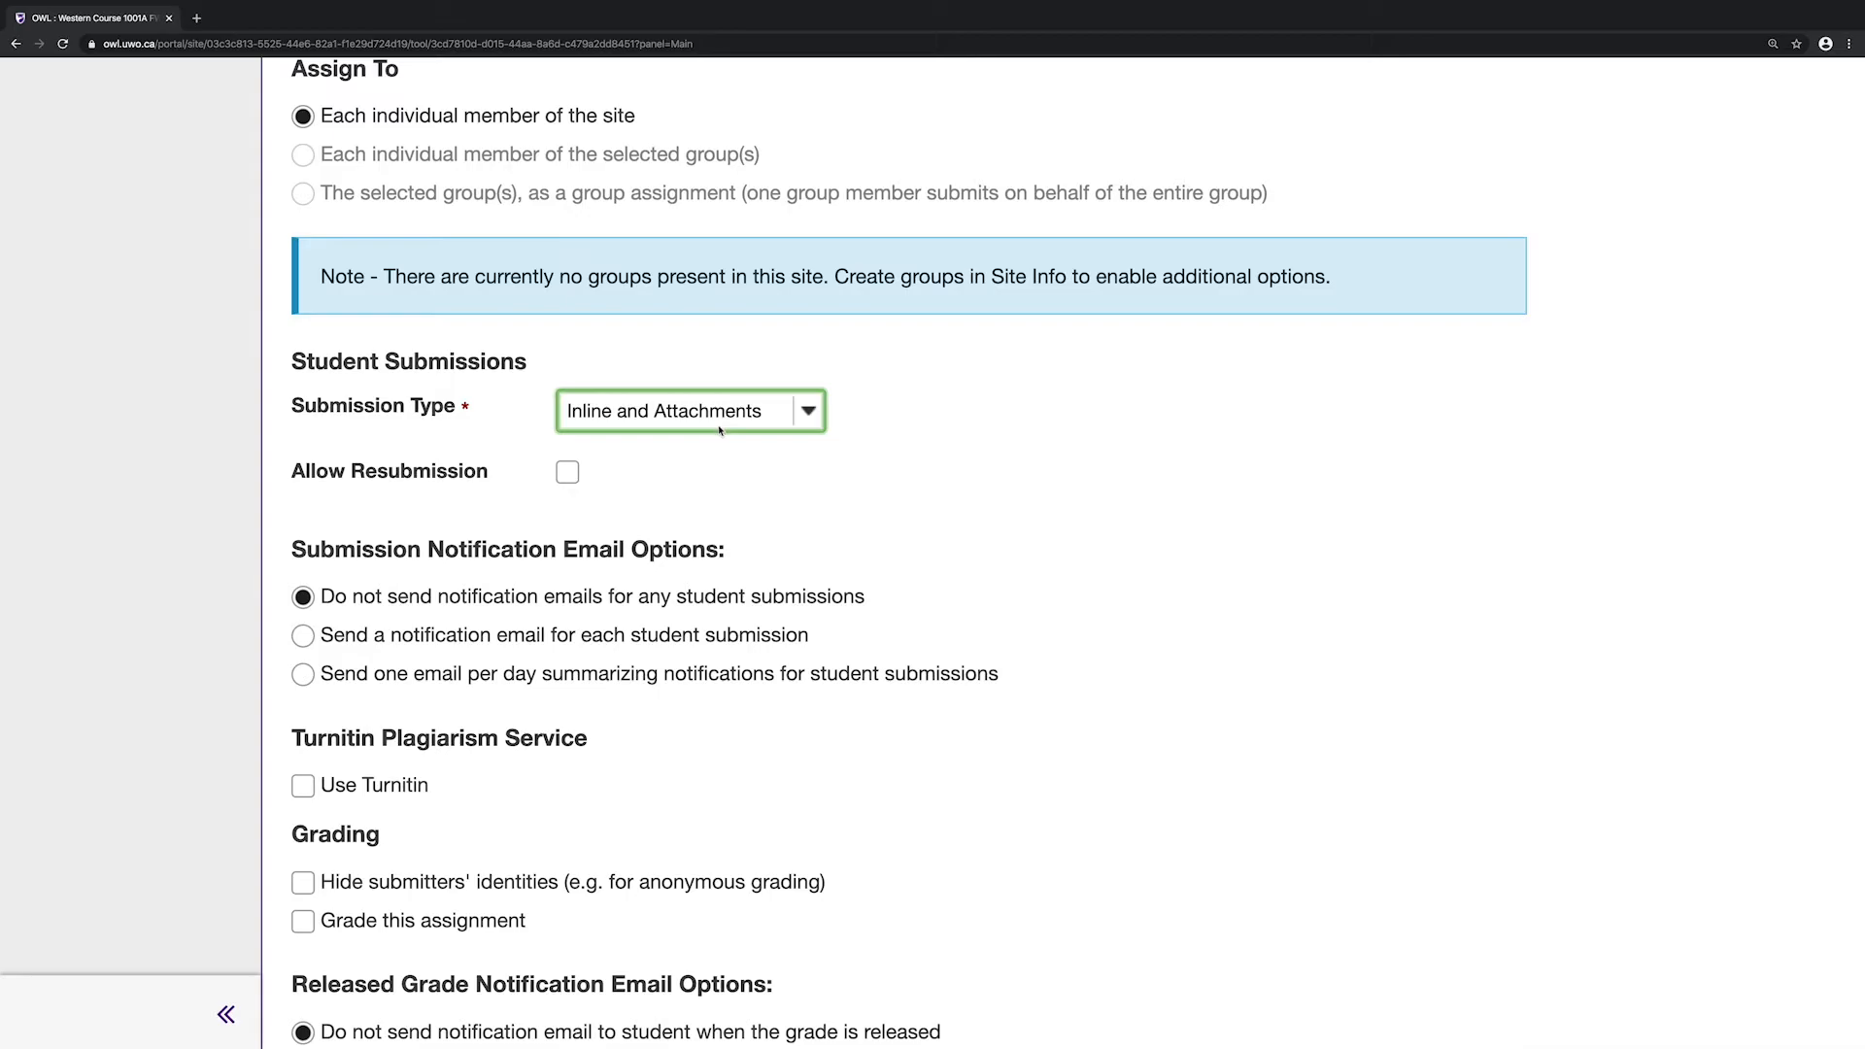
Step: Allow resubmission of the assignment and set the number of resubmissions allowed to Unlimited
left_click(569, 473)
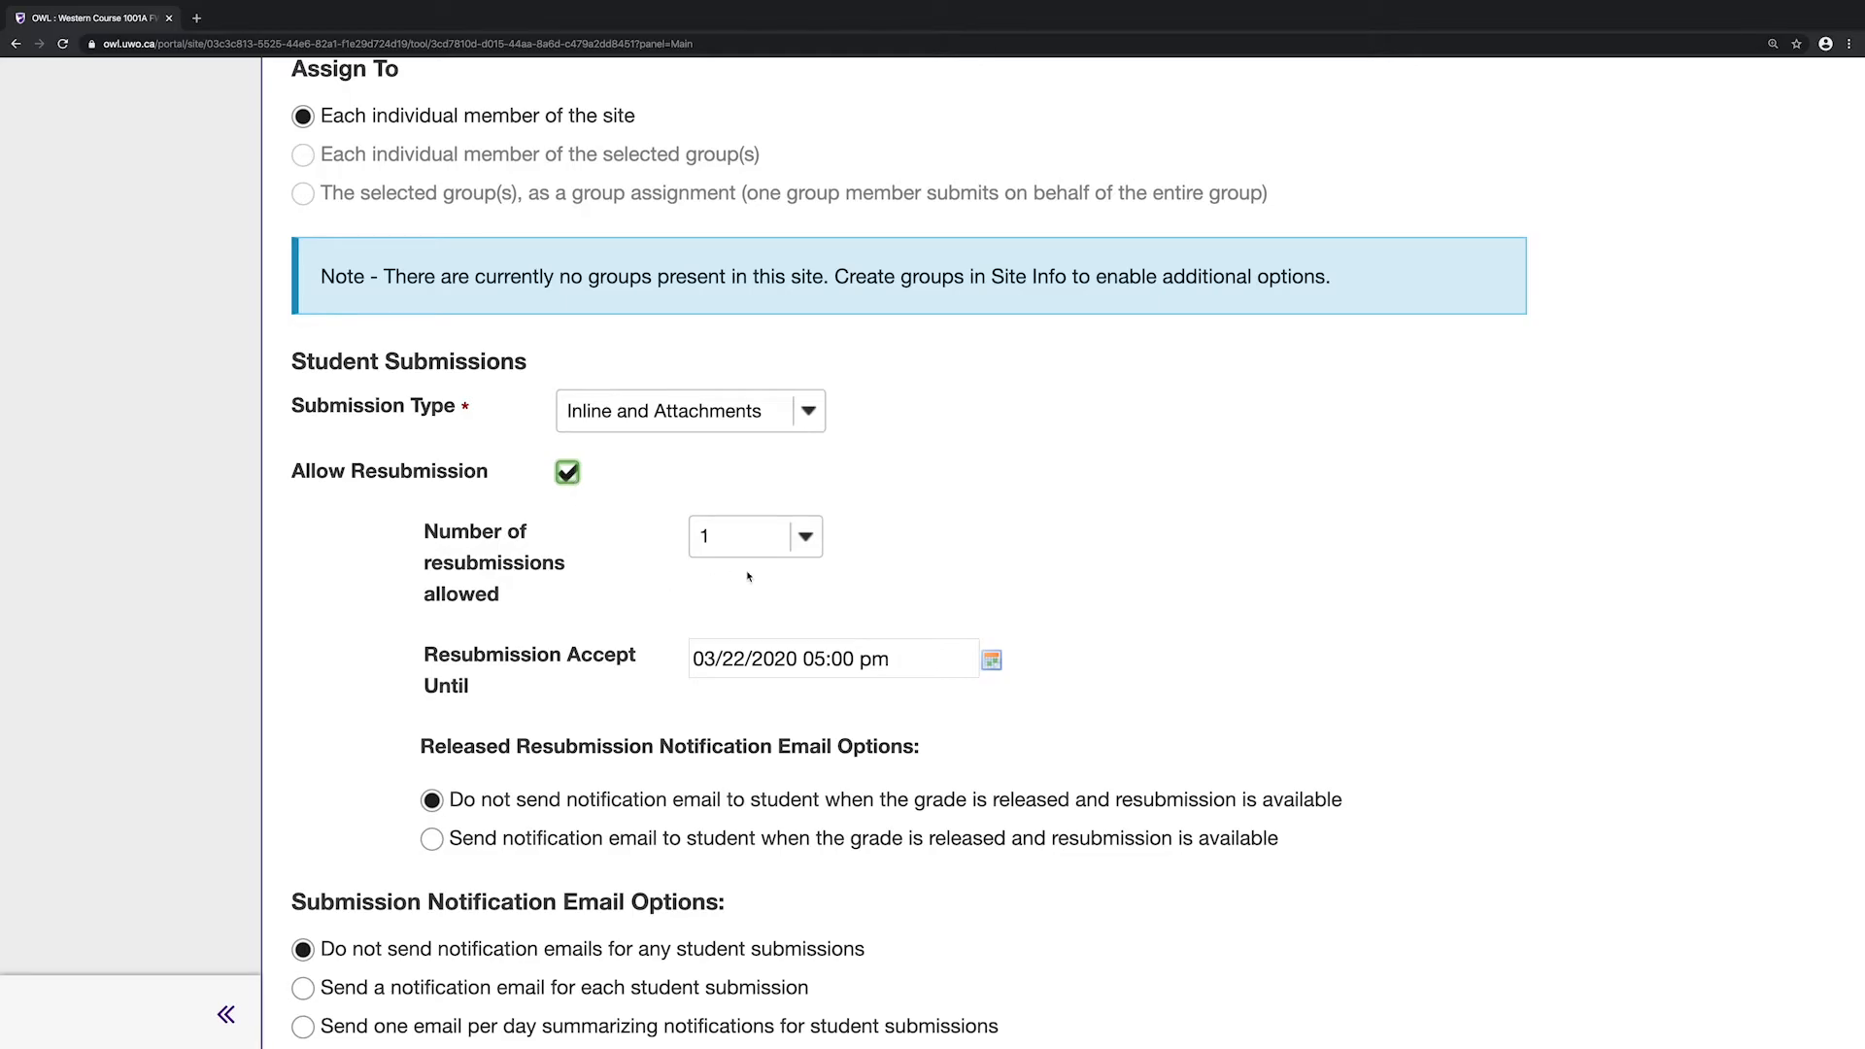
left_click(777, 537)
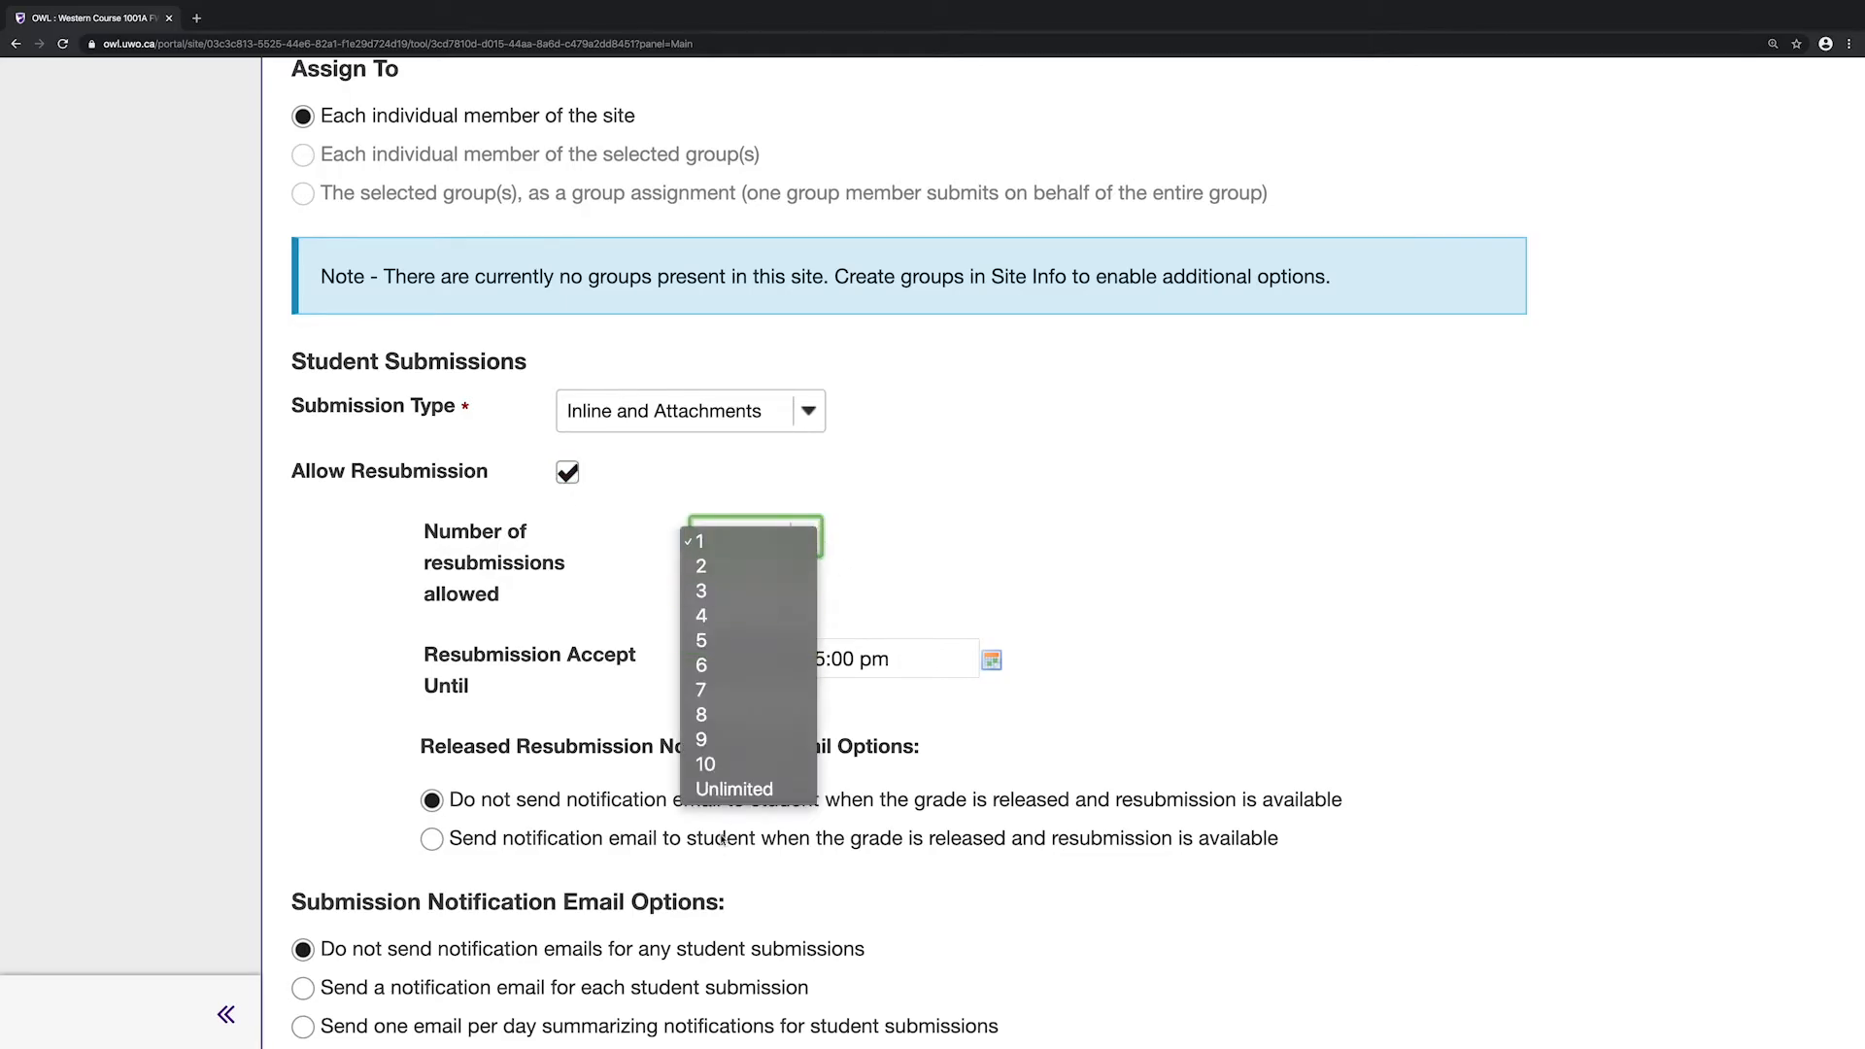
left_click(751, 795)
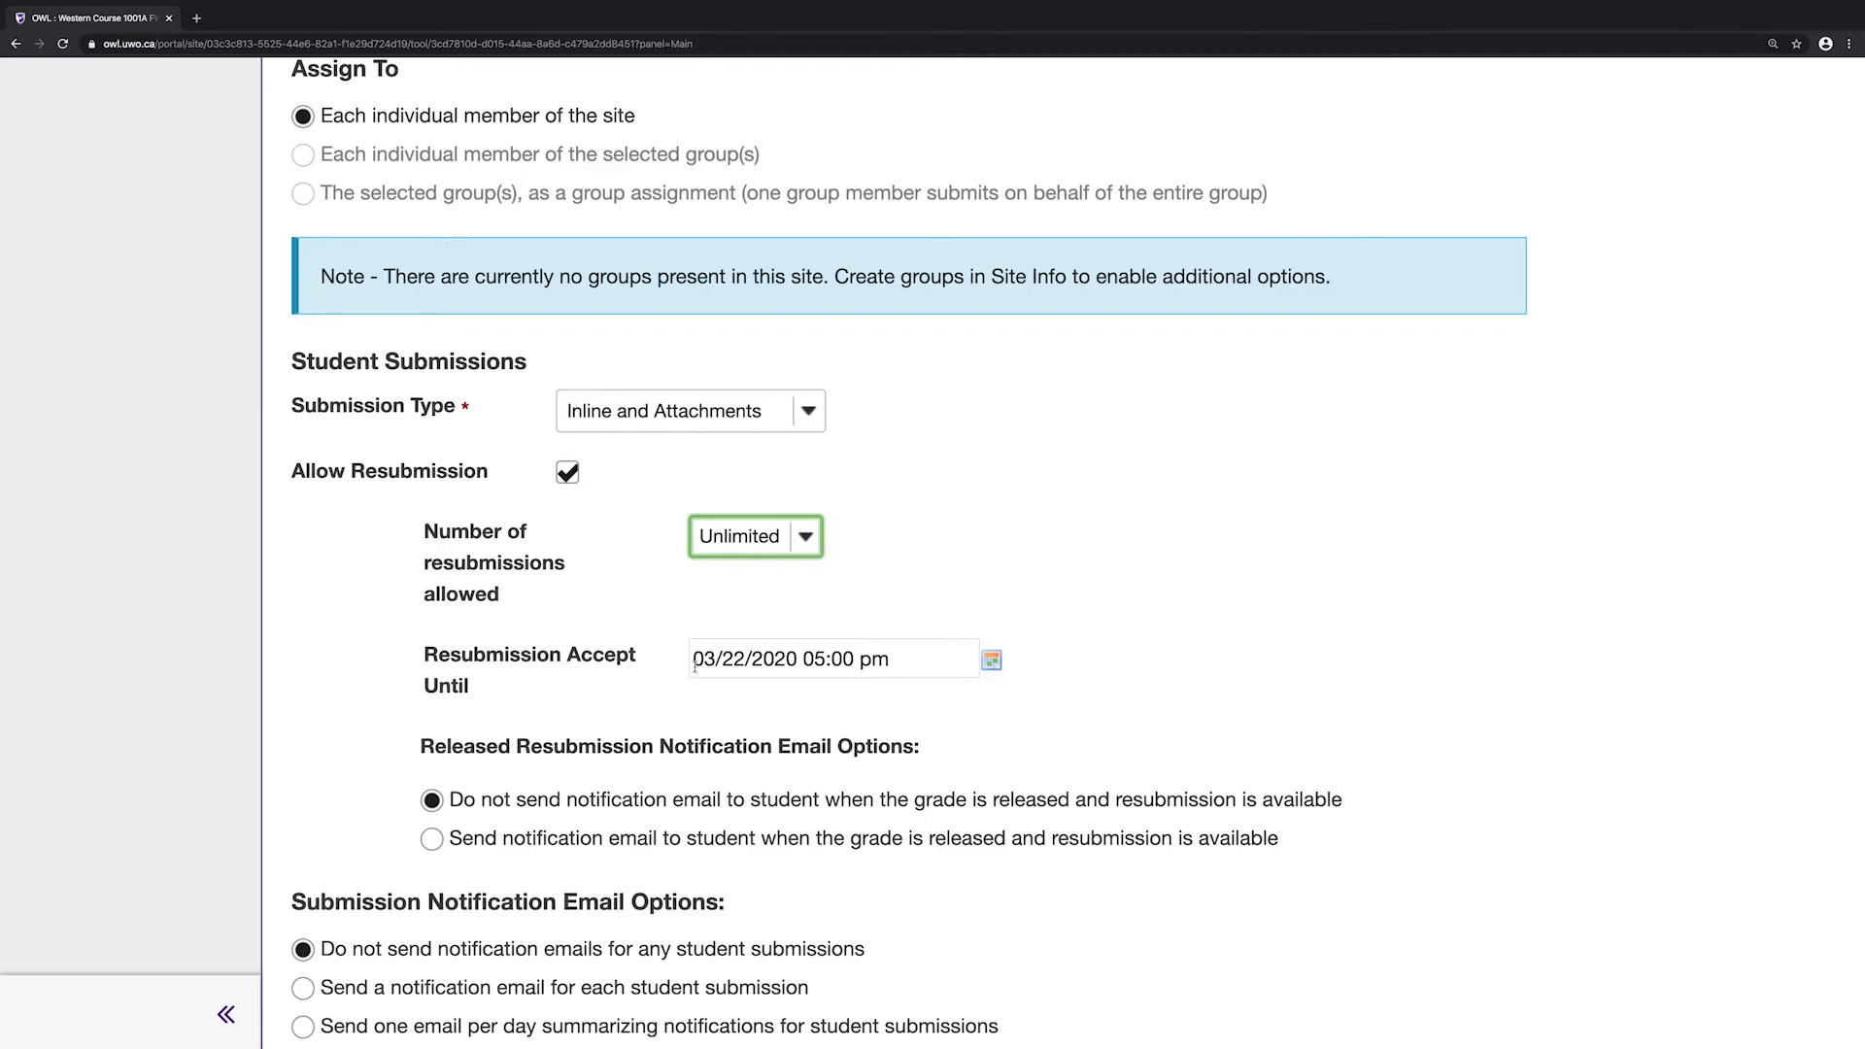
Step: Set the Resubmission Accept Until date to 04/09/2020 11:55 pm, matching the assignment's Accept Until date
scroll(817, 670, "up", 5)
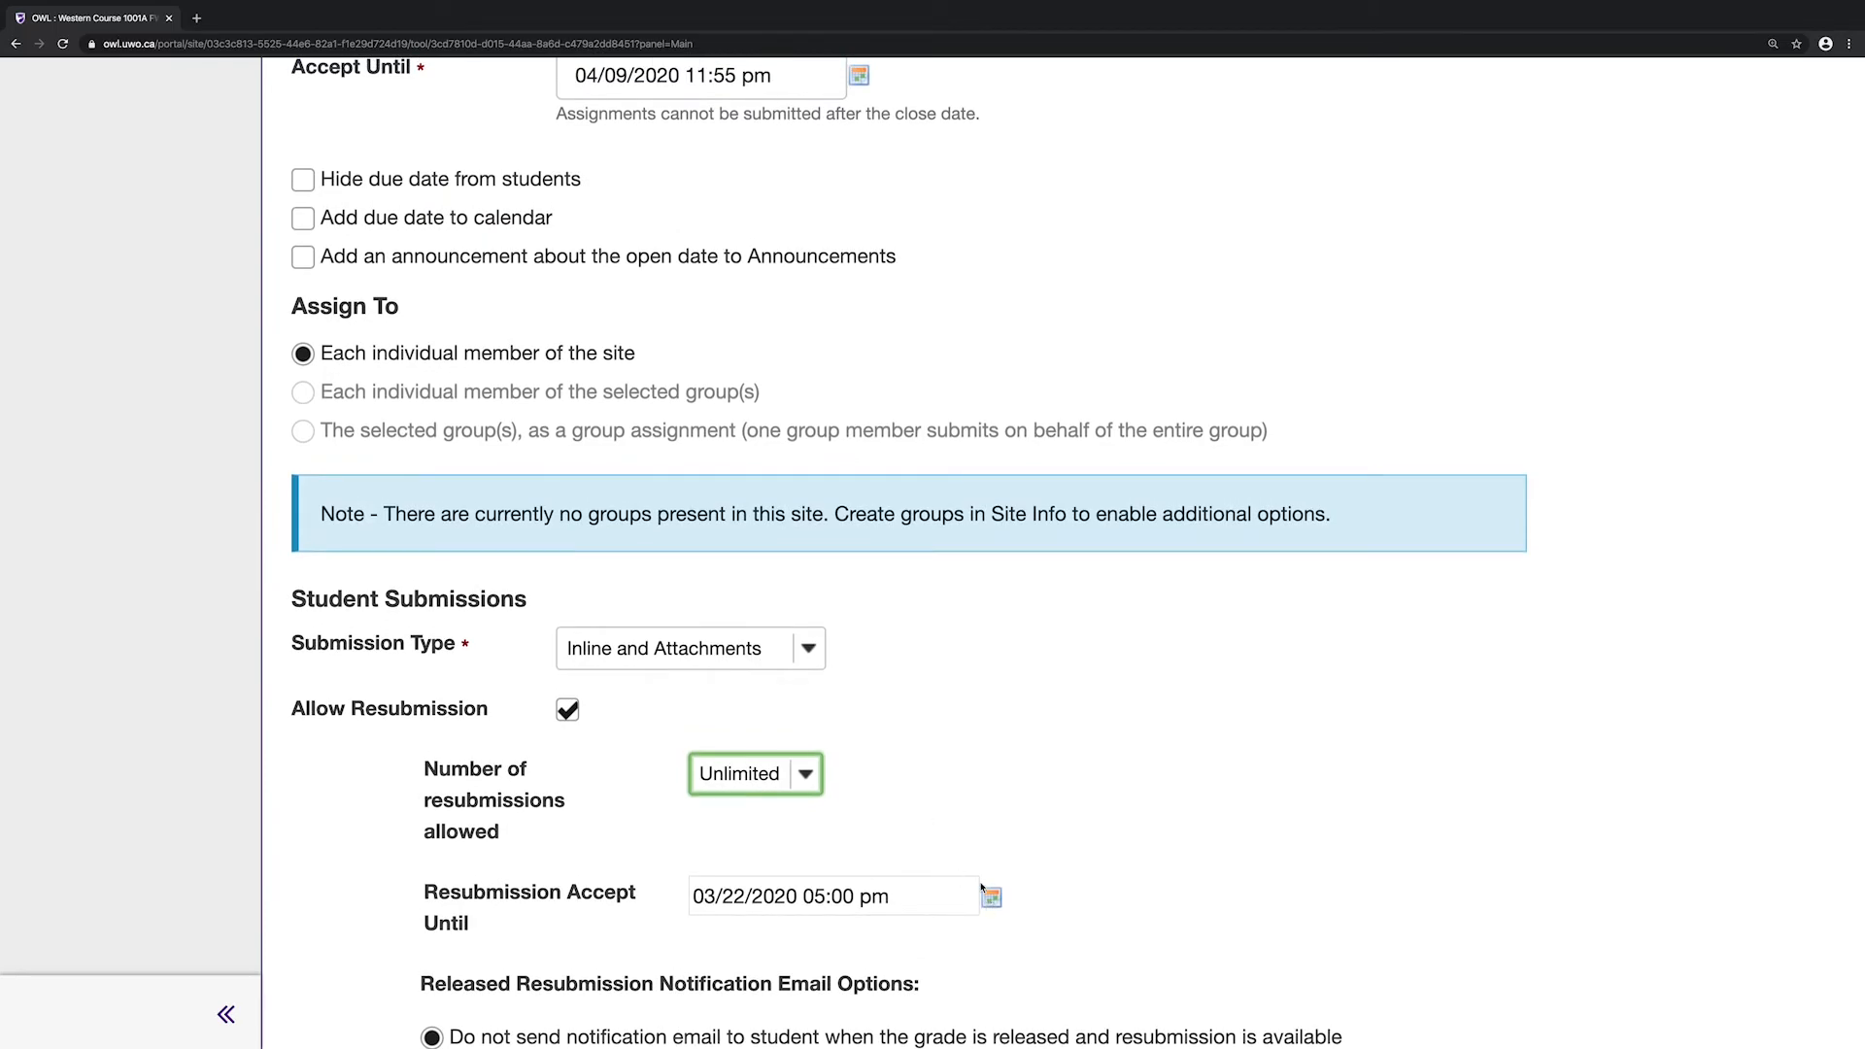
scroll(983, 879, "up", 1)
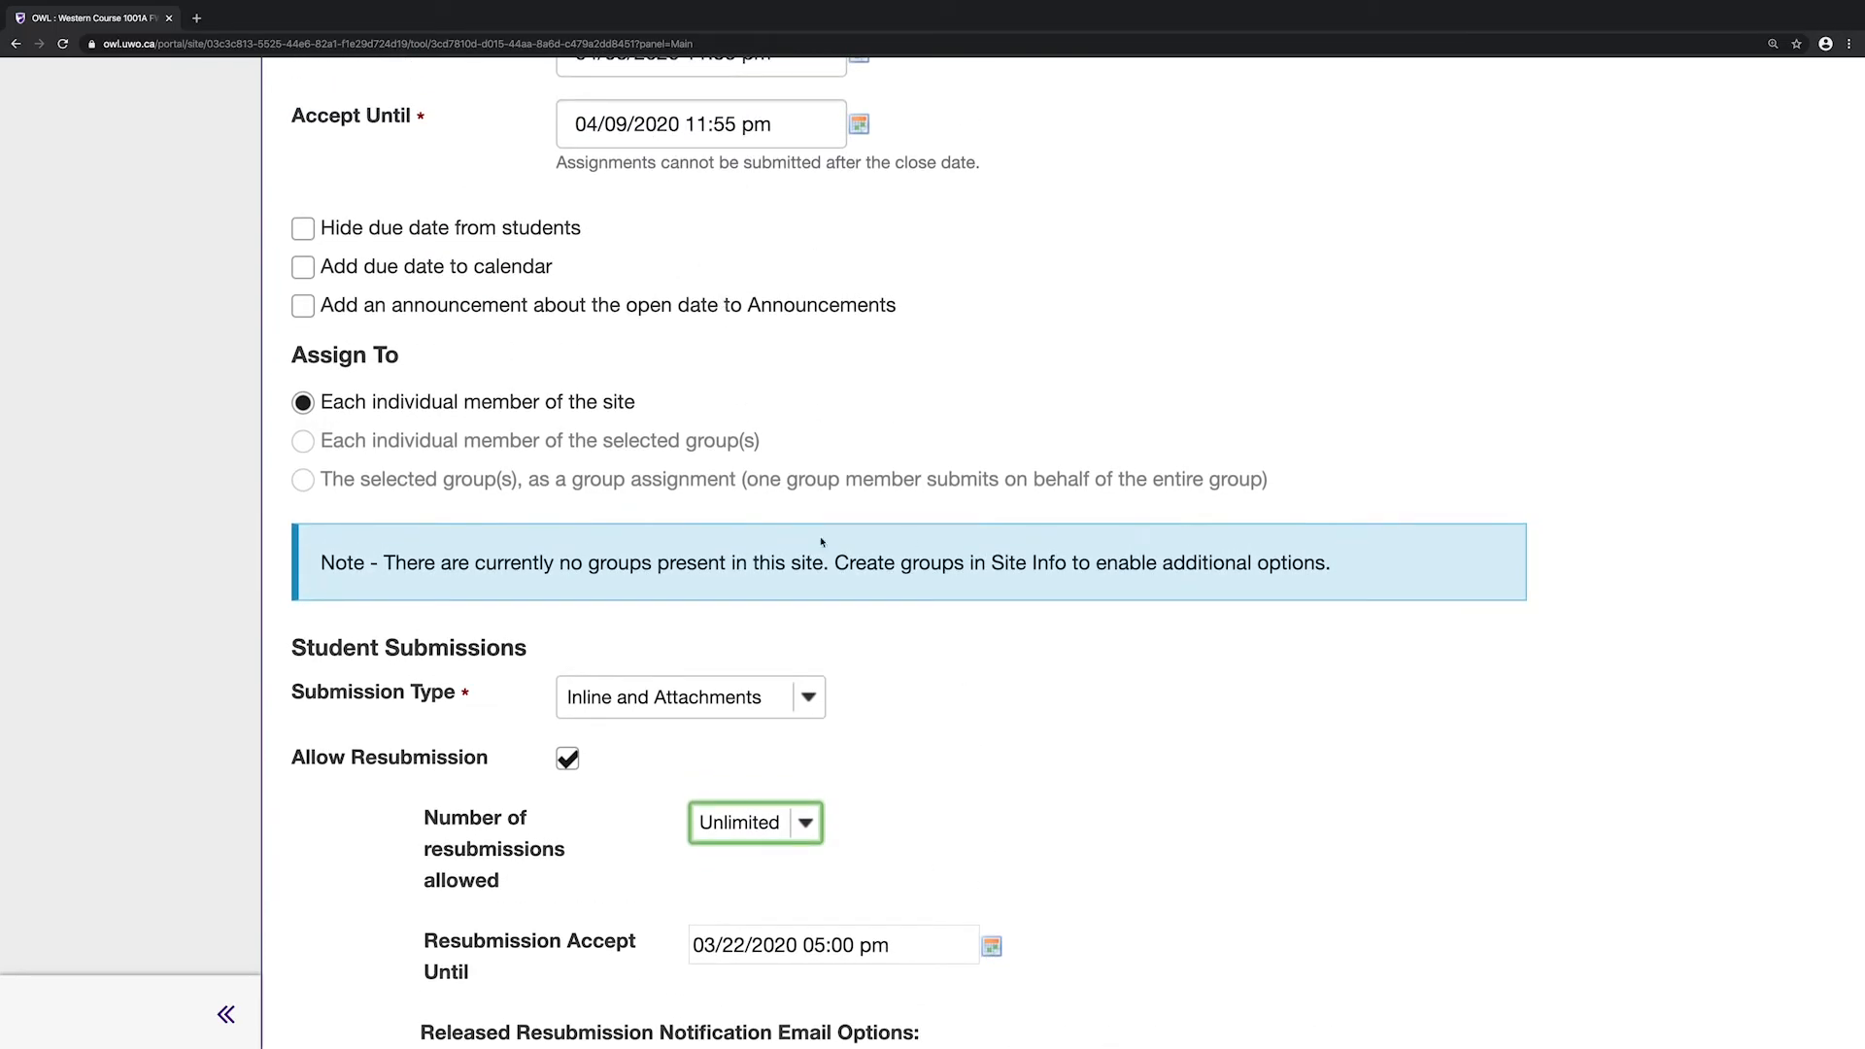
scroll(987, 855, "down", 3)
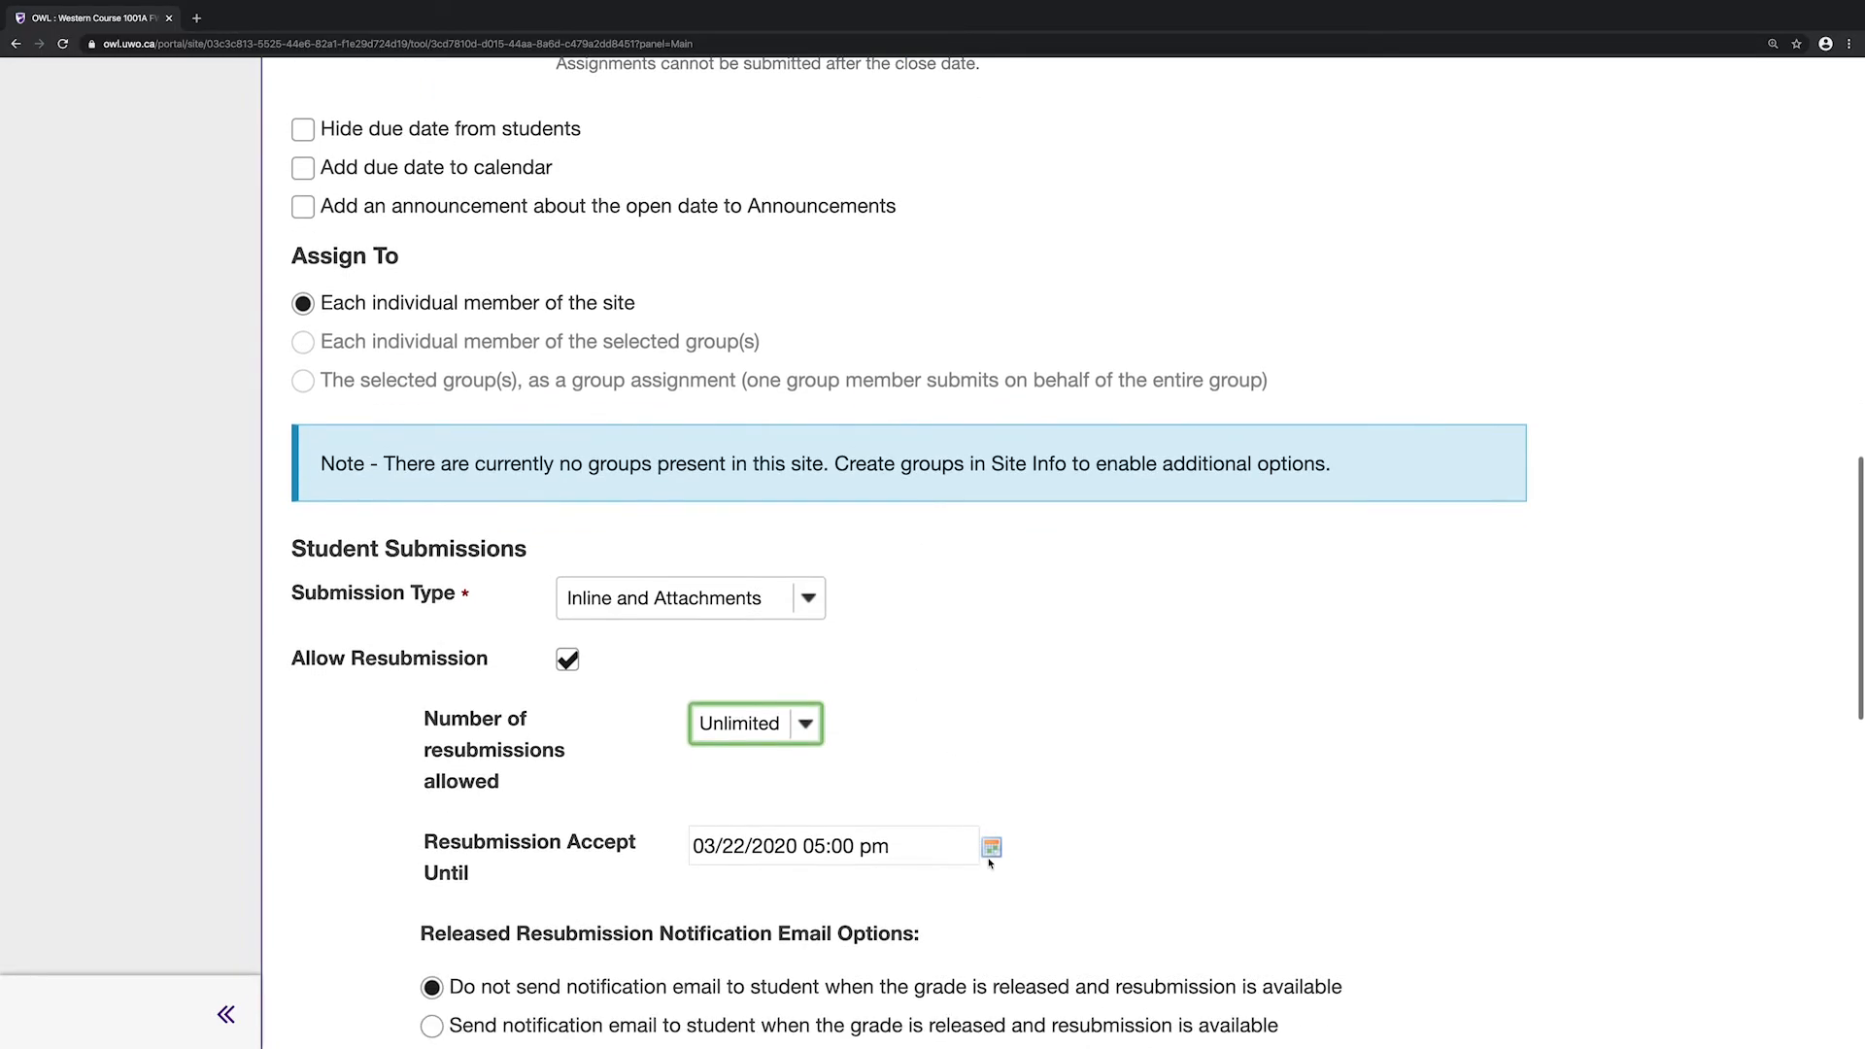
scroll(1023, 753, "down", 1)
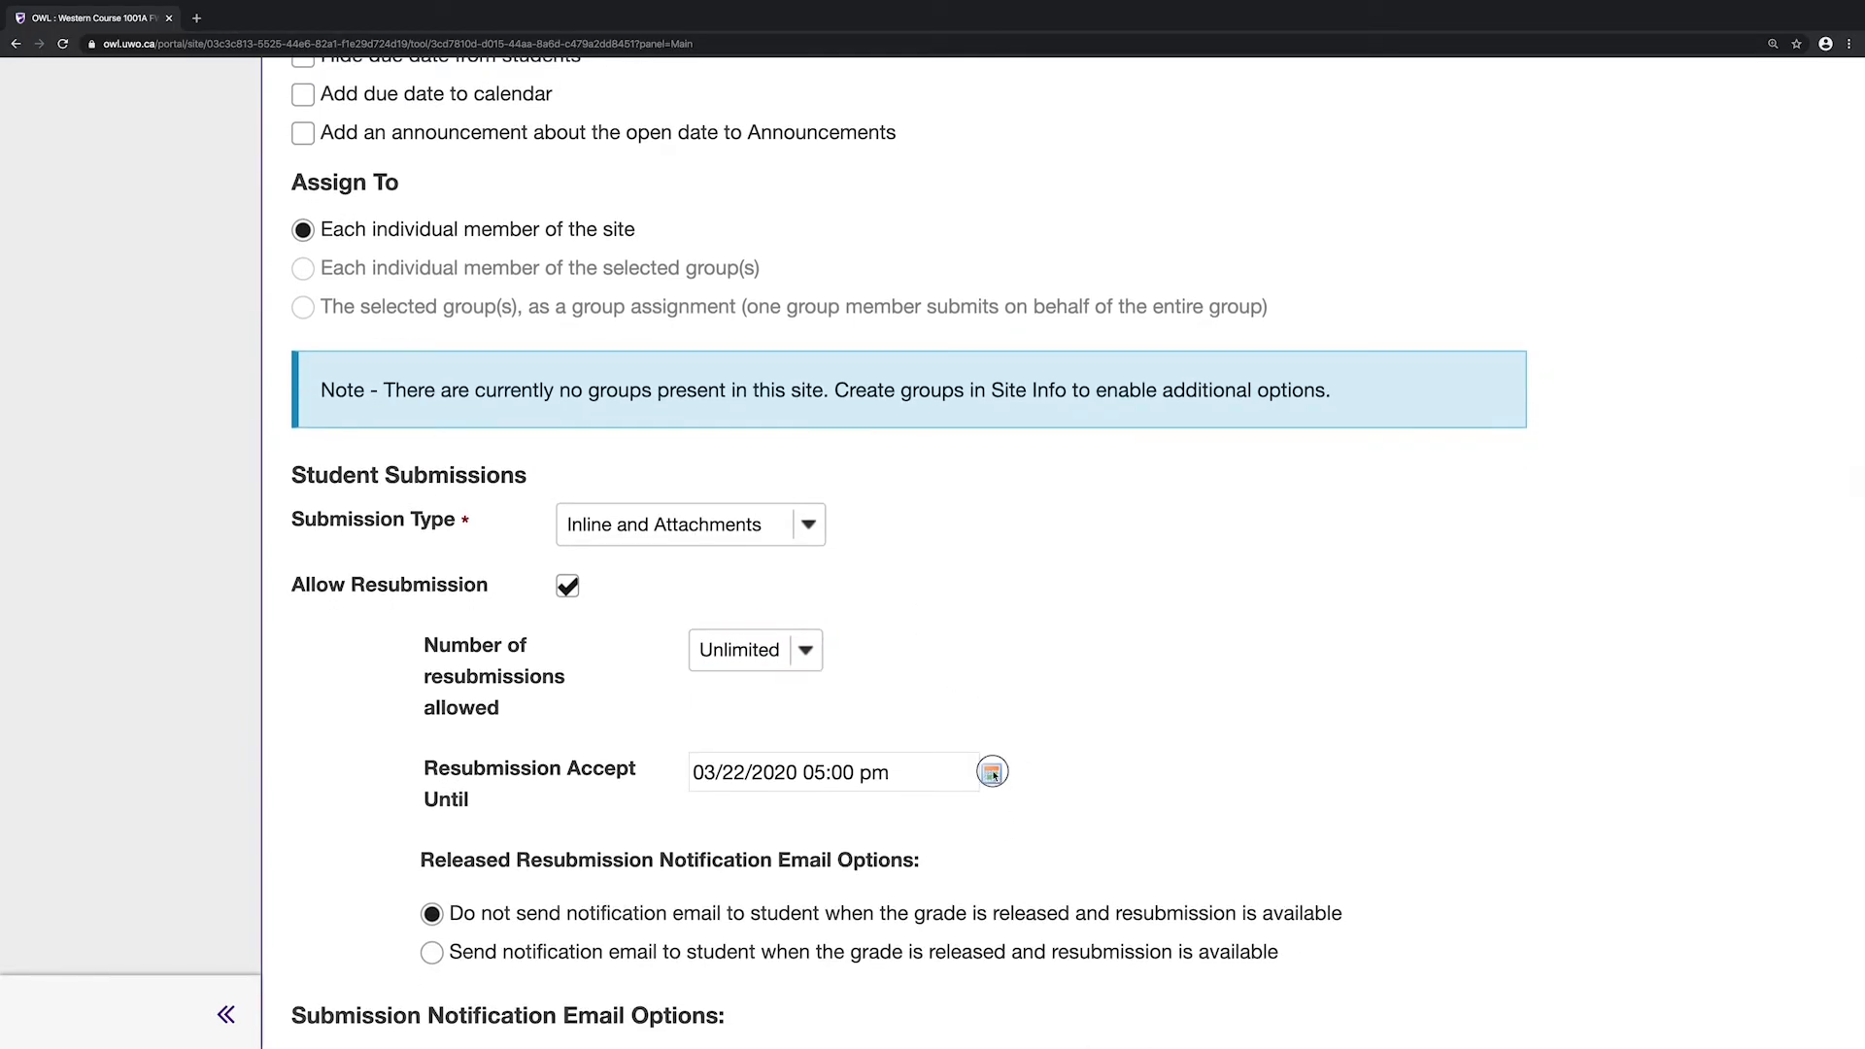
left_click(991, 775)
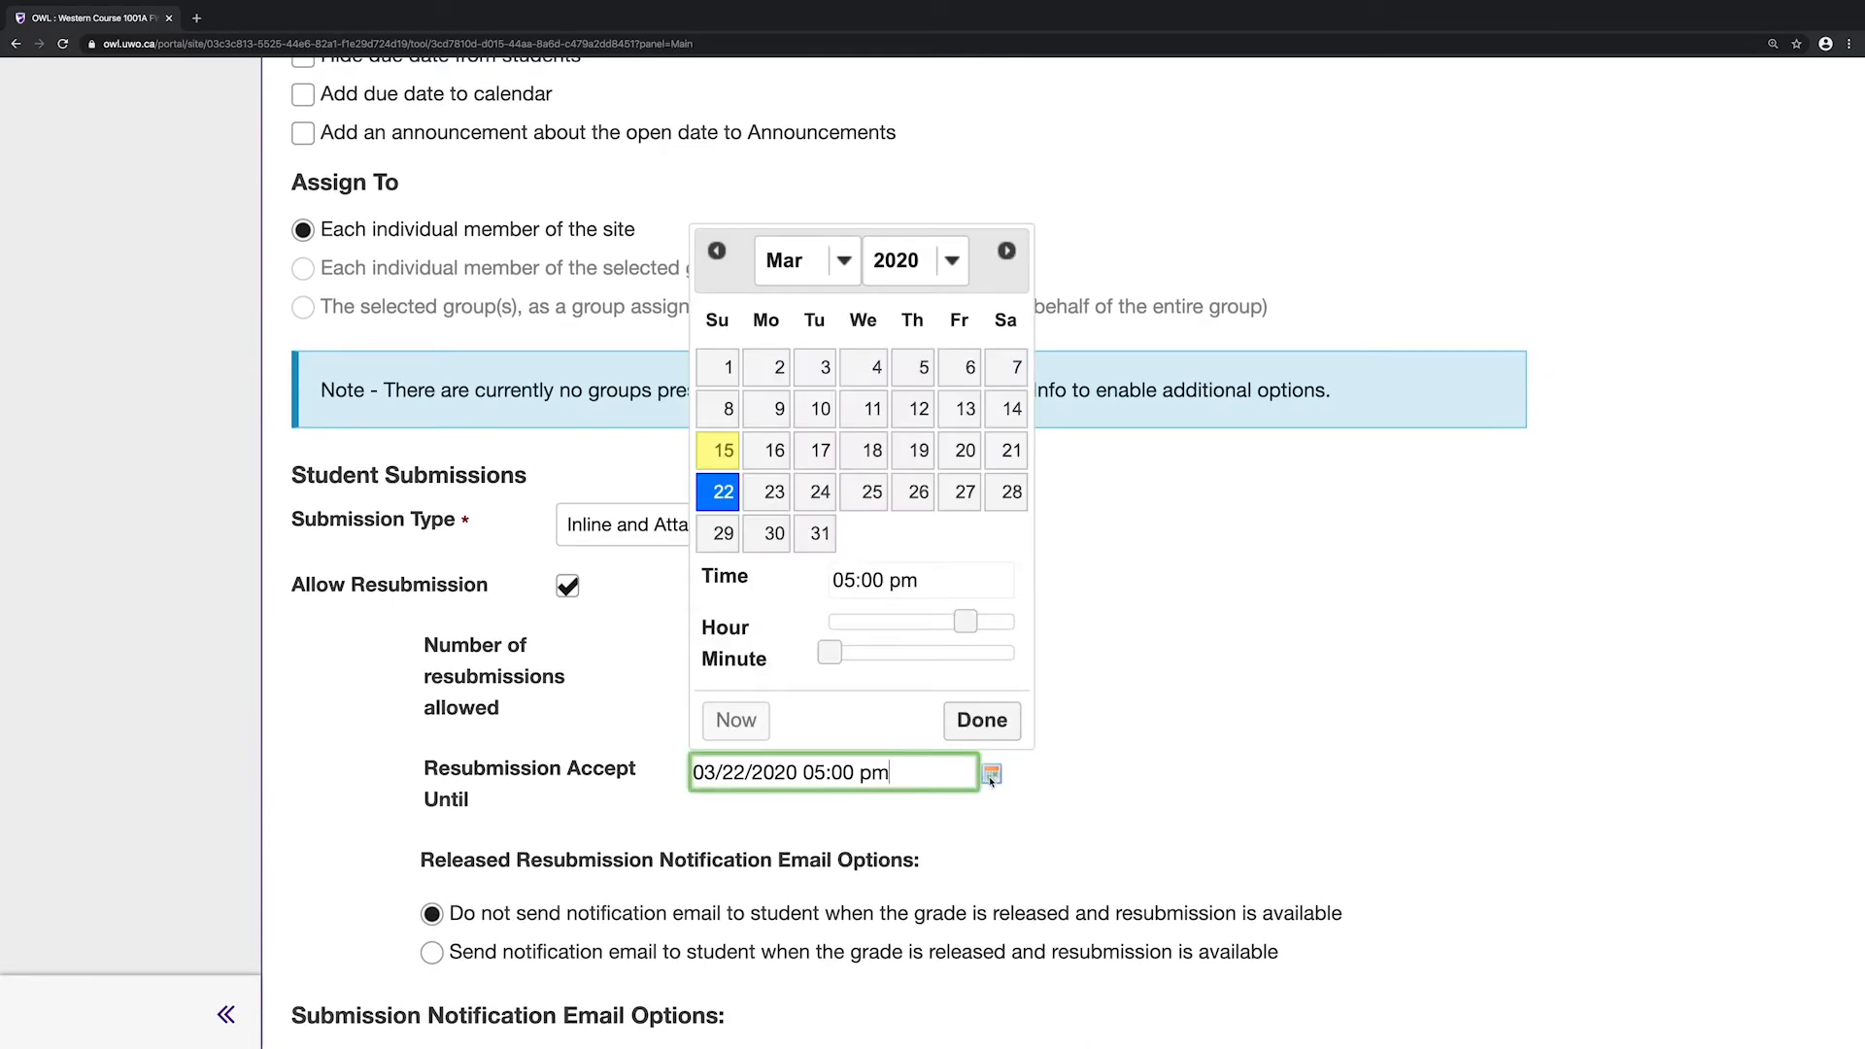
left_click(1007, 250)
left_click(918, 410)
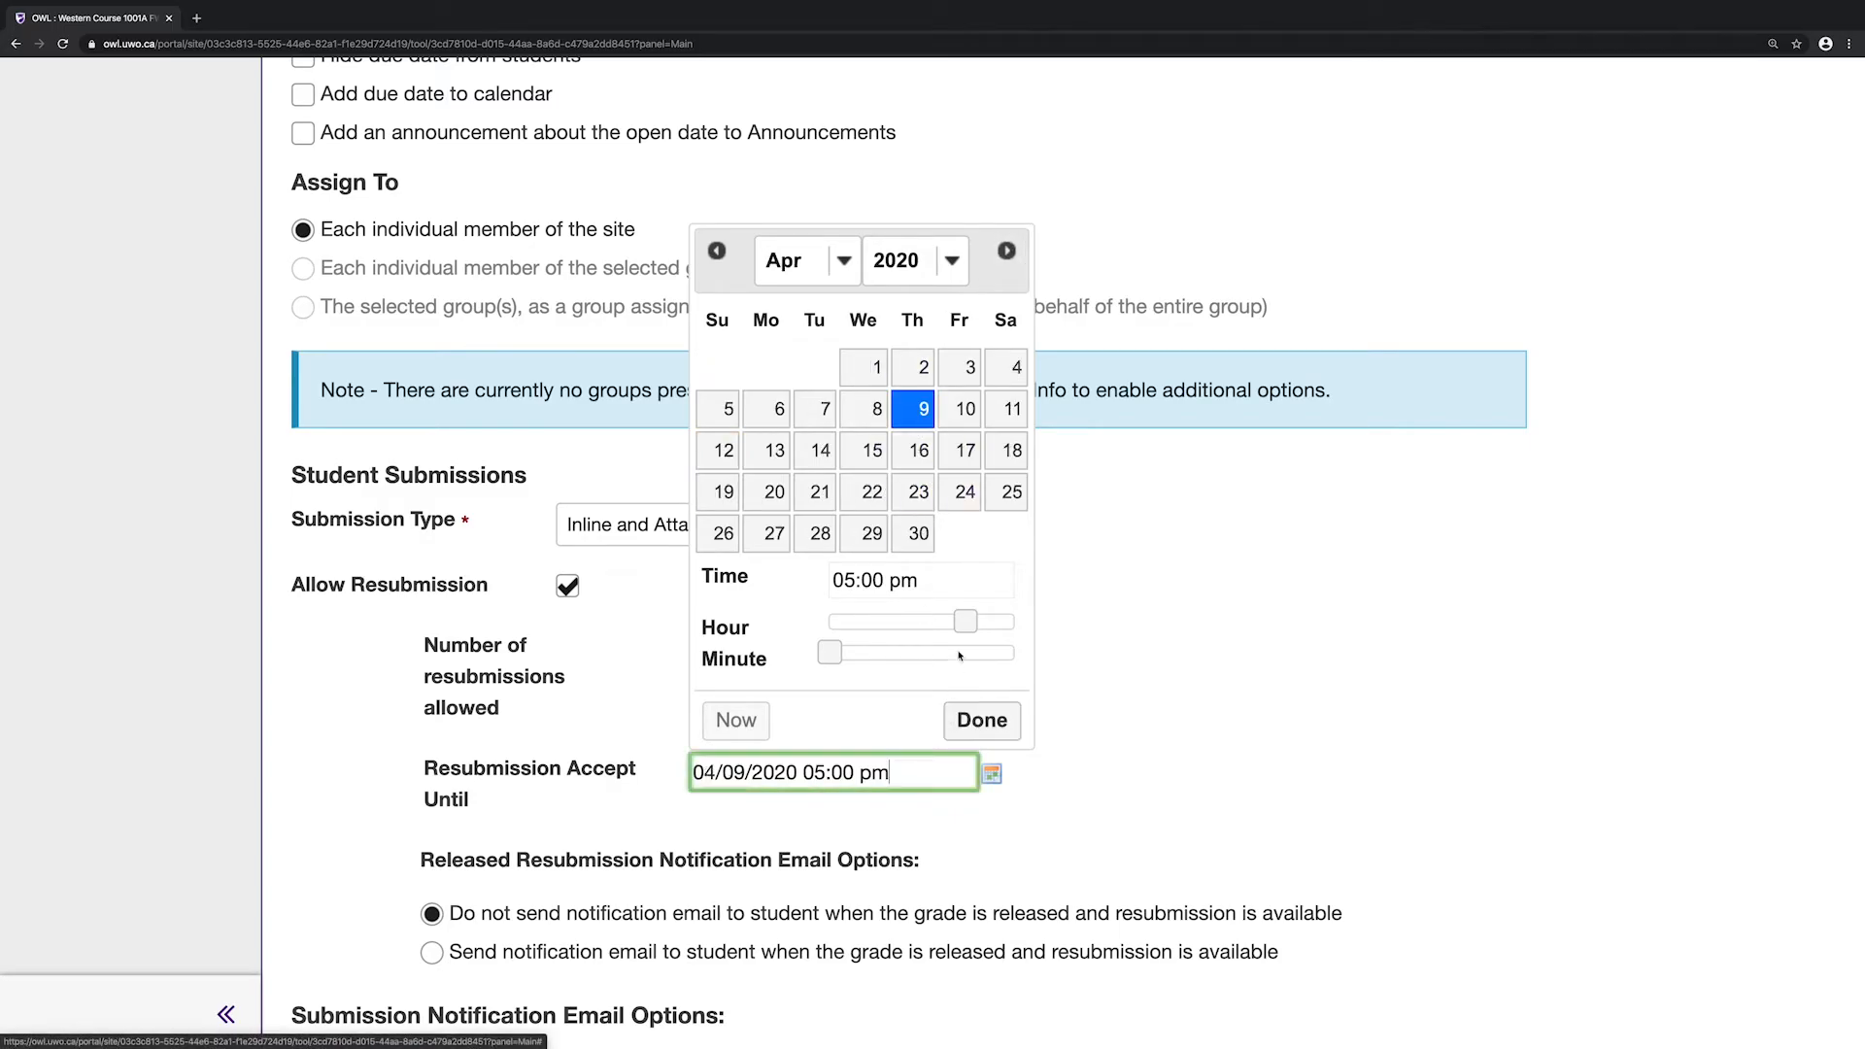
left_click_drag(967, 625, 1014, 622)
left_click_drag(830, 653, 1013, 653)
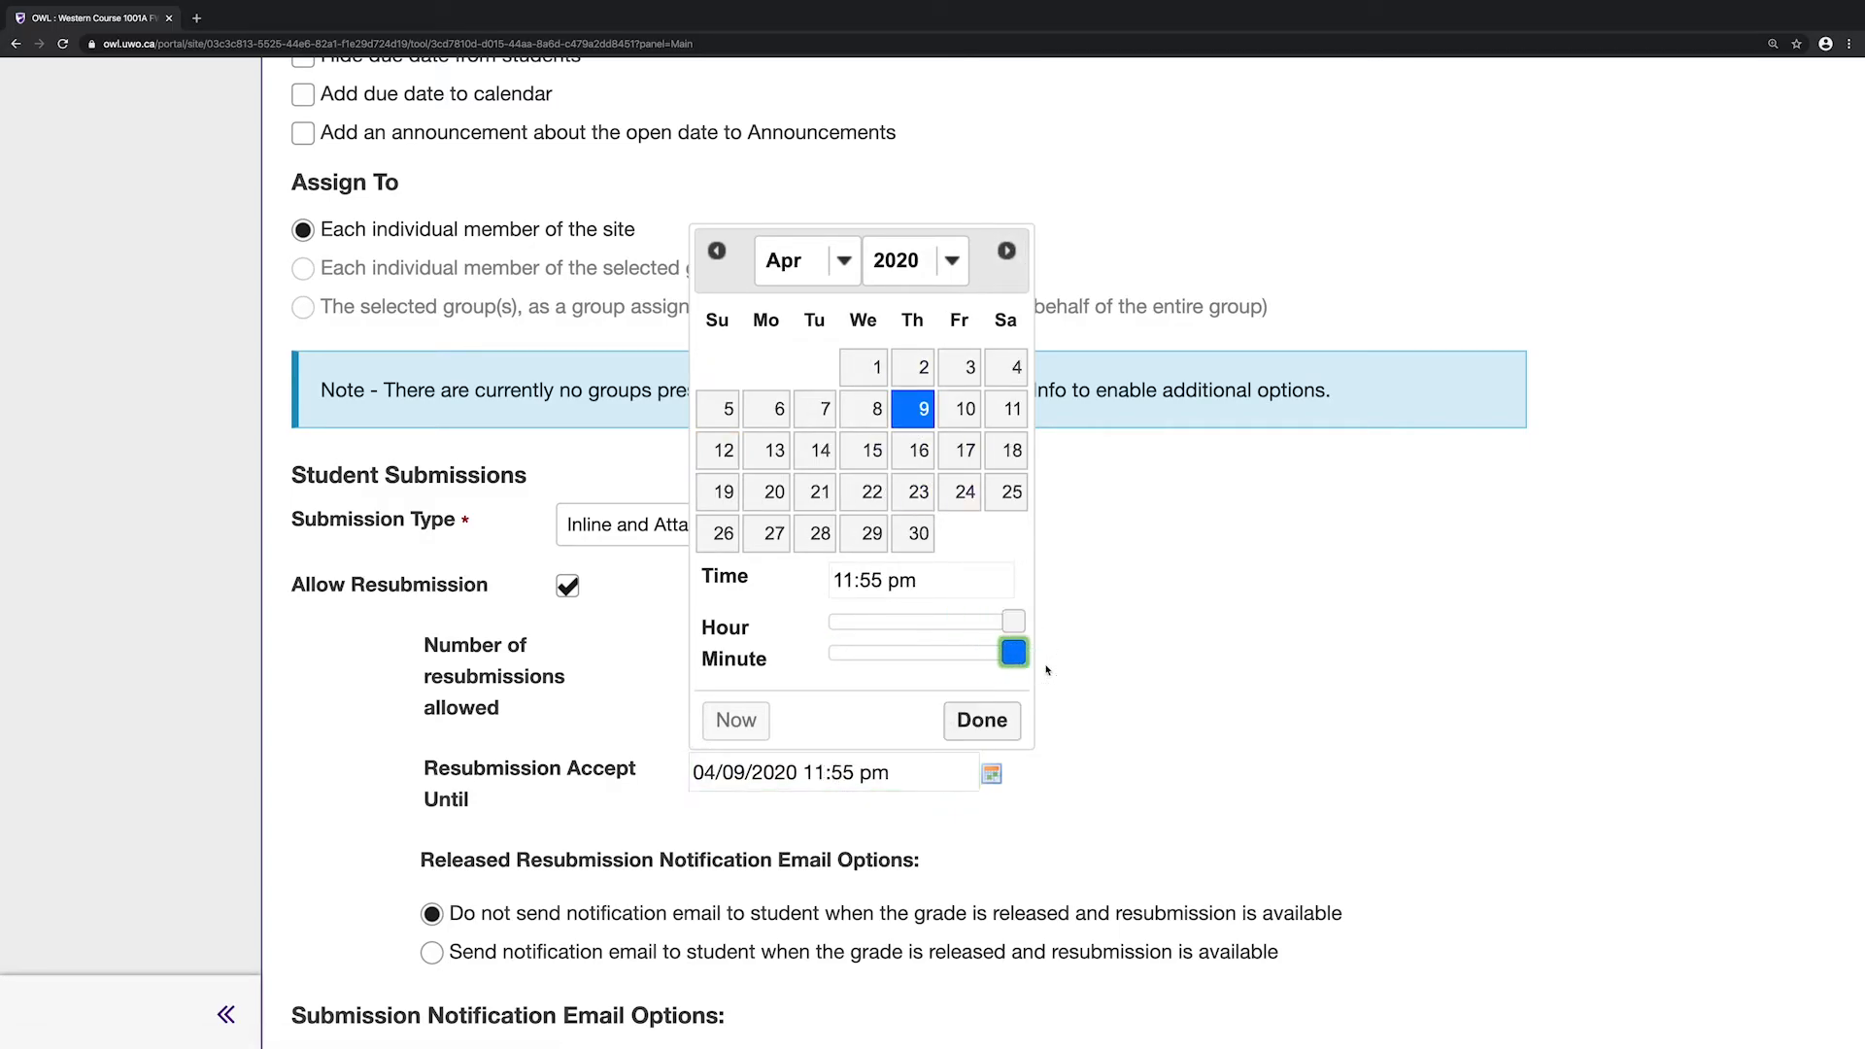
left_click(991, 724)
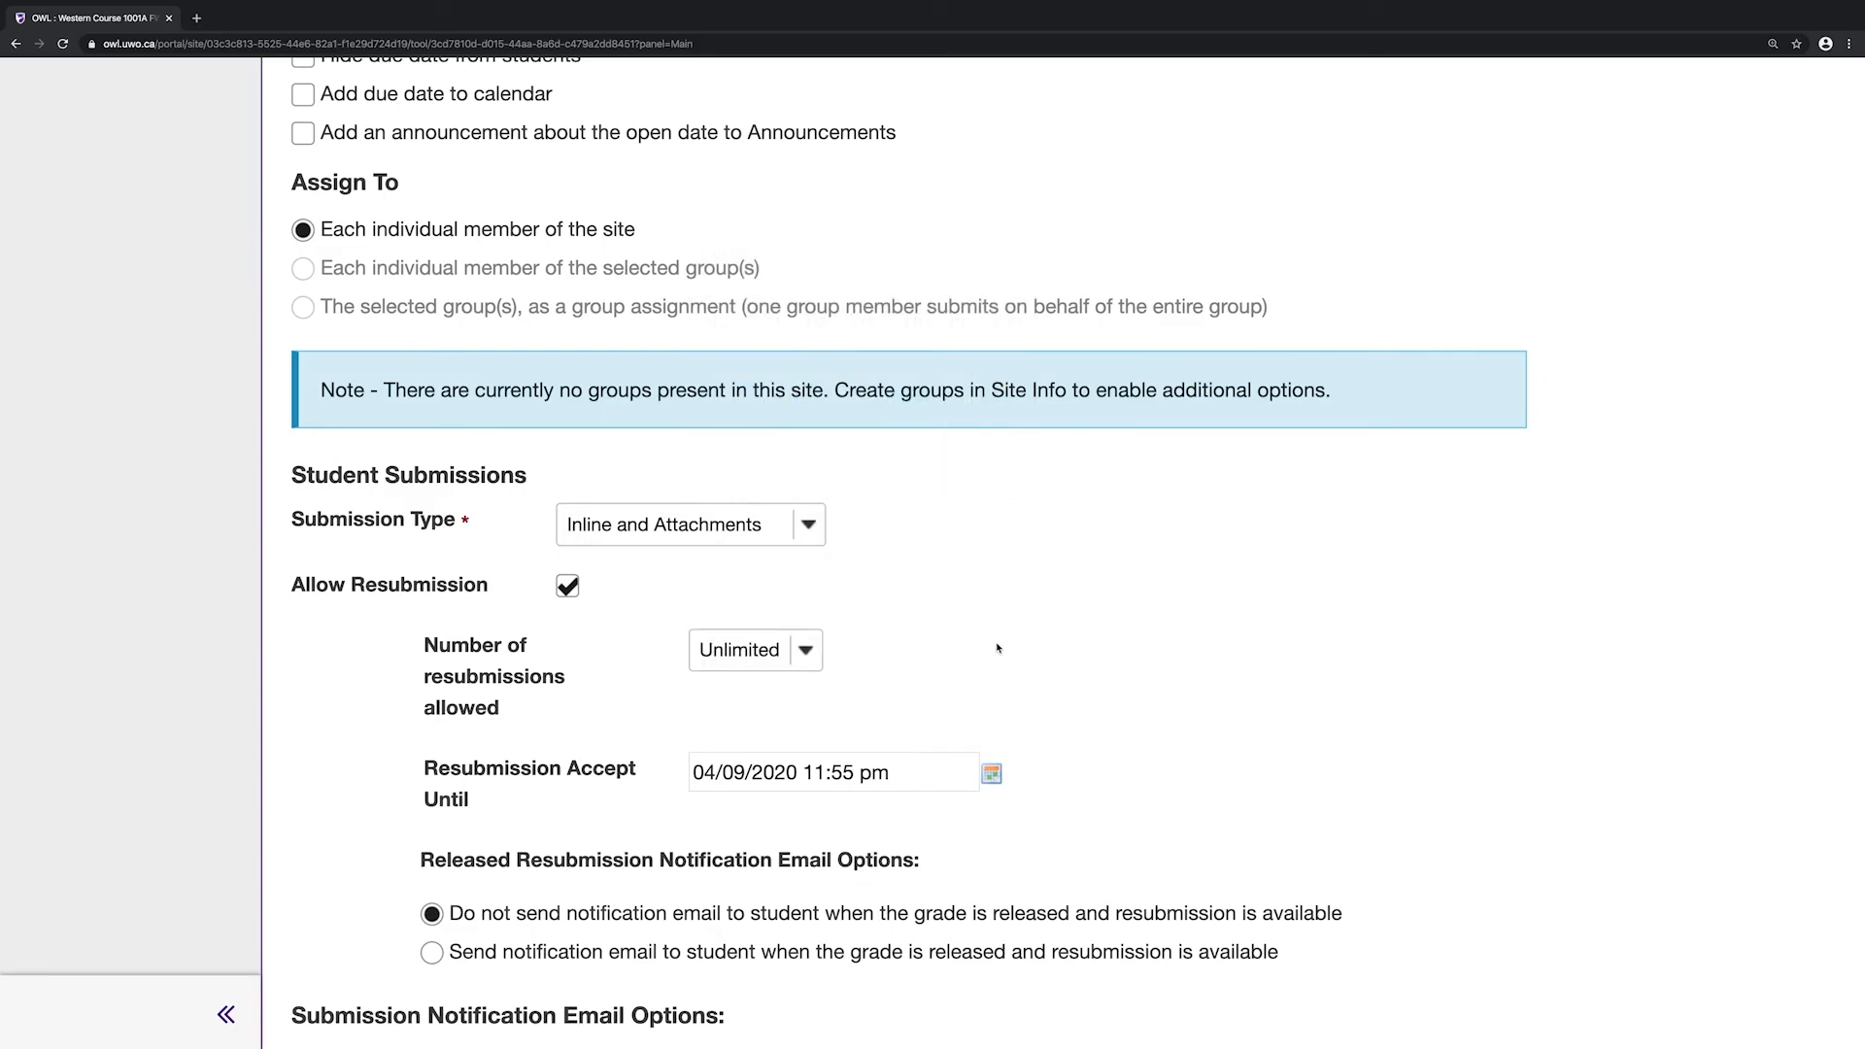
Step: Enable the Turnitin plagiarism service for the assignment
scroll(998, 649, "down", 7)
left_click_drag(317, 534, 586, 536)
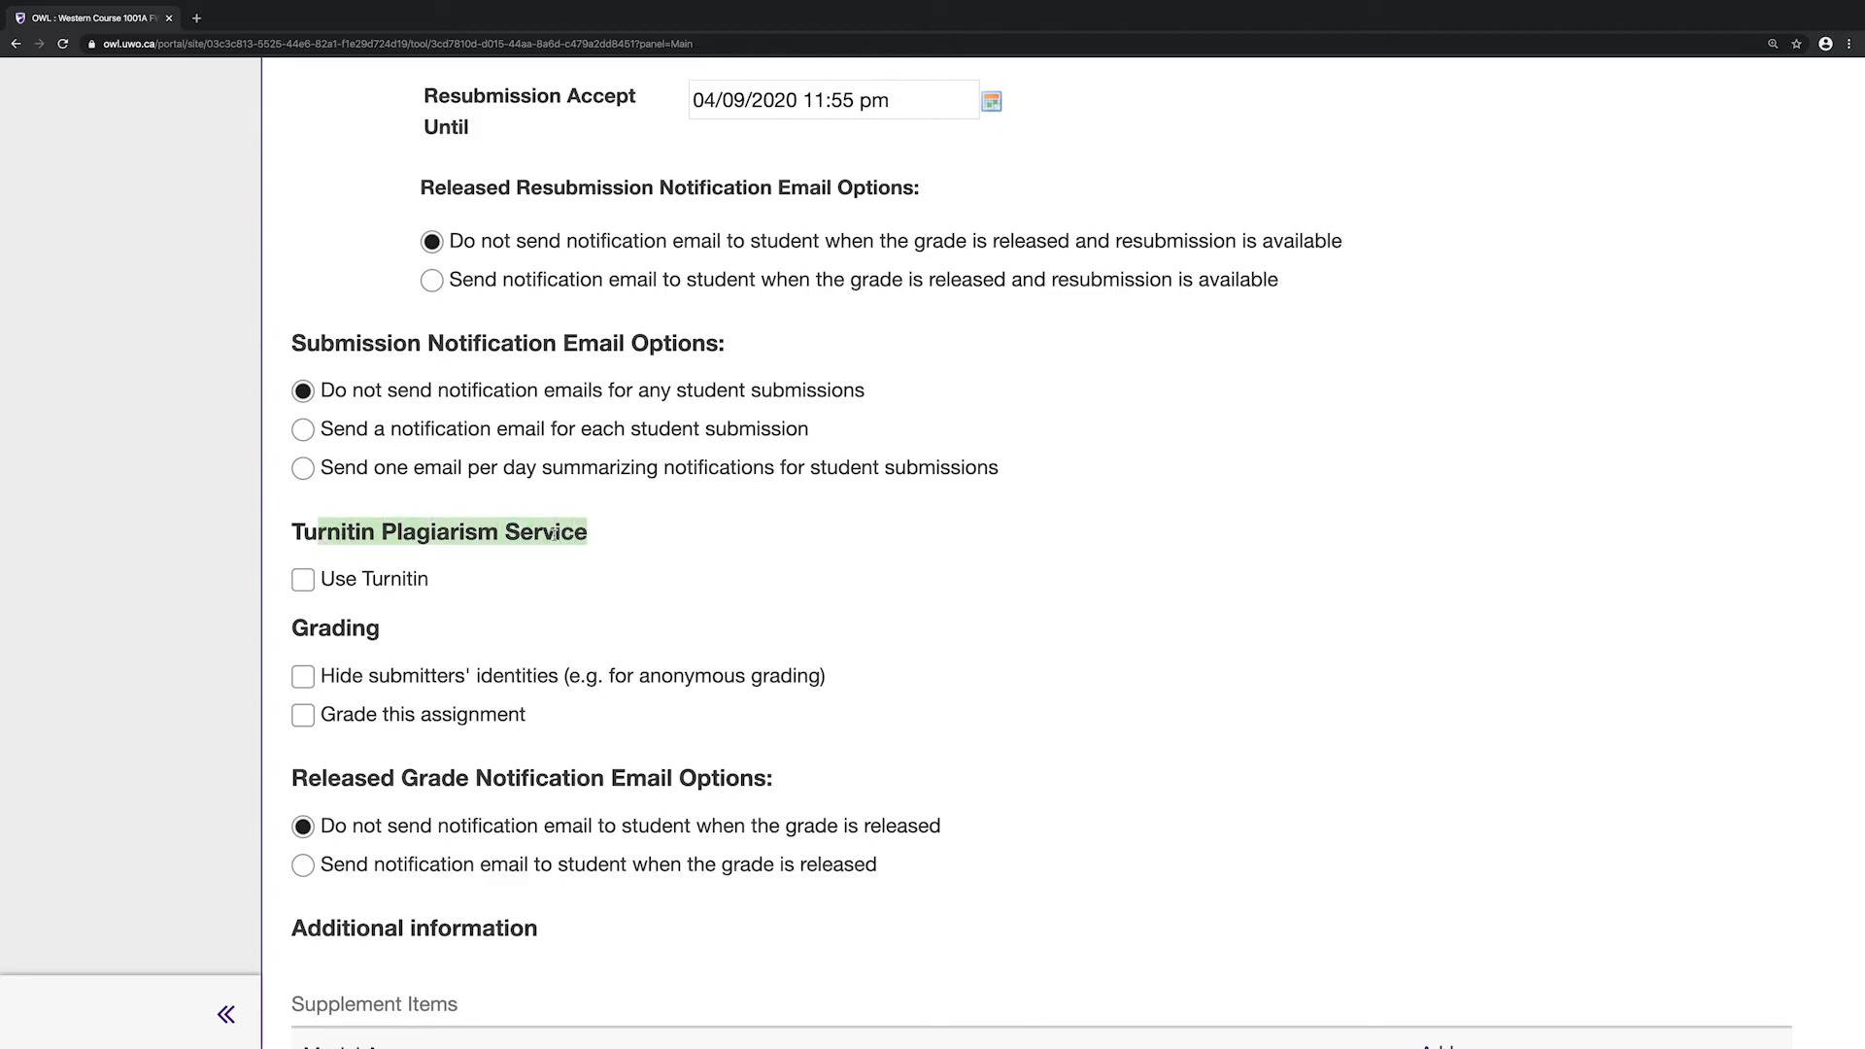
left_click(367, 542)
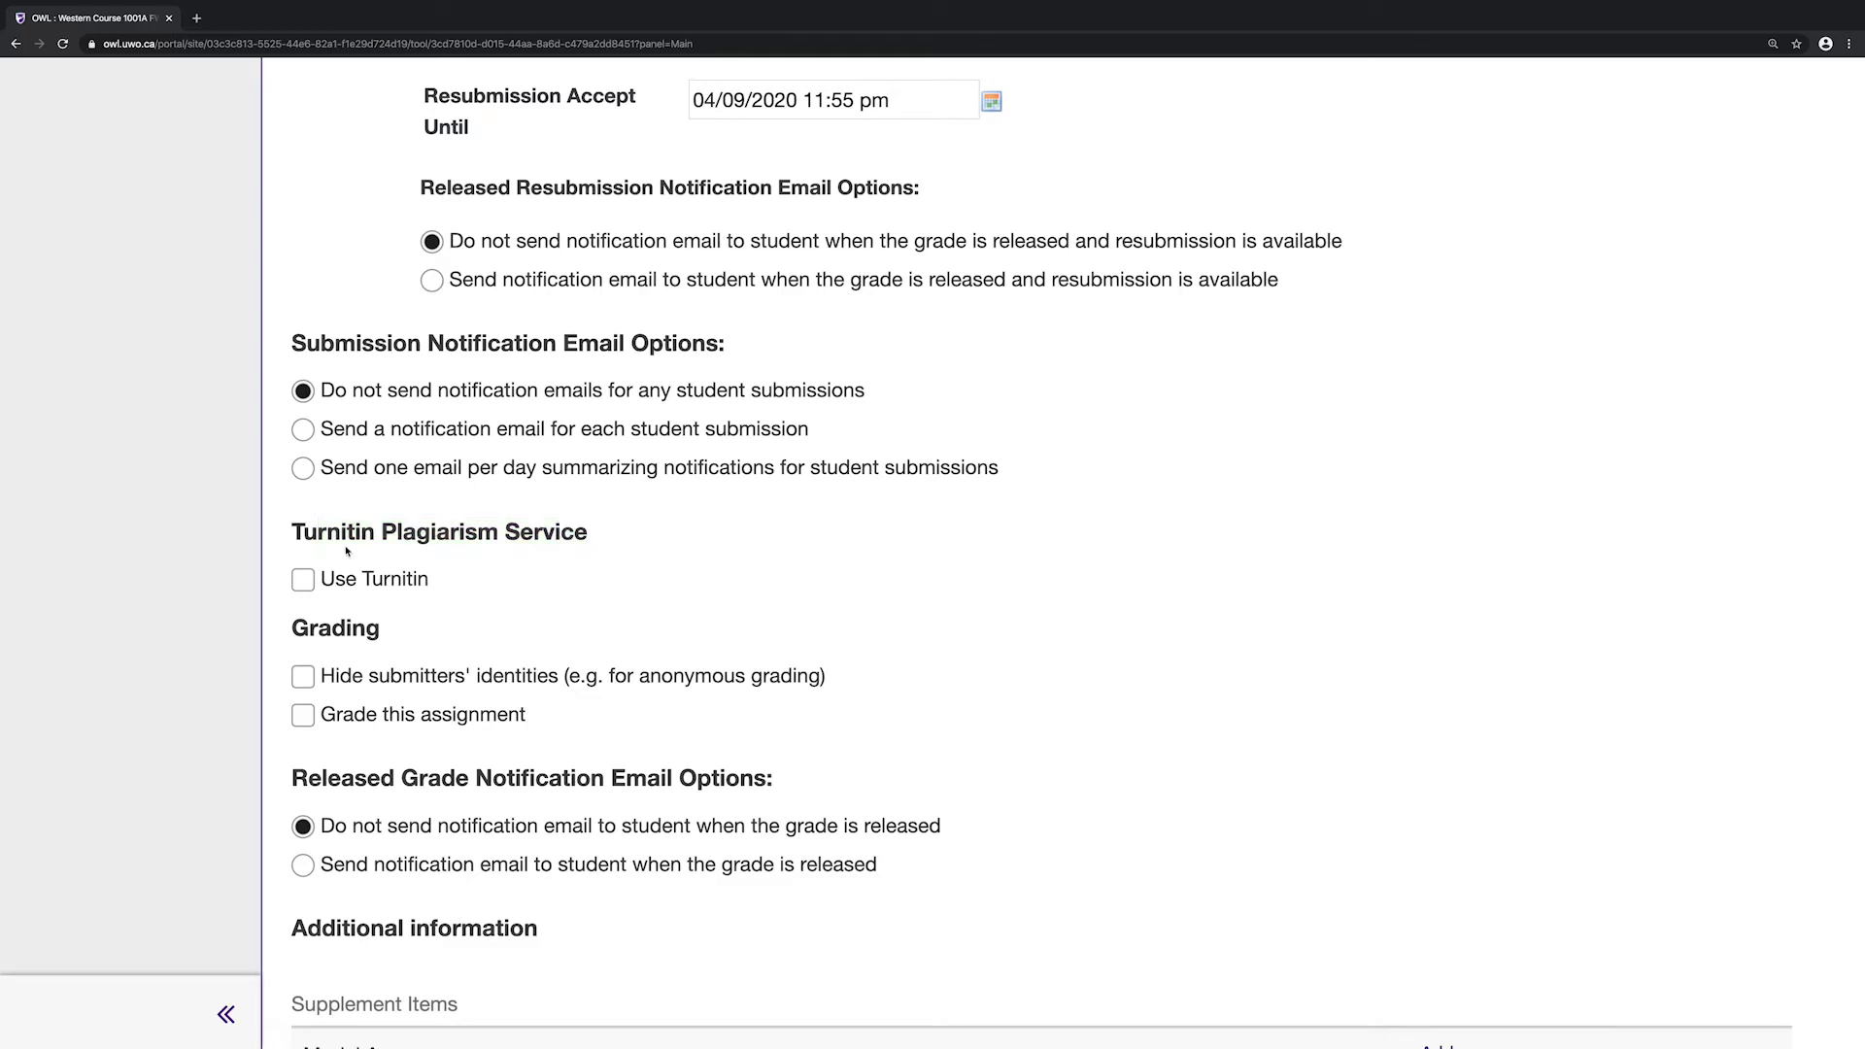
left_click(305, 587)
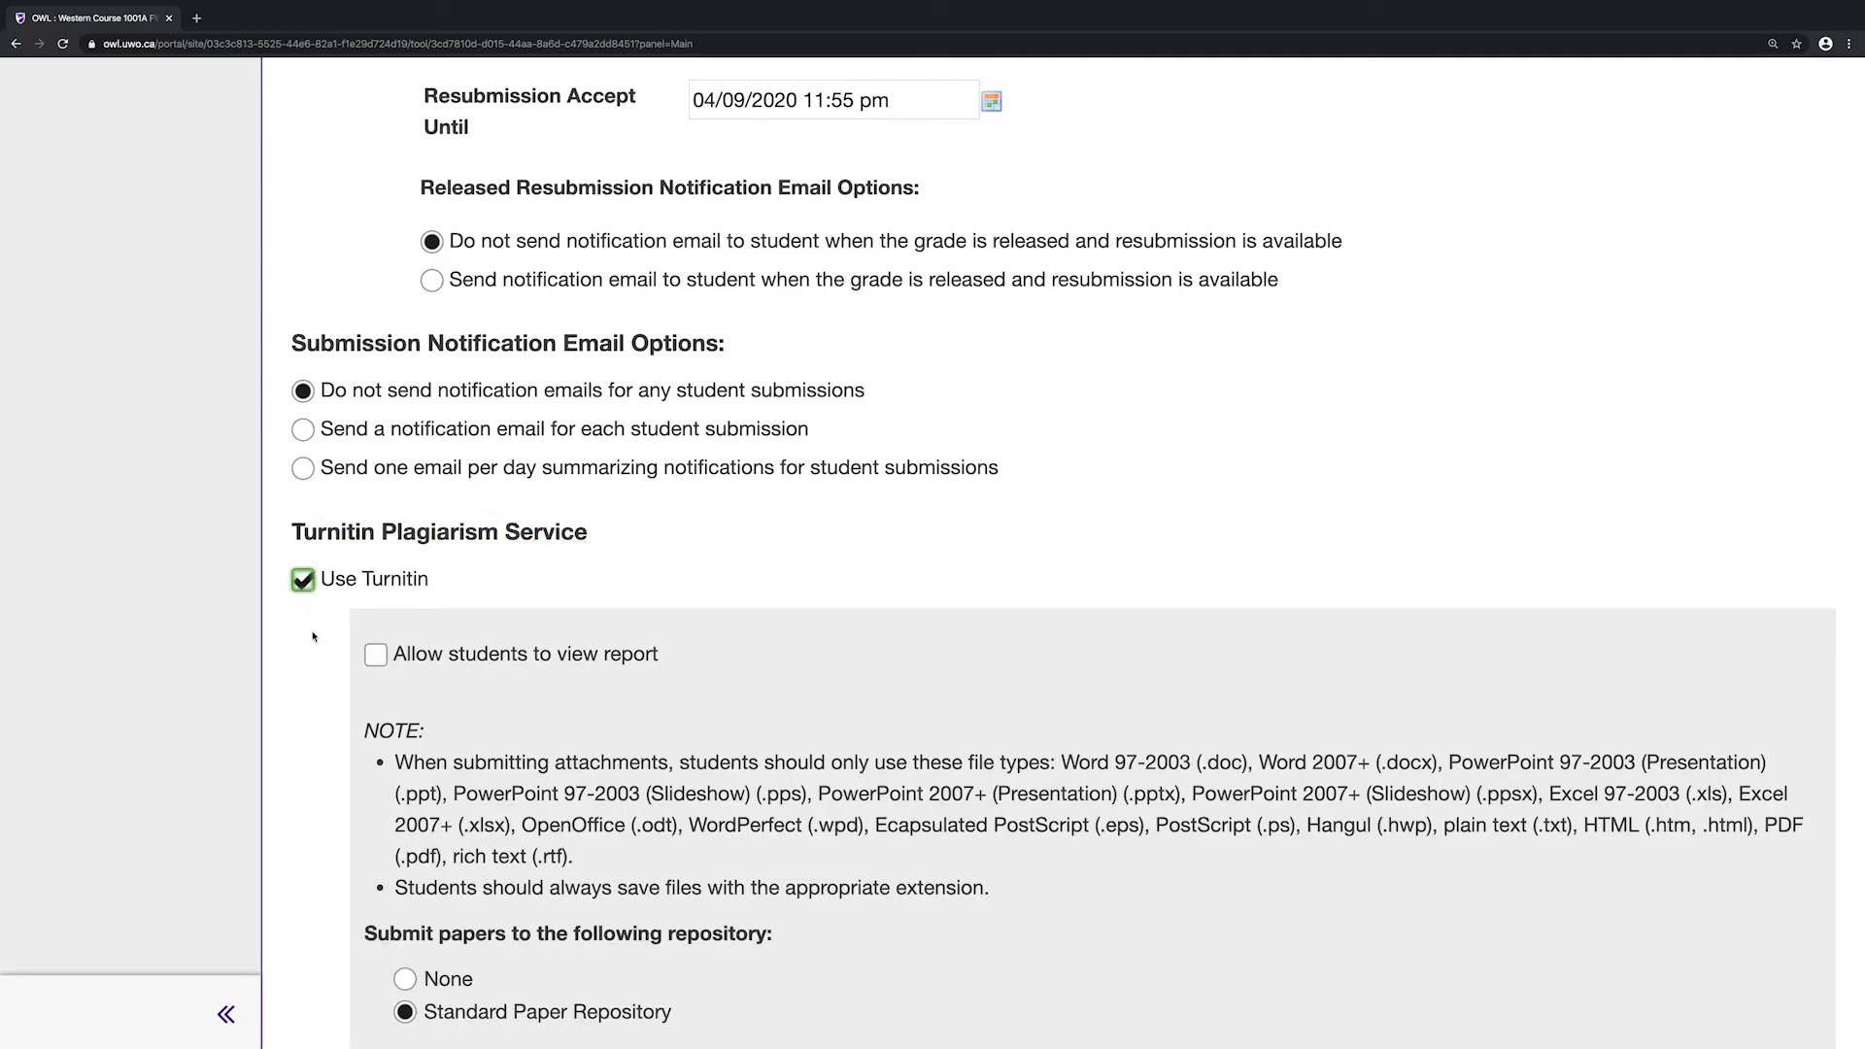
Step: Enable grading for the assignment on the Points scale with a maximum of 100 points
scroll(310, 636, "down", 2)
scroll(310, 635, "down", 3)
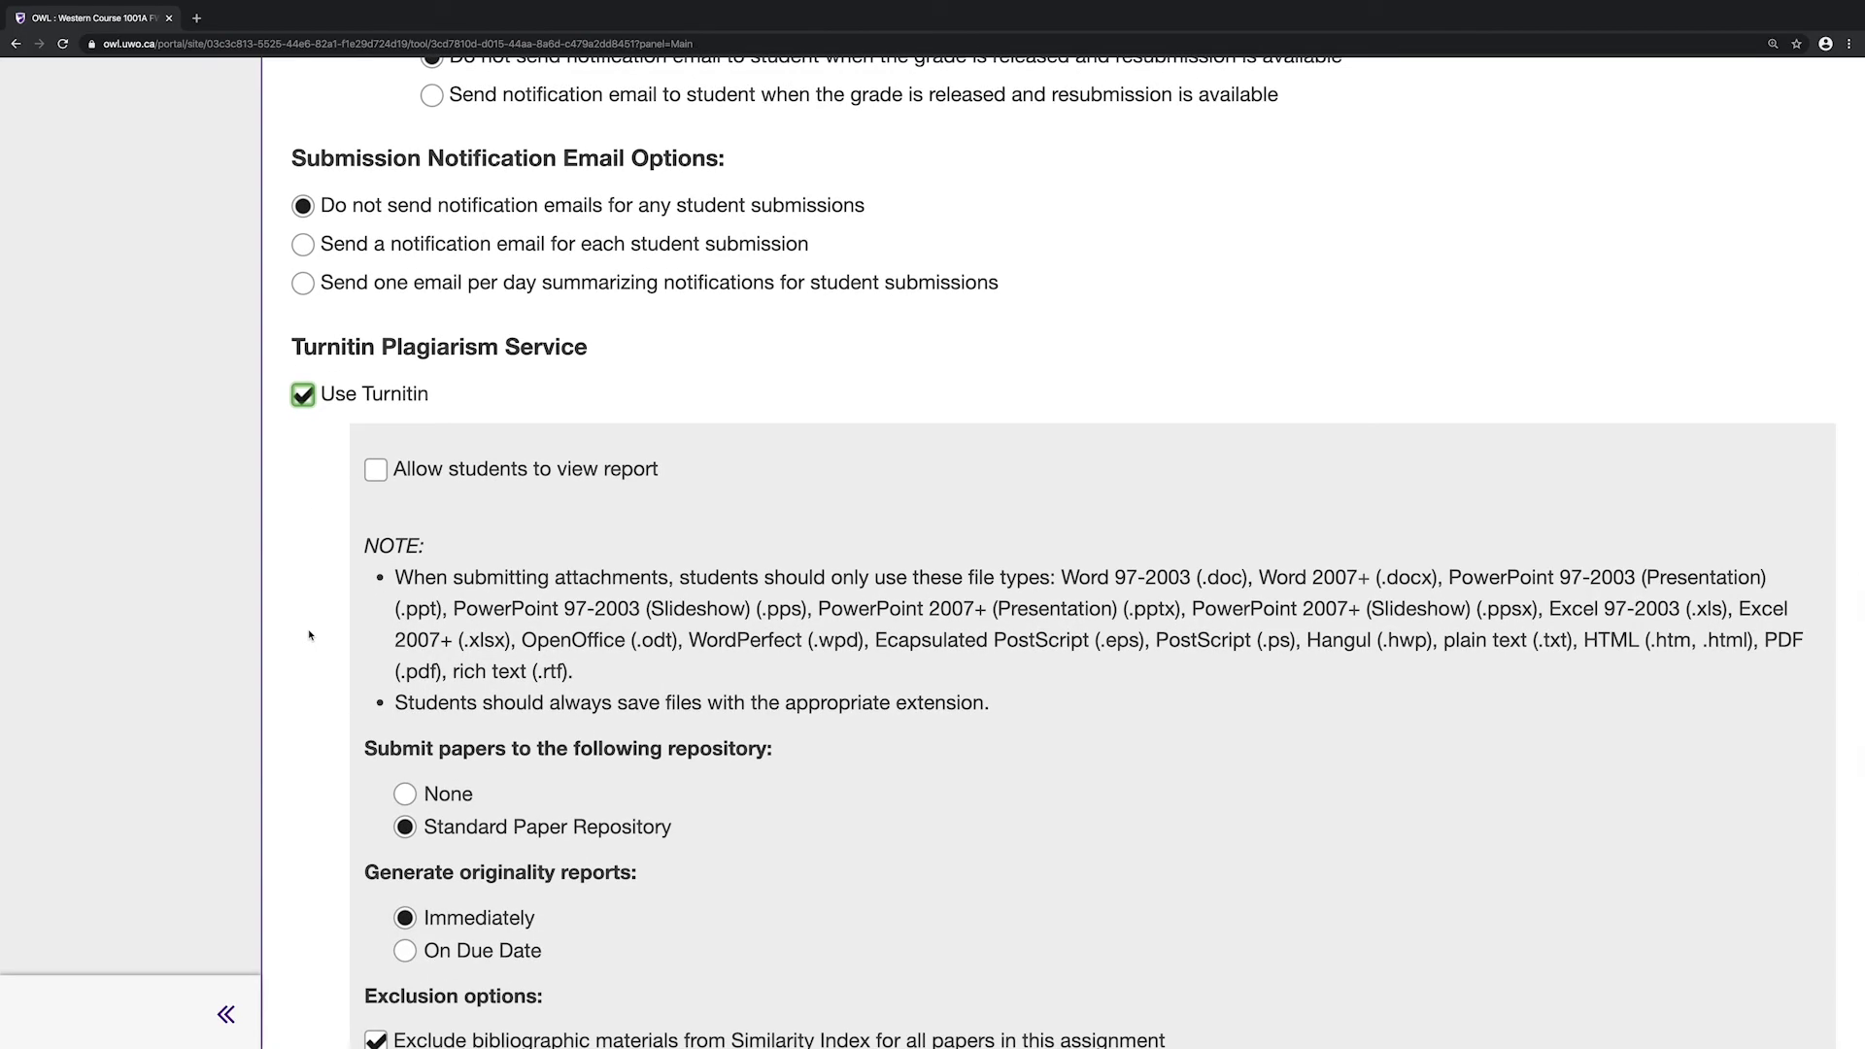
scroll(310, 636, "down", 1)
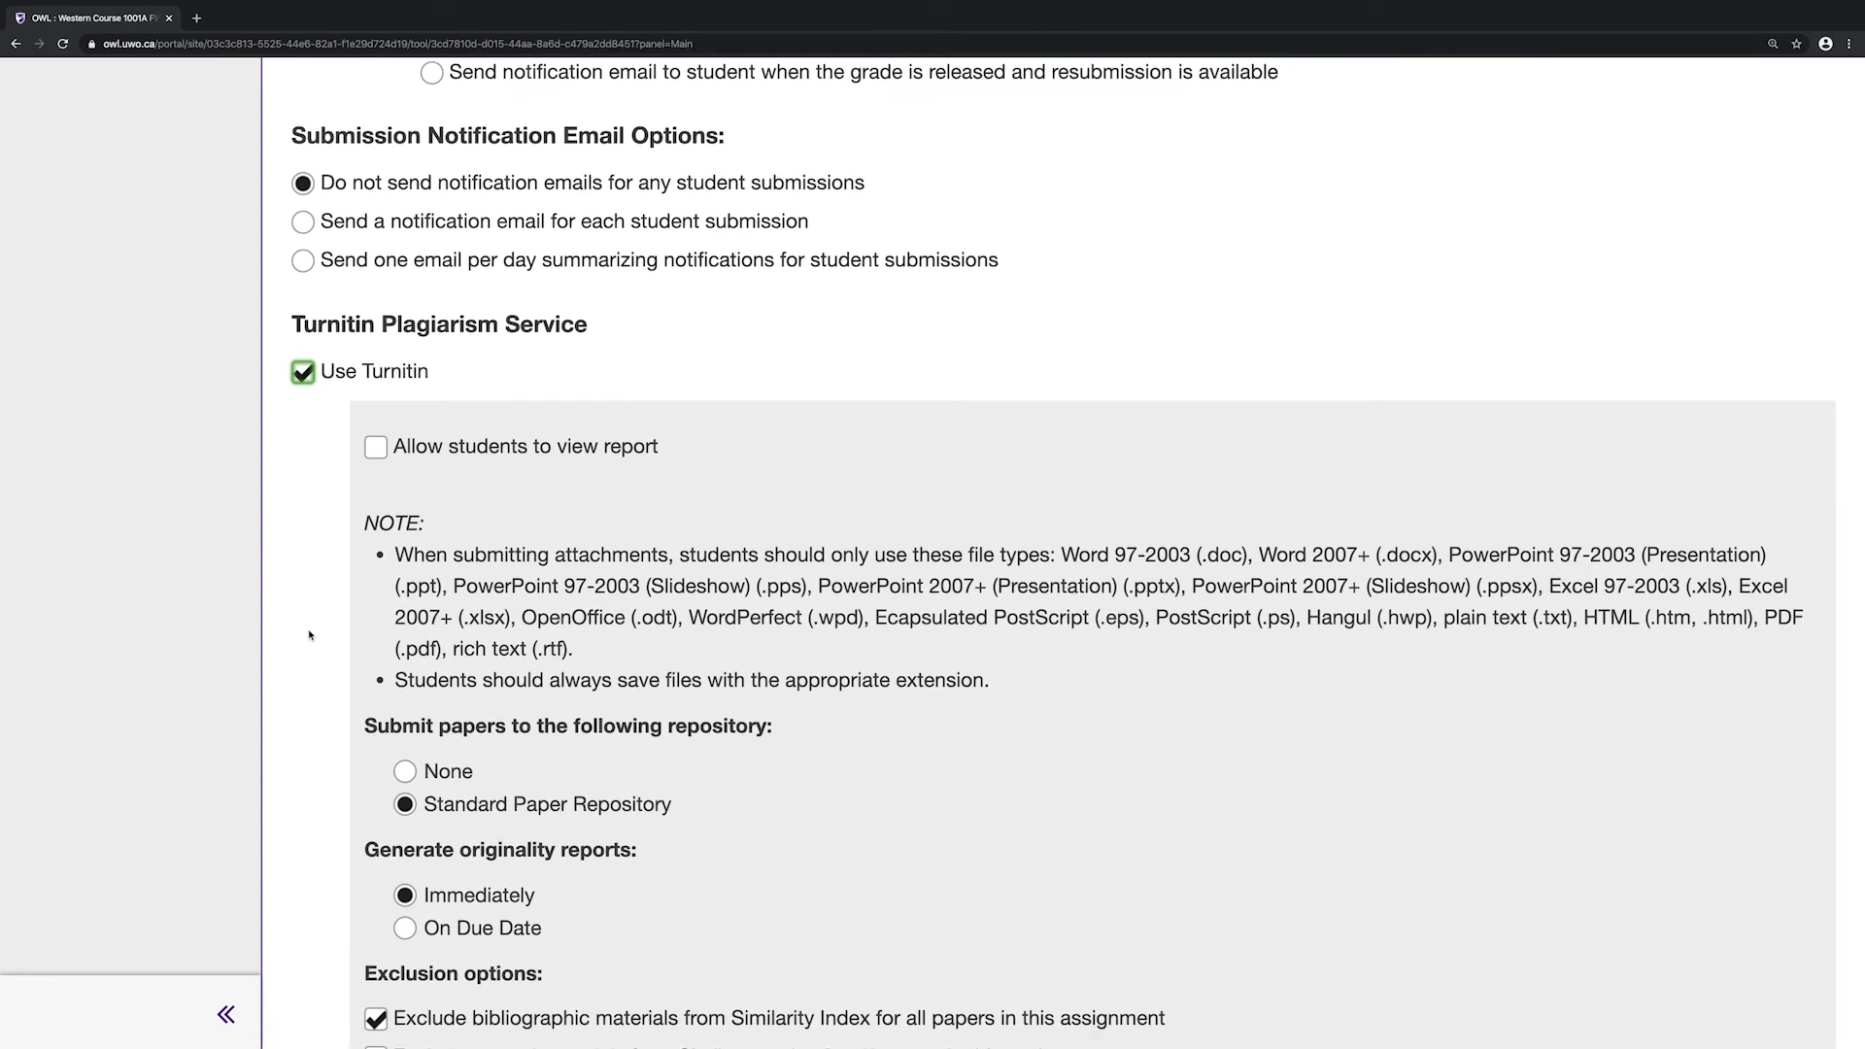
scroll(310, 635, "down", 5)
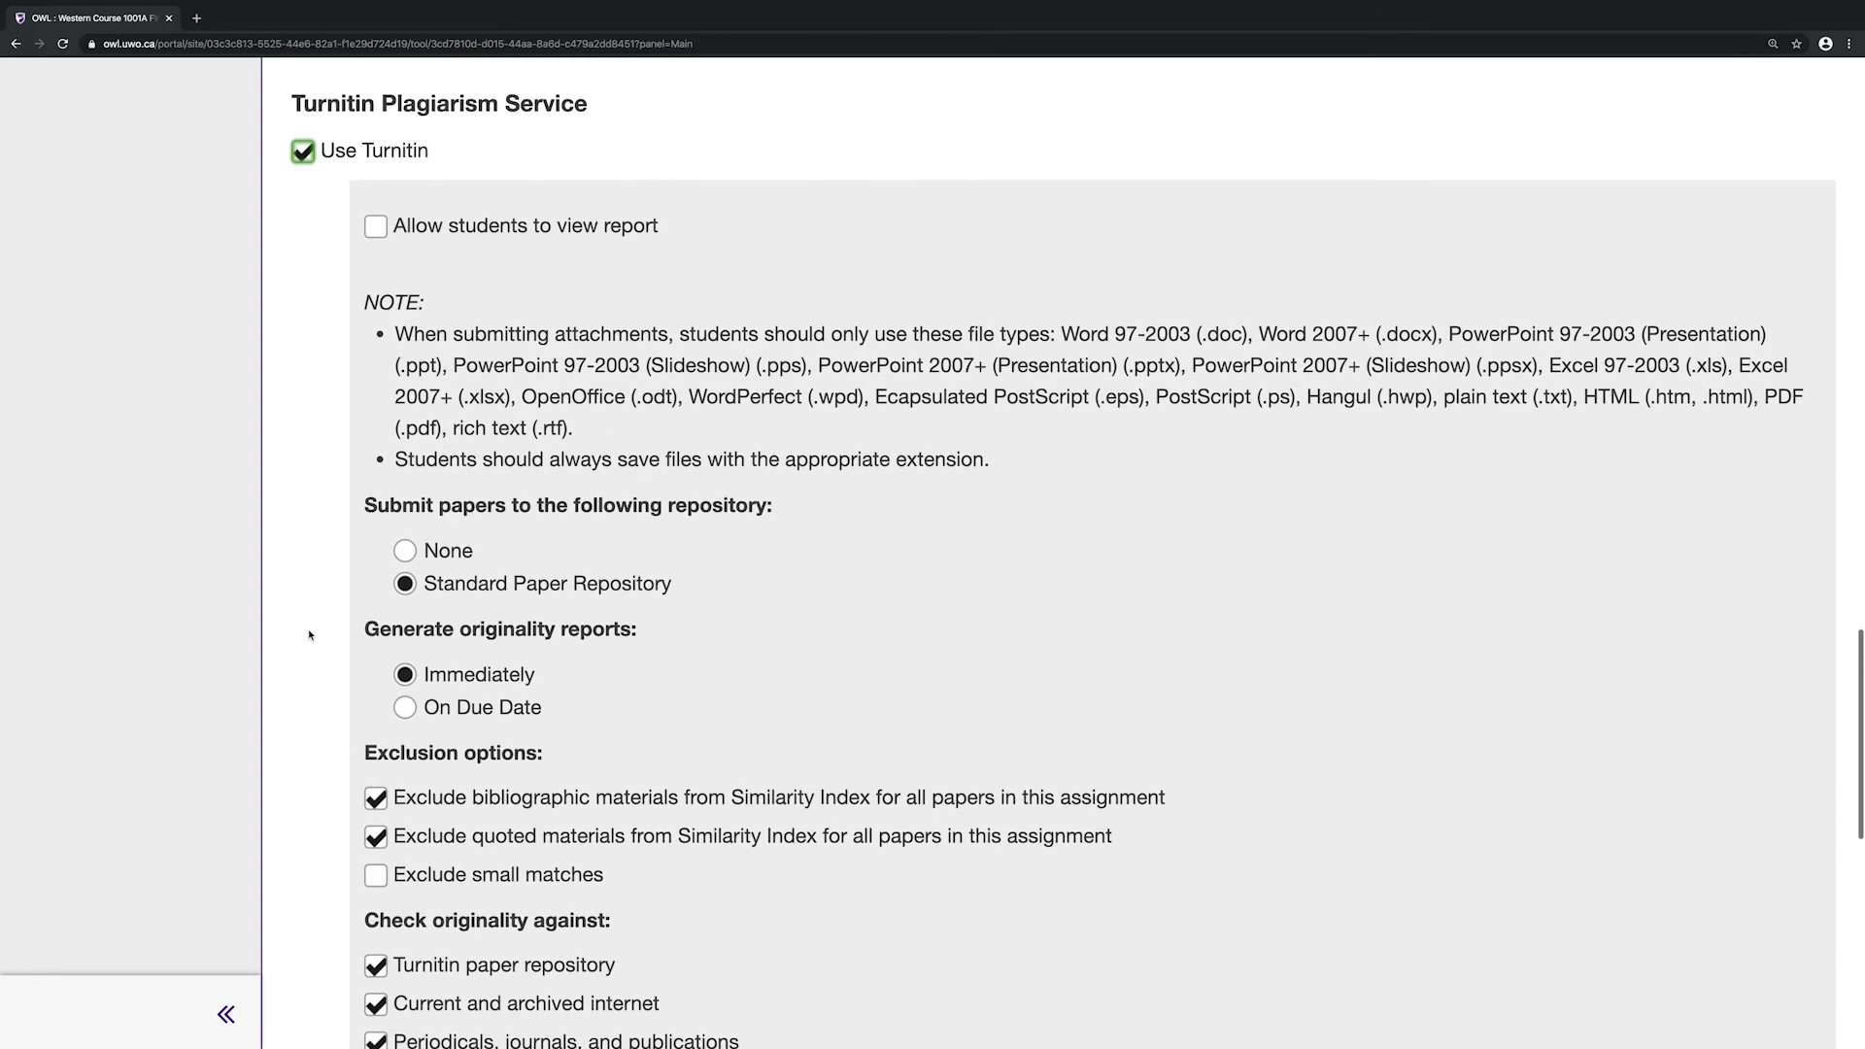
scroll(310, 635, "down", 10)
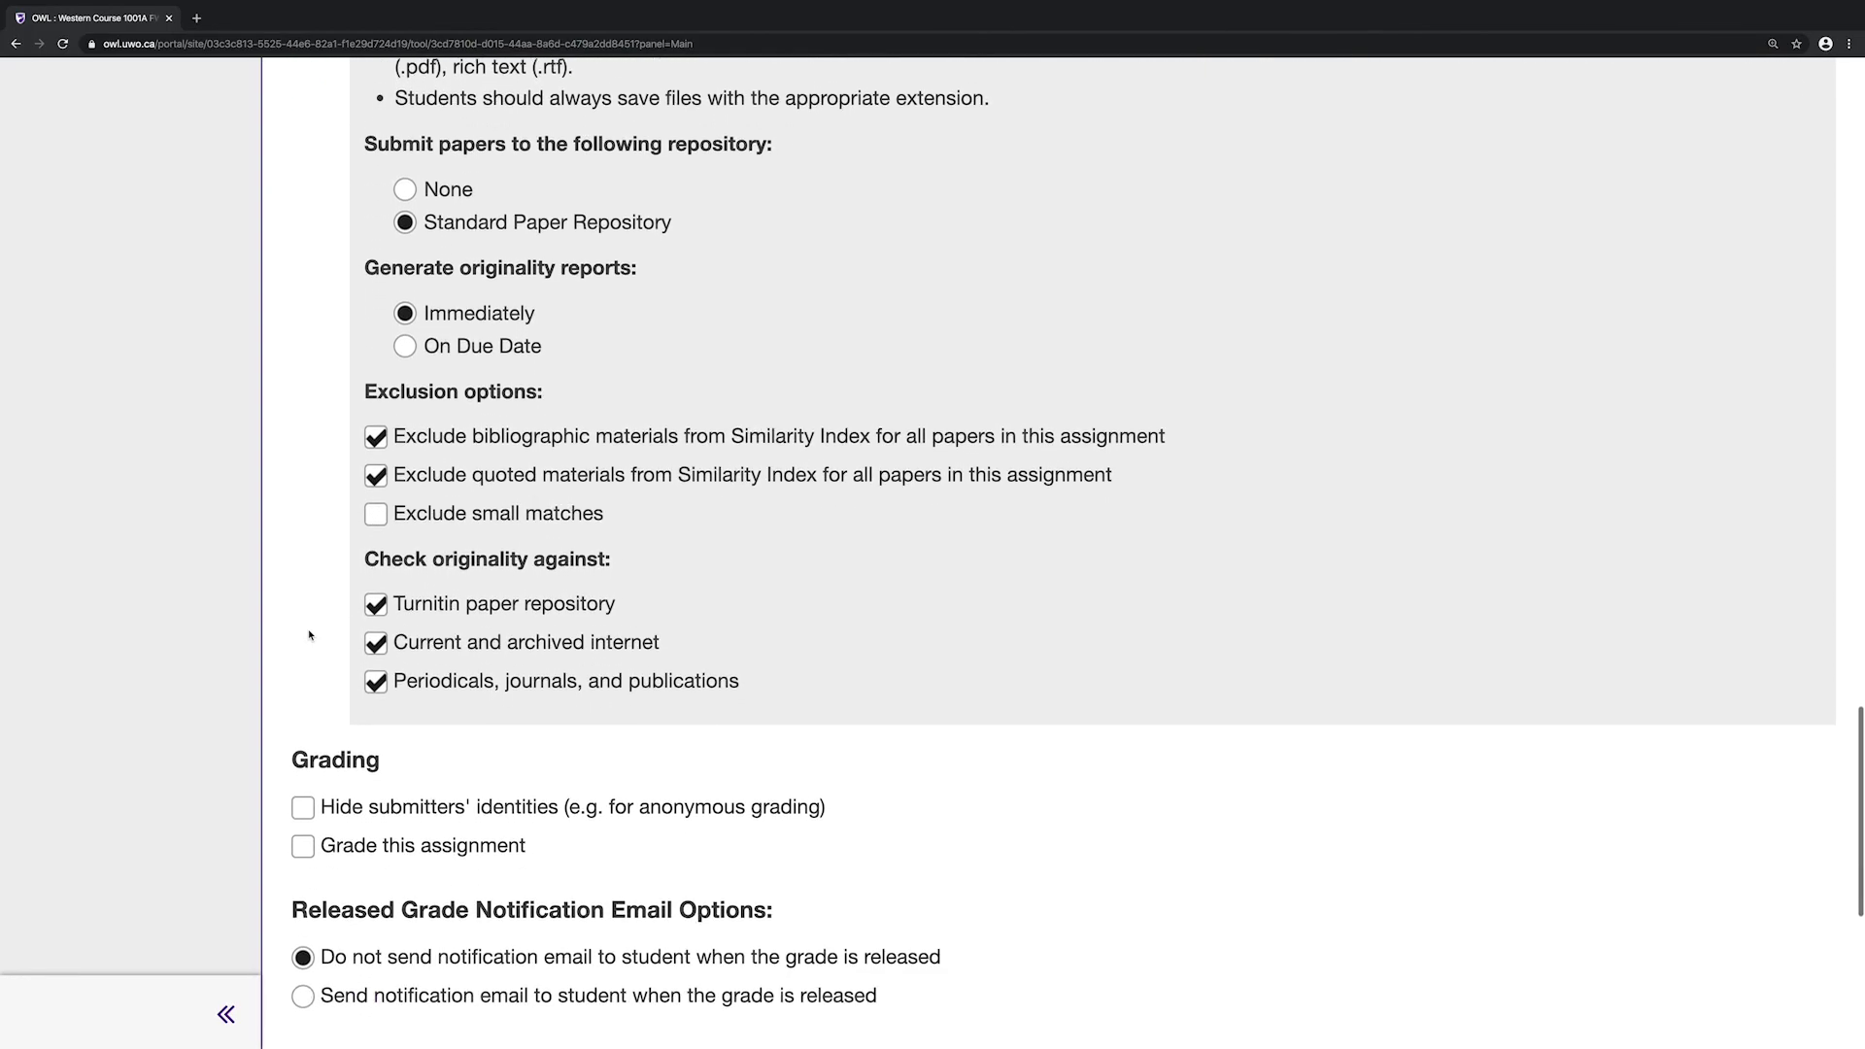
scroll(310, 635, "down", 6)
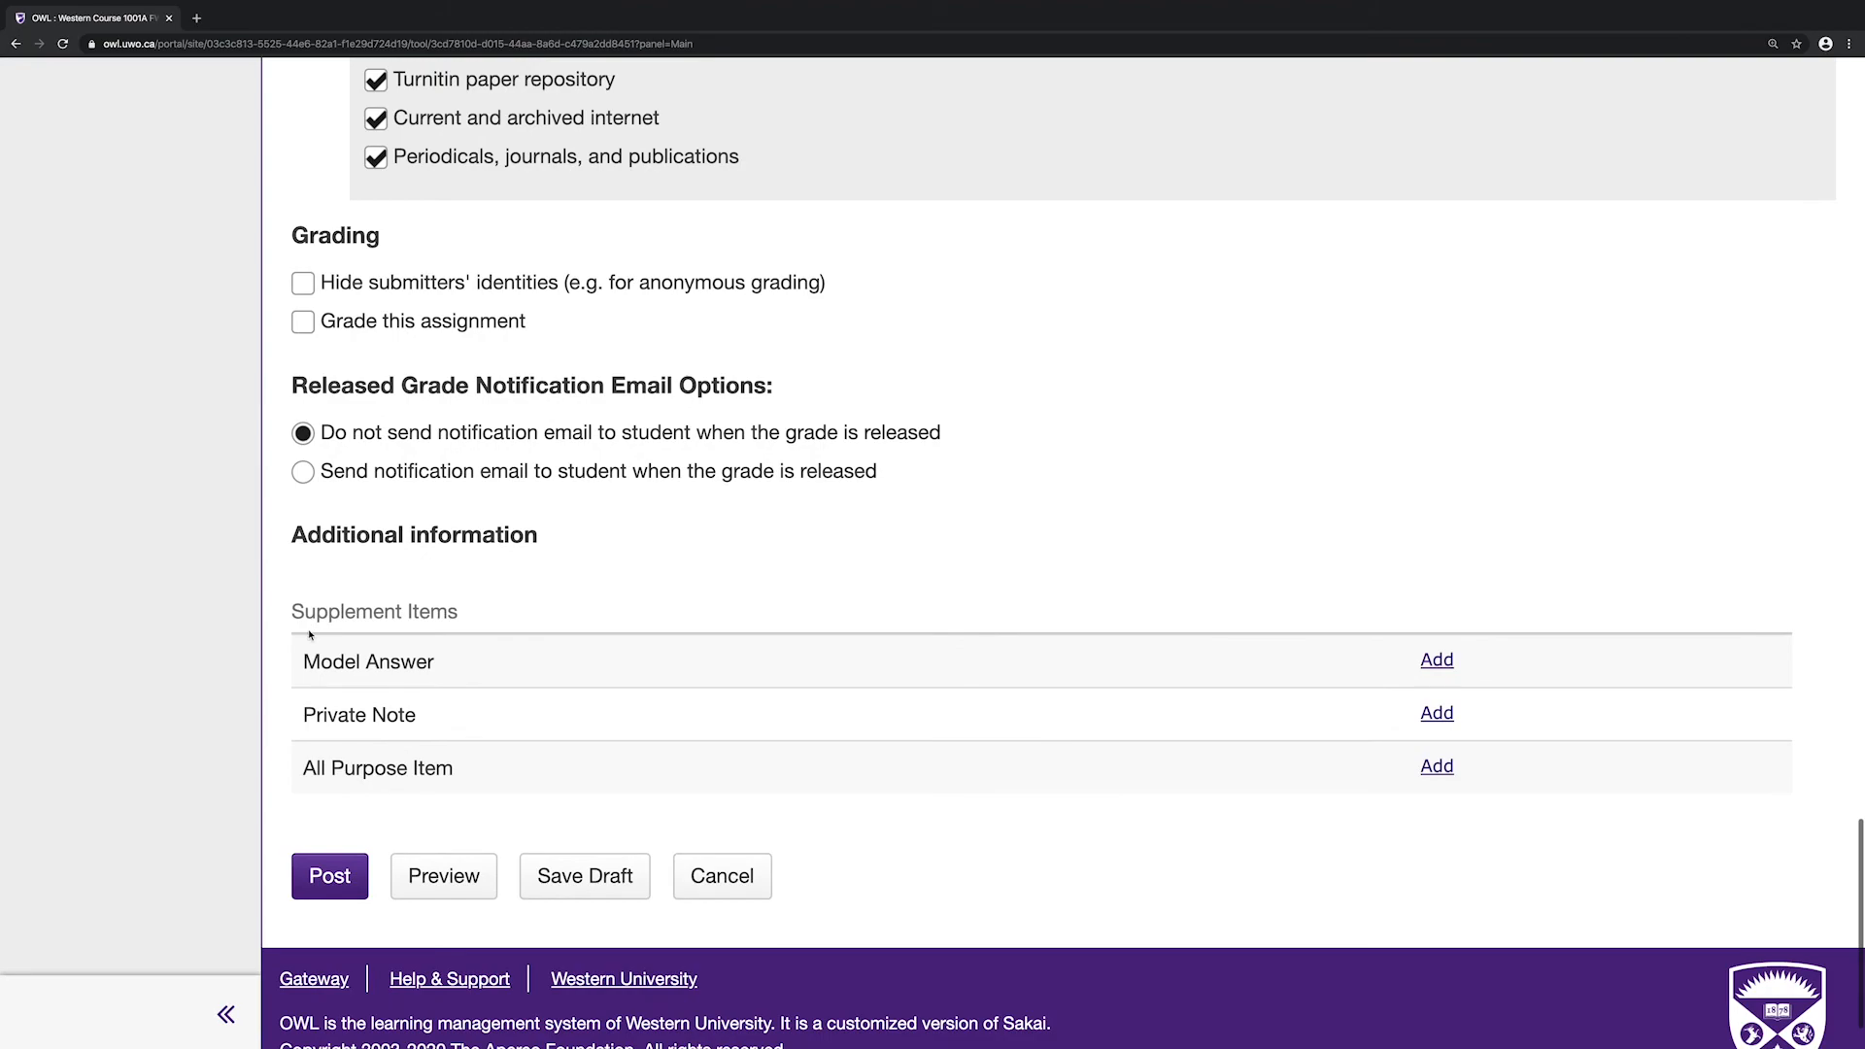
left_click(304, 325)
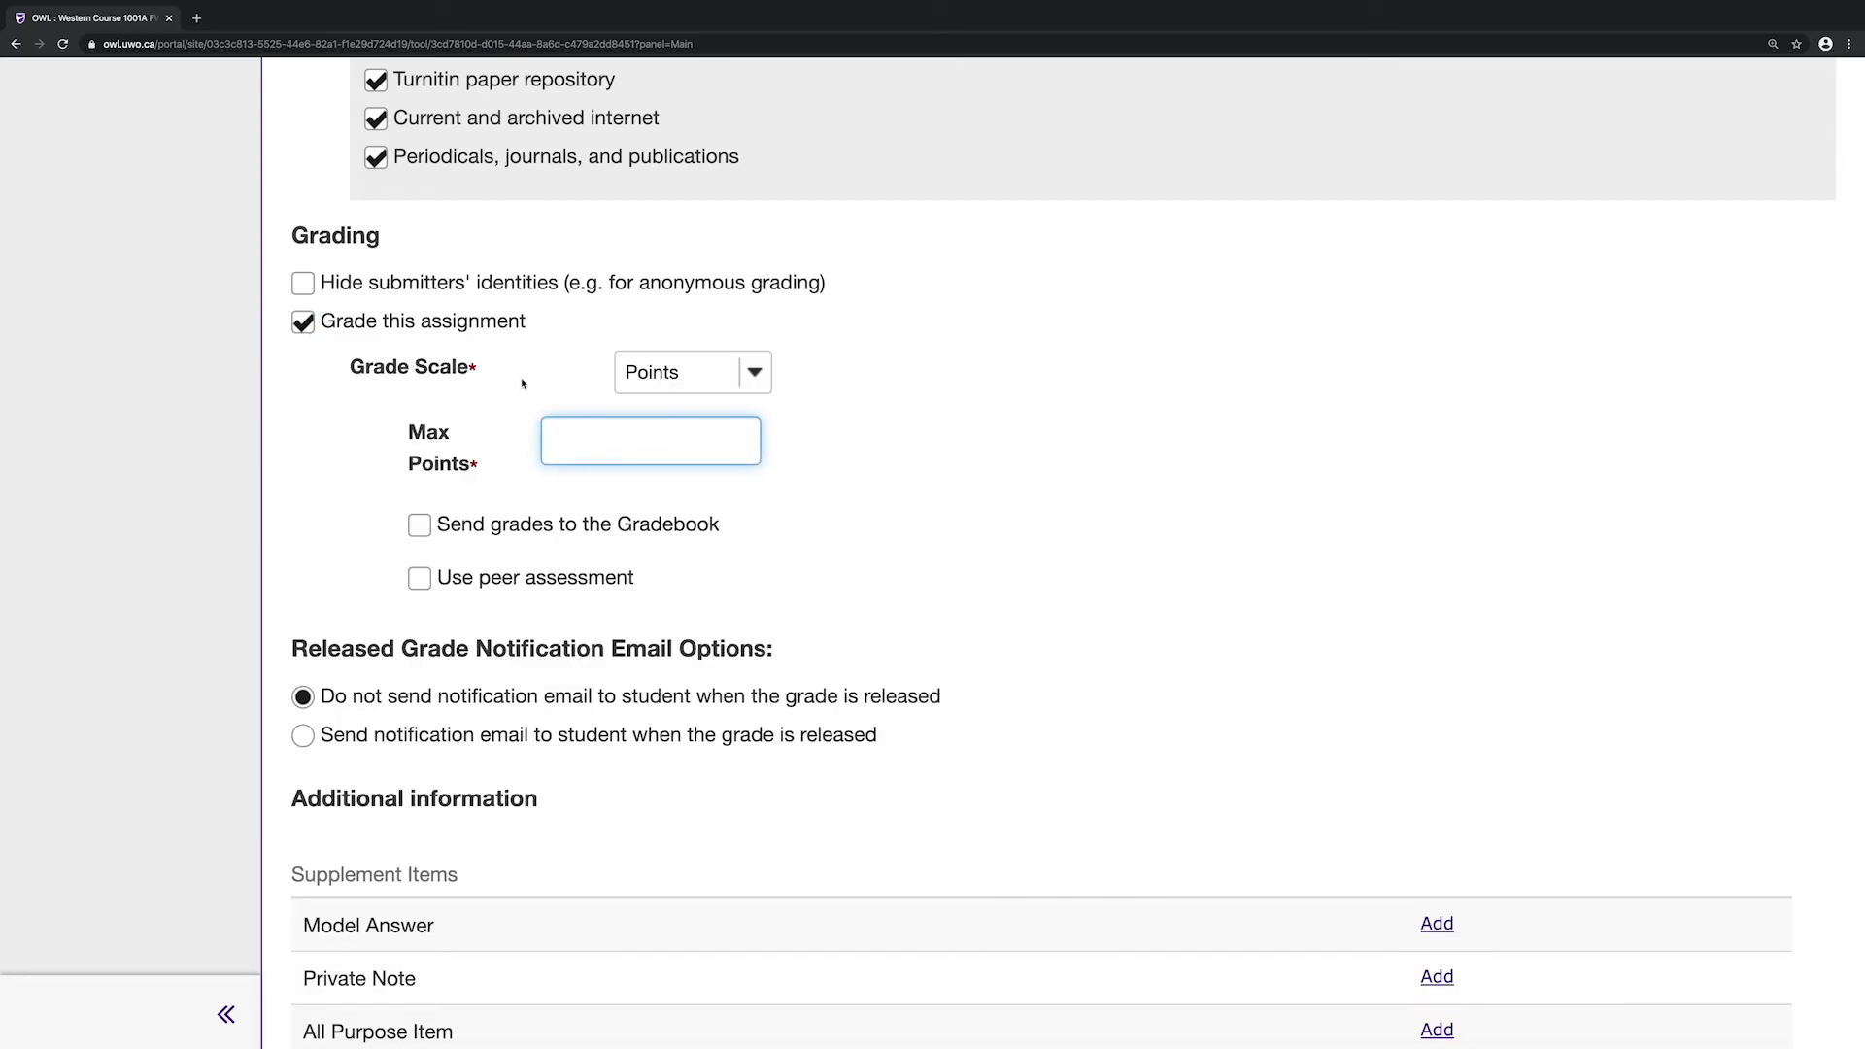
left_click(650, 449)
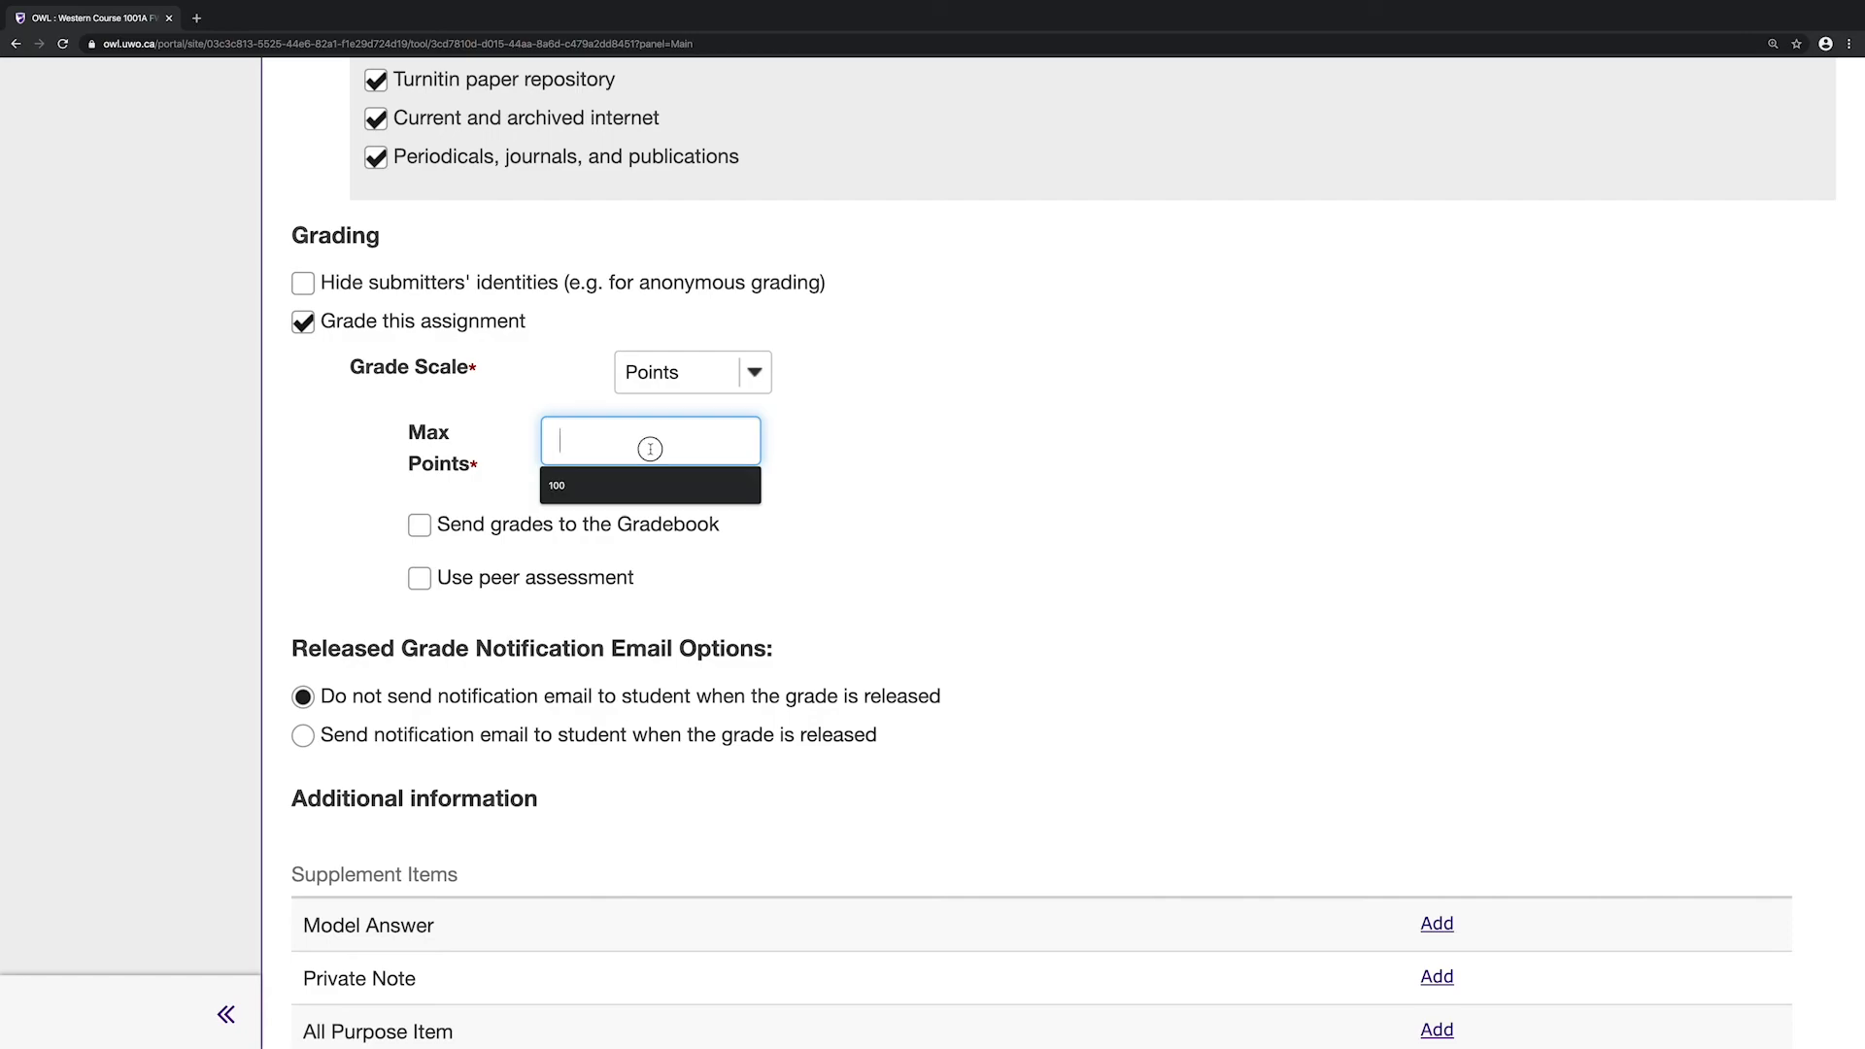
type("100")
left_click(863, 444)
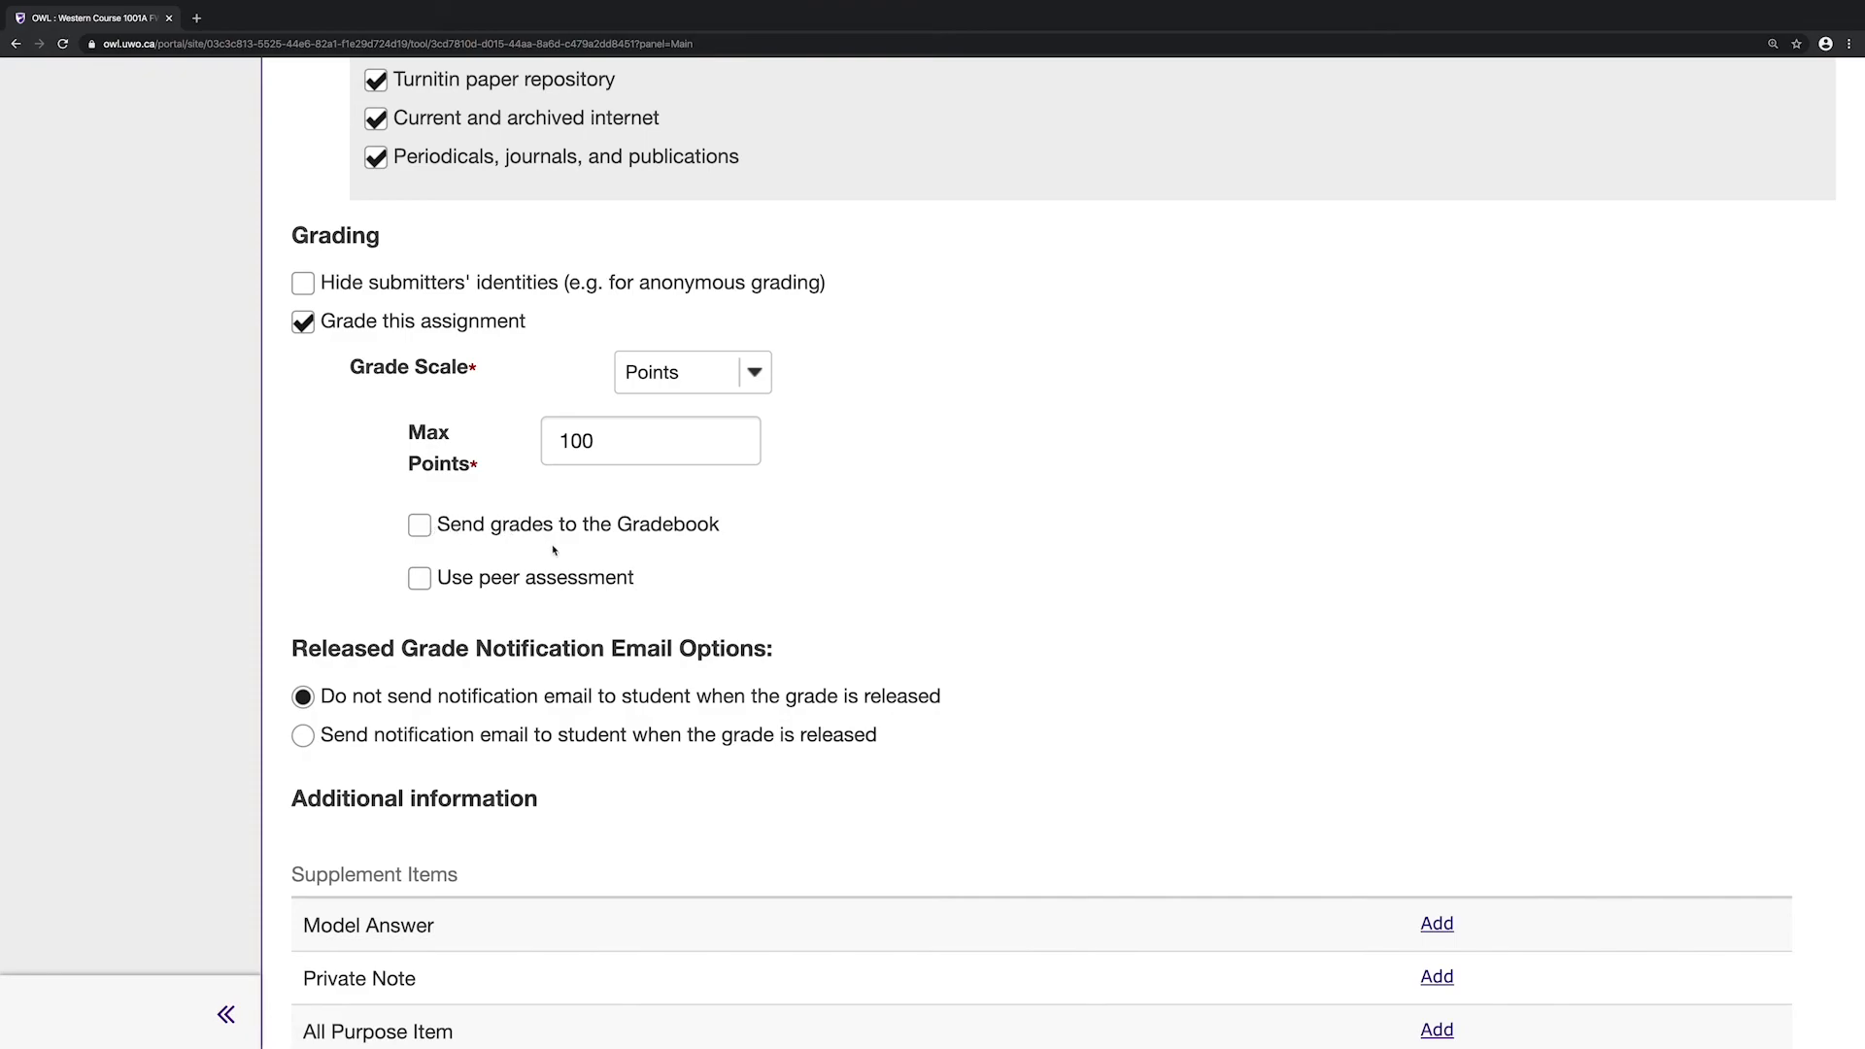
Step: Post the completed assignment to the course site
scroll(554, 550, "down", 3)
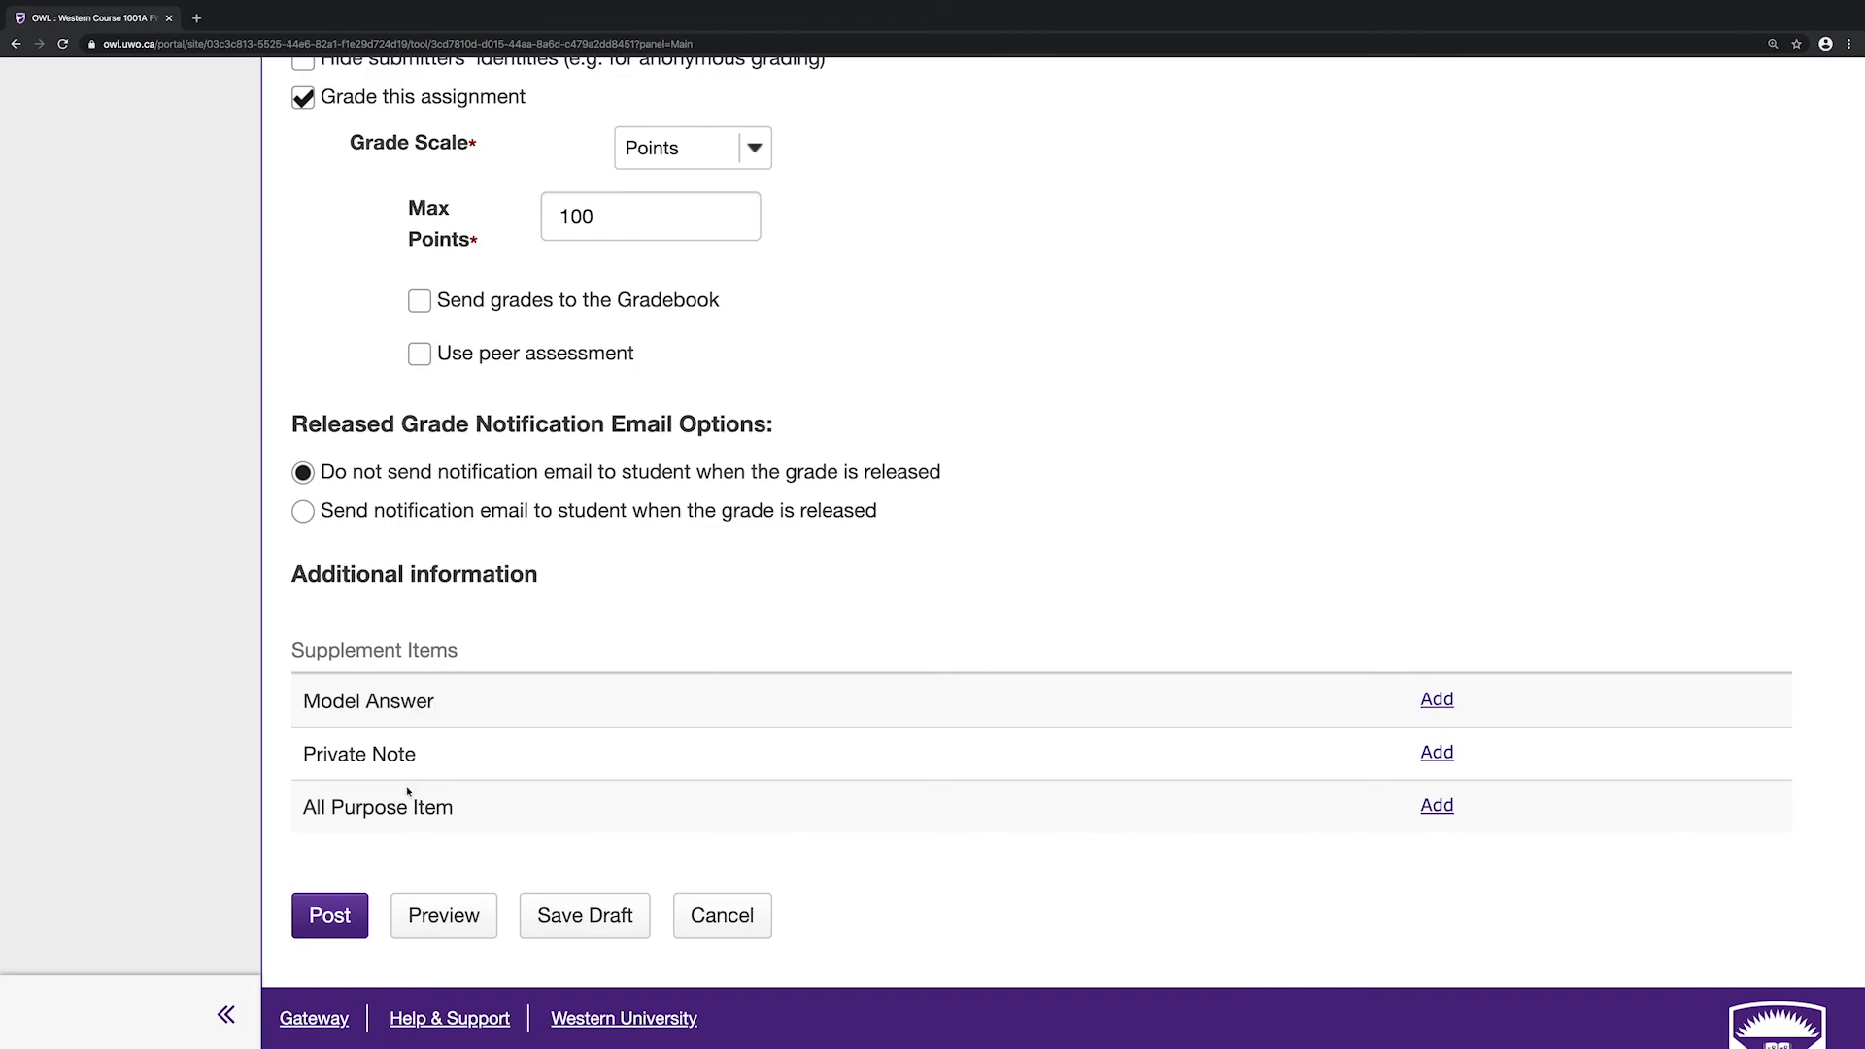
left_click(340, 928)
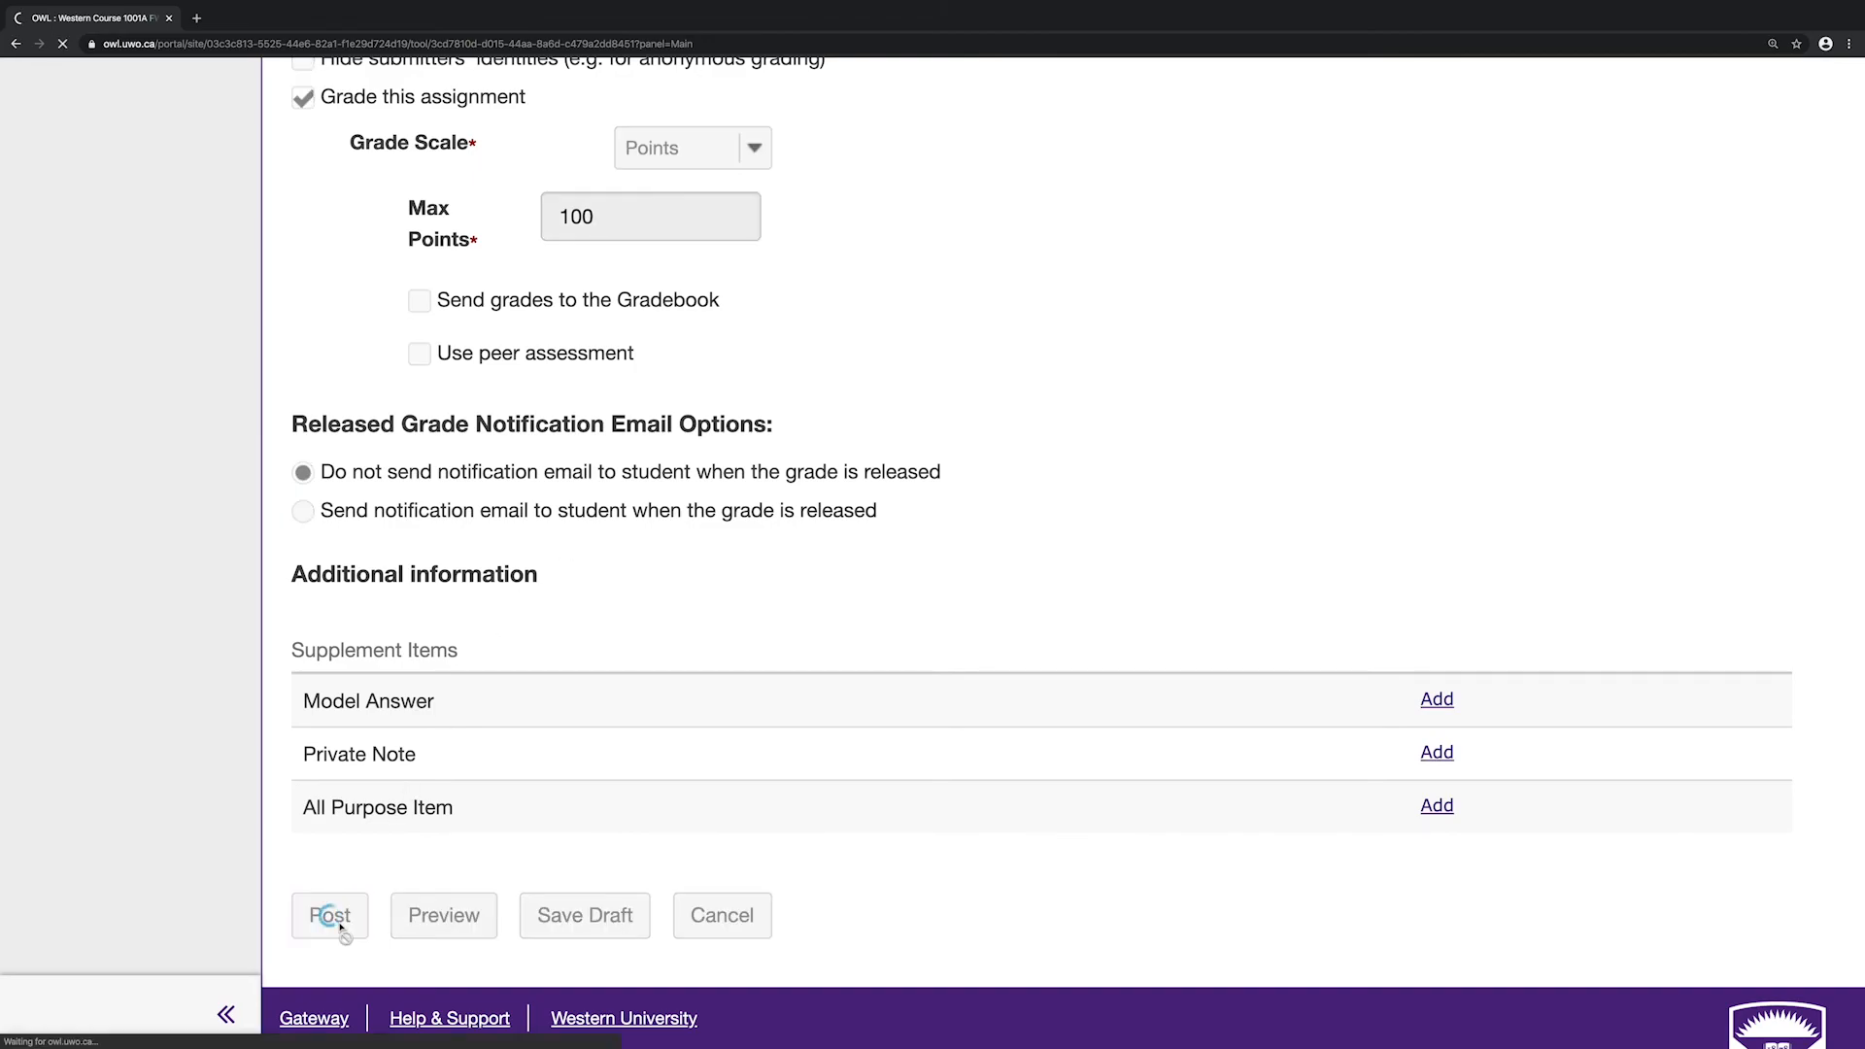